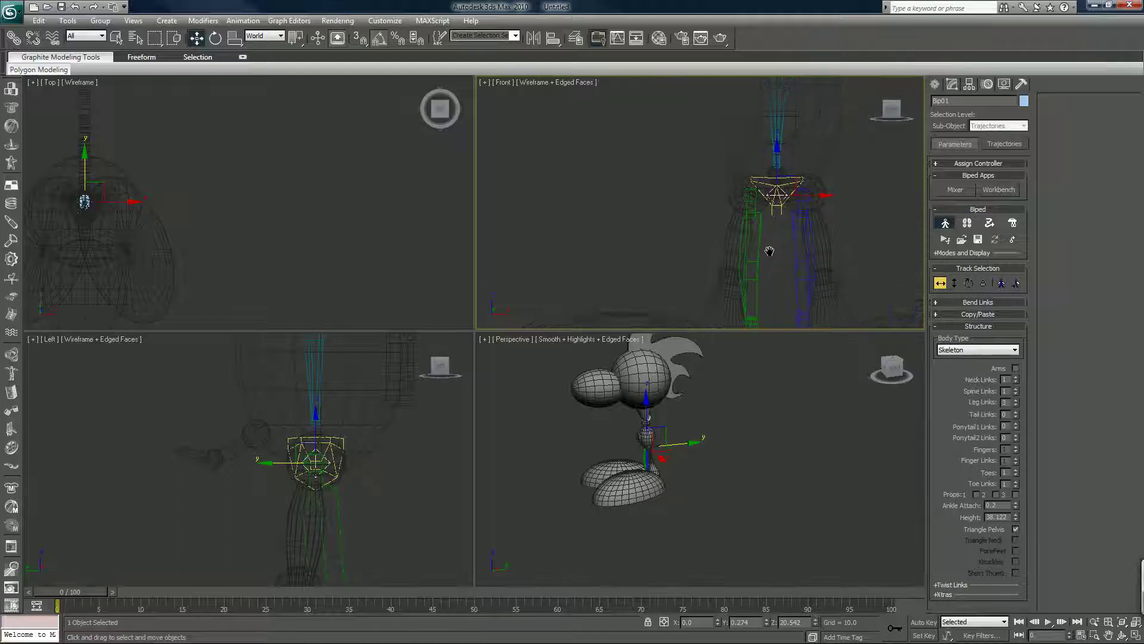
Try to scale the biped's root object Bip01 in the Front view with the squash and uniform scale tools
scroll(769, 250, "up", 3)
scroll(680, 250, "down", 1)
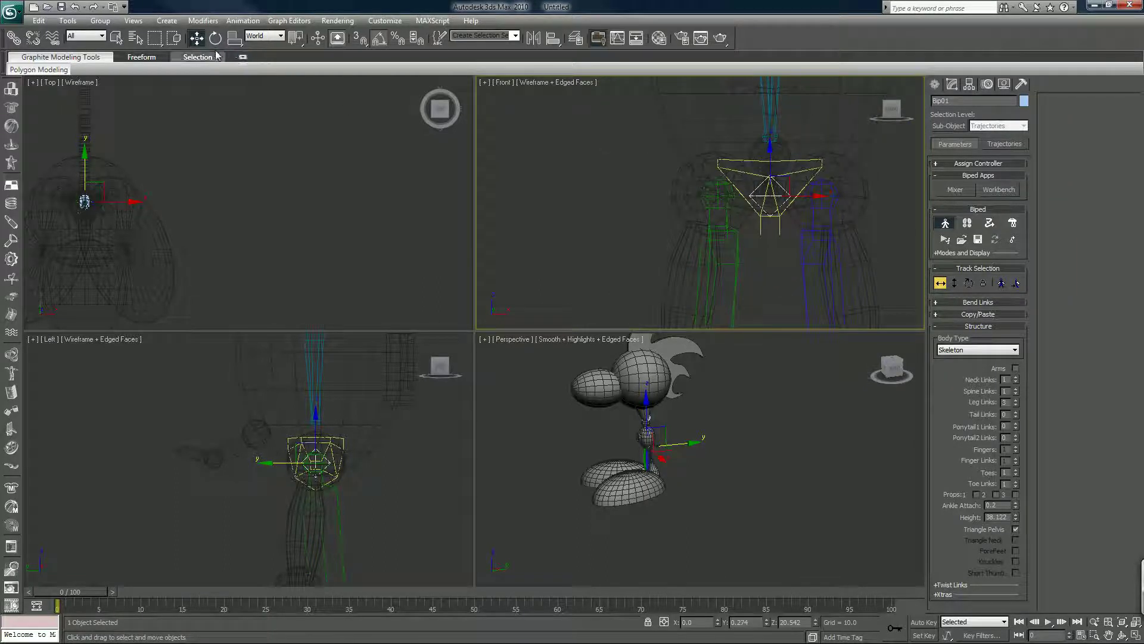
left_click(235, 38)
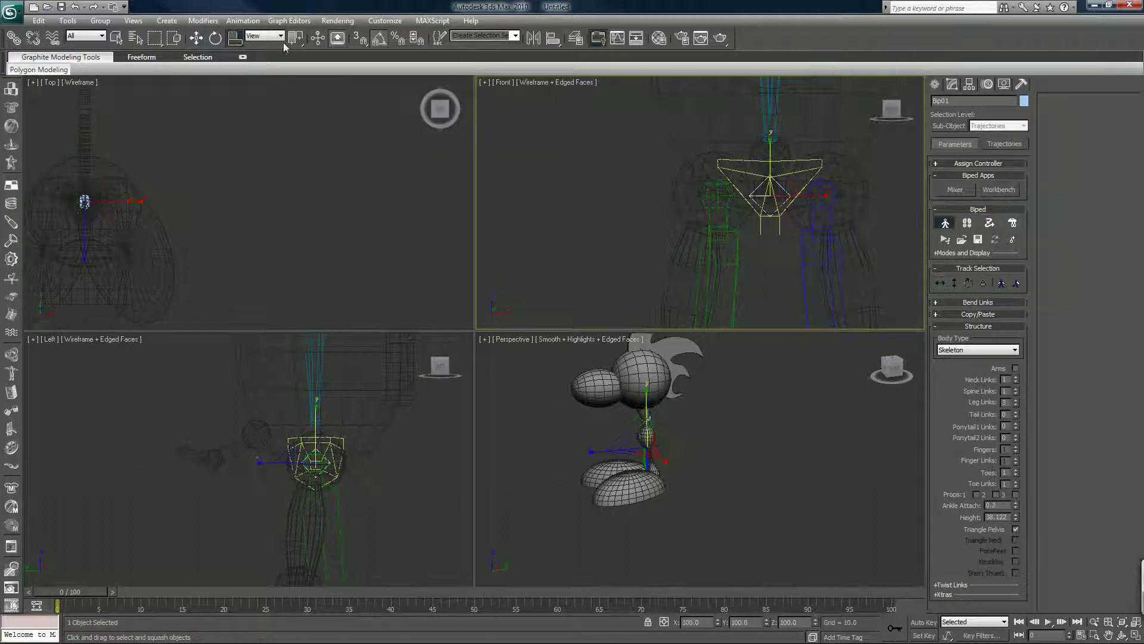
left_click(239, 43)
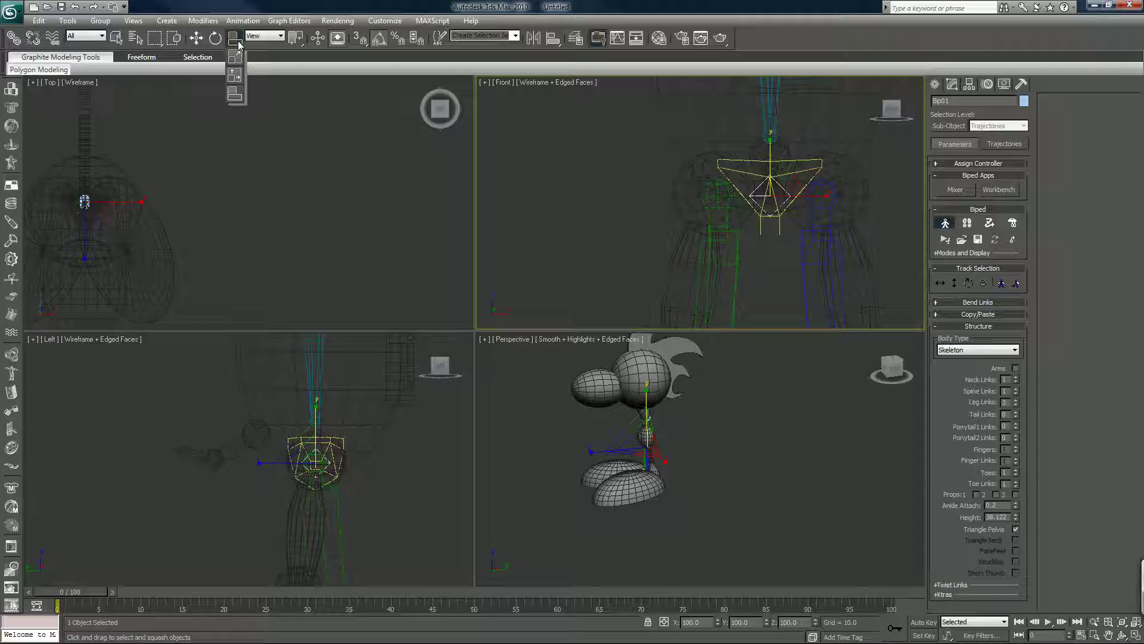
left_click(239, 43)
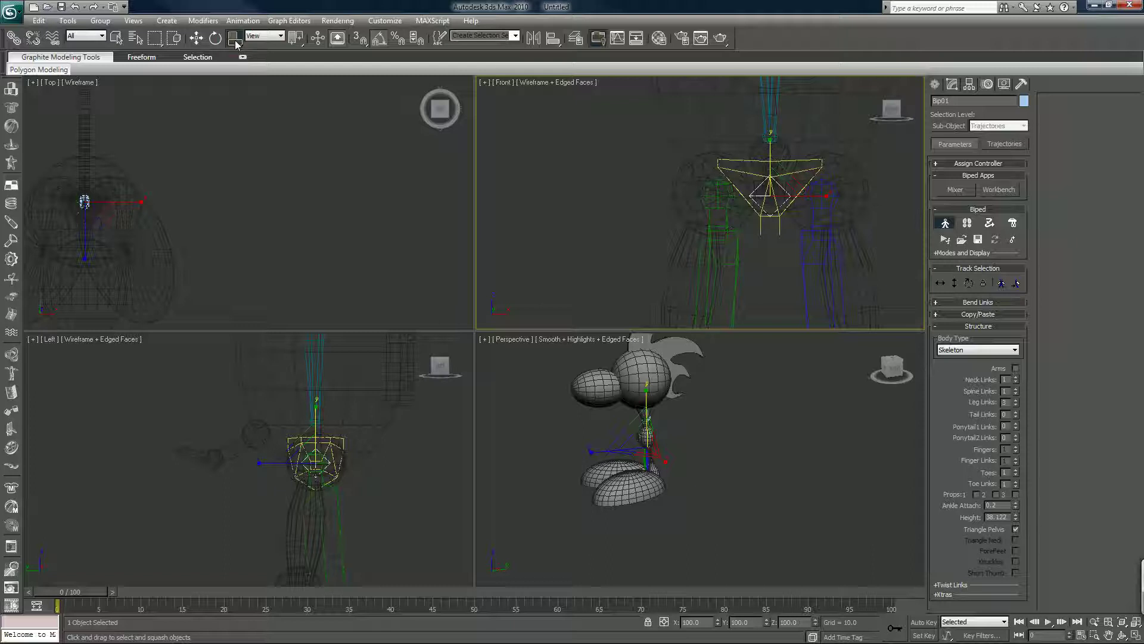
left_click(237, 43)
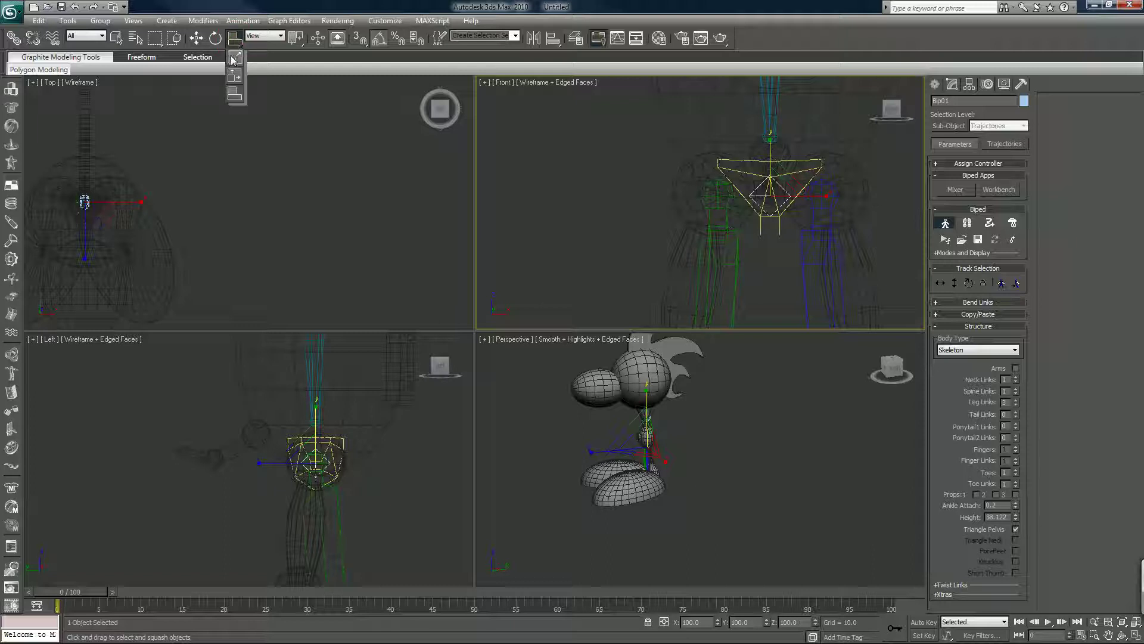
left_click(235, 56)
left_click_drag(814, 196, 788, 196)
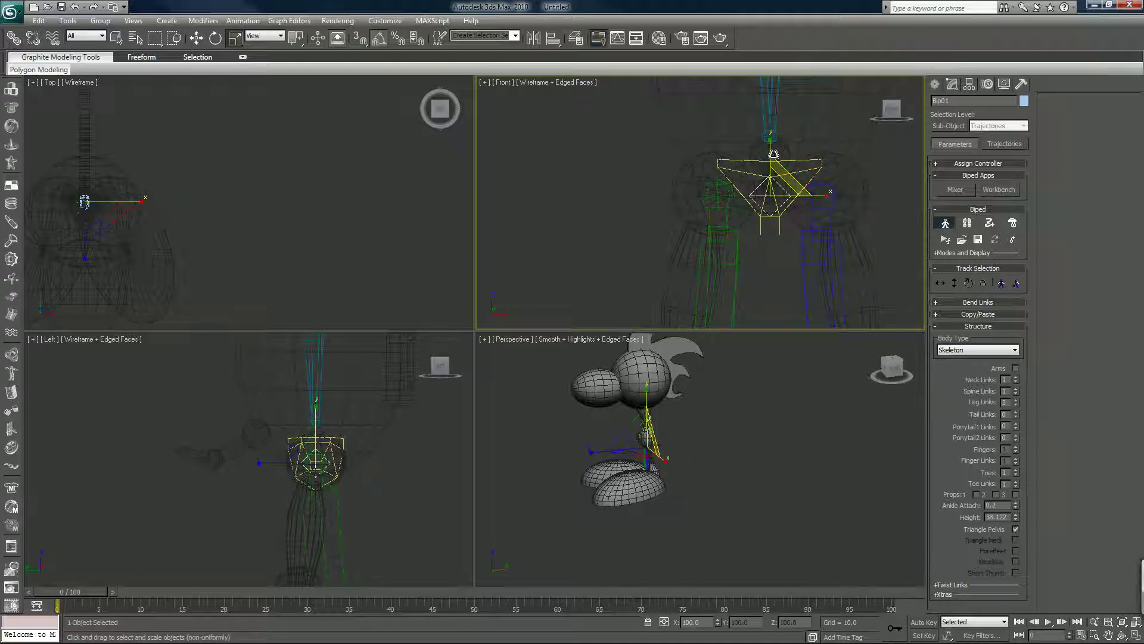
left_click_drag(774, 150, 762, 122)
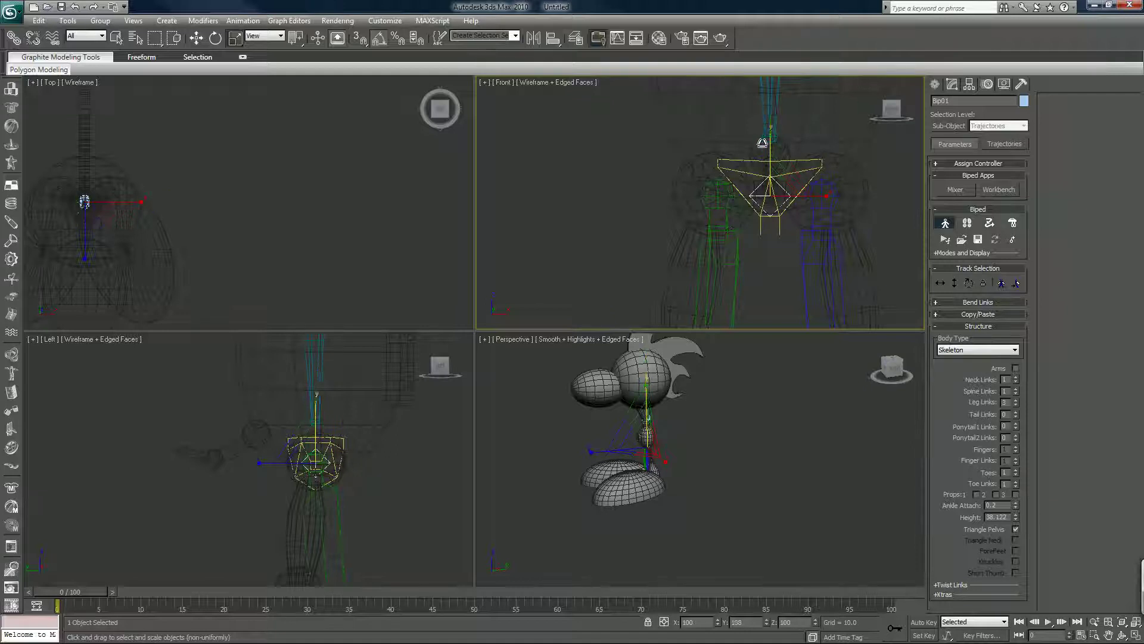
Select the biped's pelvis and use Select and Squash to widen it slightly in the Front view toward the model's hips
left_click(733, 160)
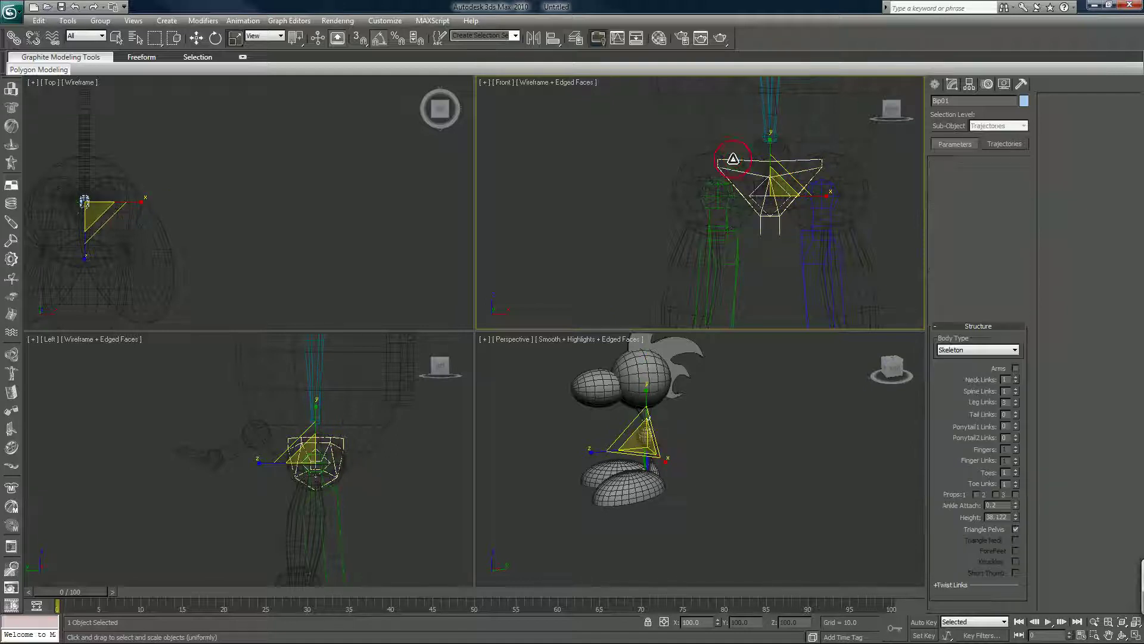
mouse_move(822, 194)
left_mouse_down()
mouse_move(795, 194)
mouse_move(819, 193)
left_mouse_up()
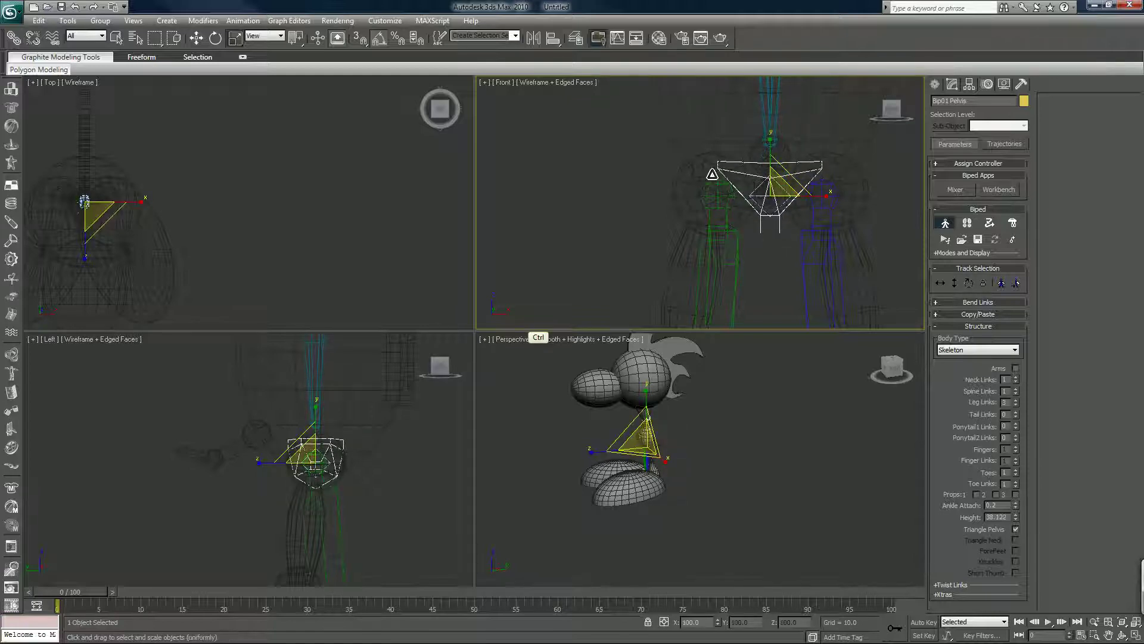
key("ctrl+z")
left_click_drag(231, 45, 235, 94)
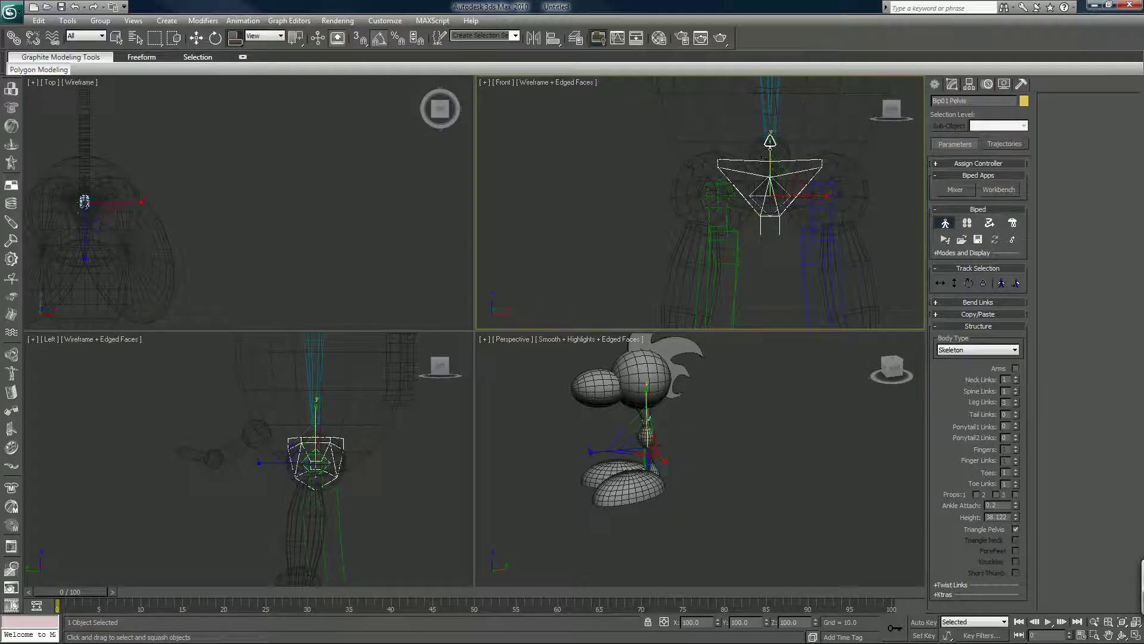
left_click_drag(770, 141, 762, 155)
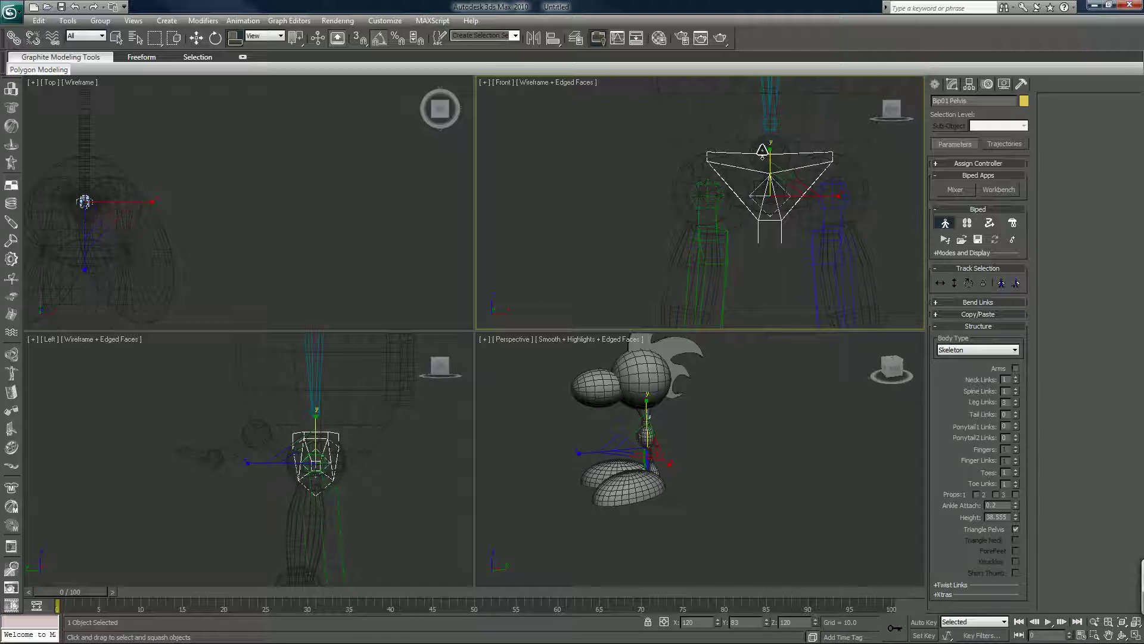
left_click_drag(762, 150, 758, 140)
right_click(758, 140)
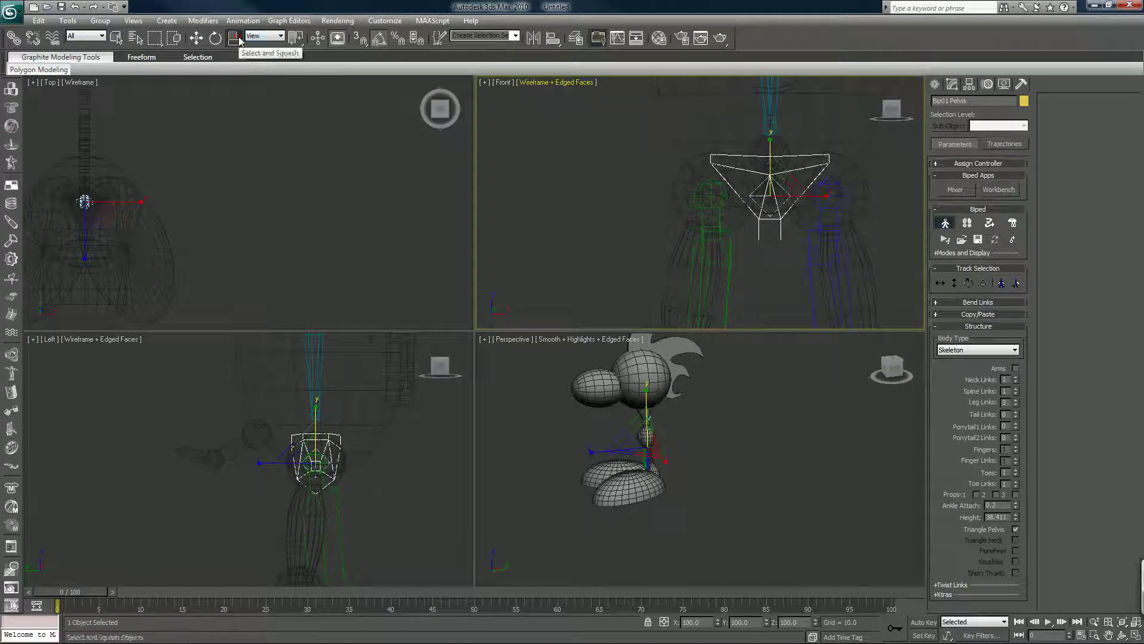
Scale the pelvis deeper from front to back in the Left view, and fine-tune its overall size in the Front view
left_click_drag(234, 38, 238, 81)
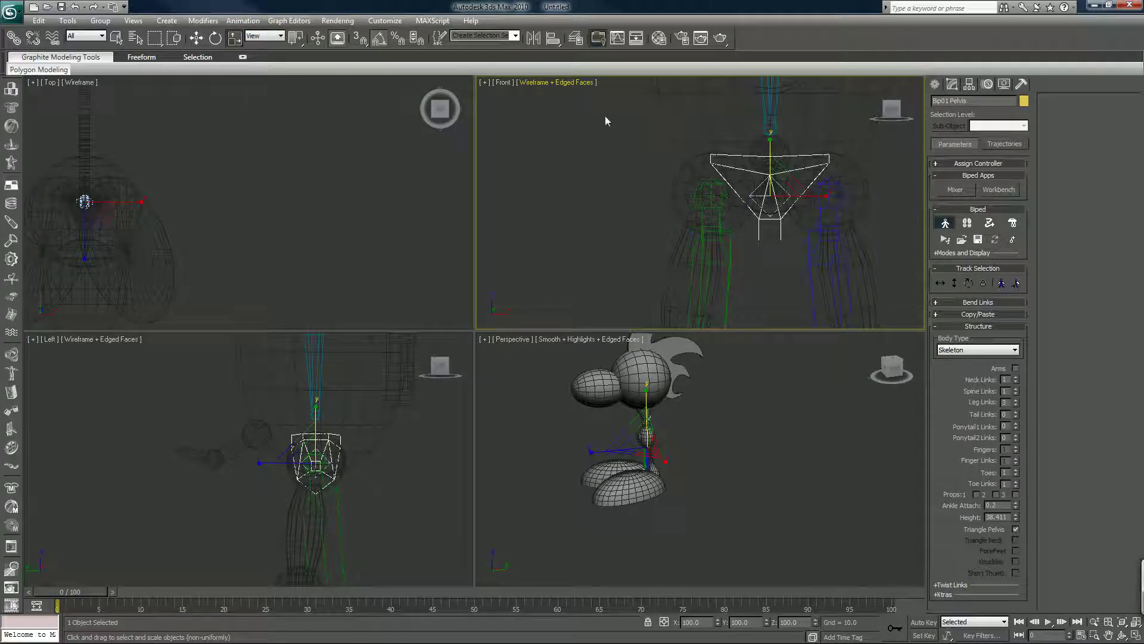
mouse_move(769, 138)
left_mouse_down()
mouse_move(765, 108)
mouse_move(757, 129)
left_mouse_up()
mouse_move(823, 196)
left_mouse_down()
mouse_move(835, 196)
mouse_move(807, 187)
mouse_move(818, 185)
left_mouse_up()
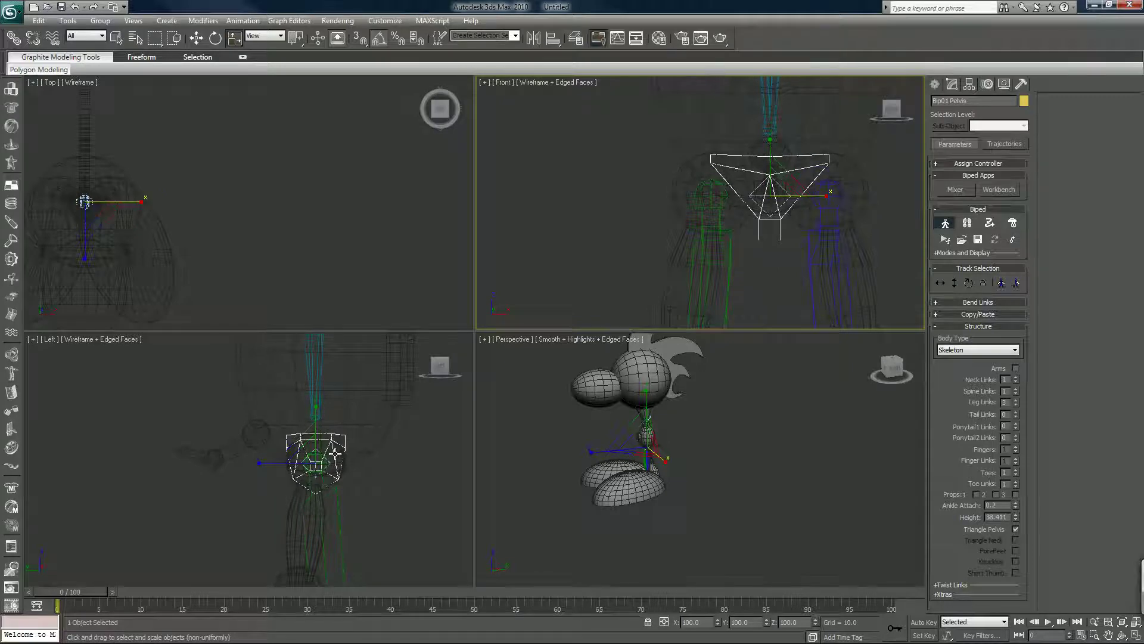
mouse_move(378, 462)
left_mouse_down()
mouse_move(393, 461)
mouse_move(366, 452)
left_mouse_up()
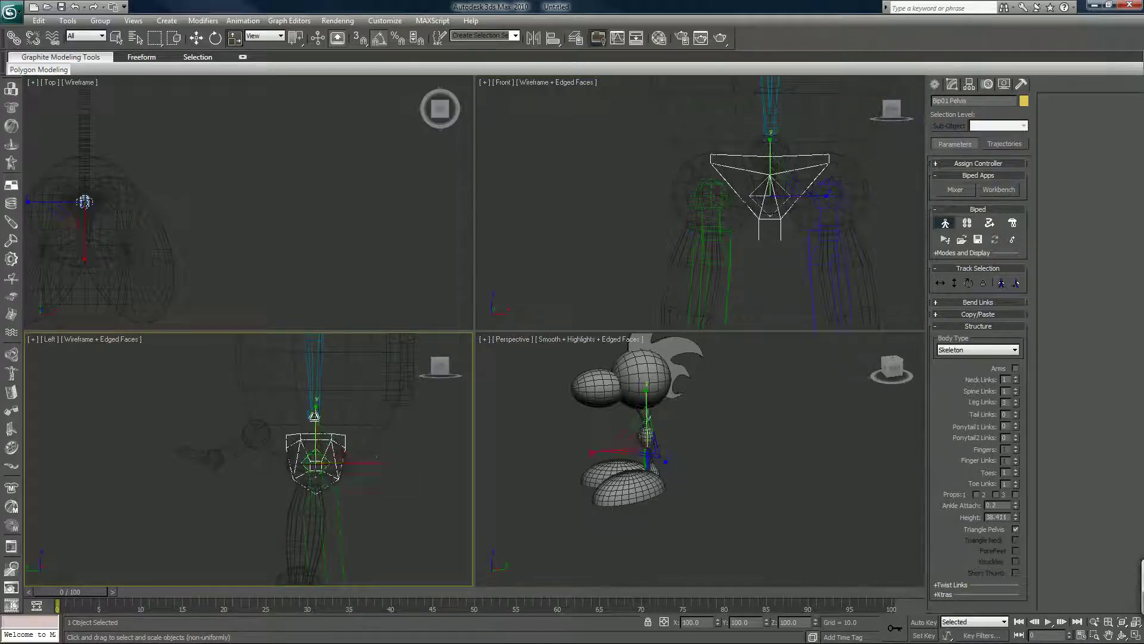
left_click_drag(314, 416, 310, 396)
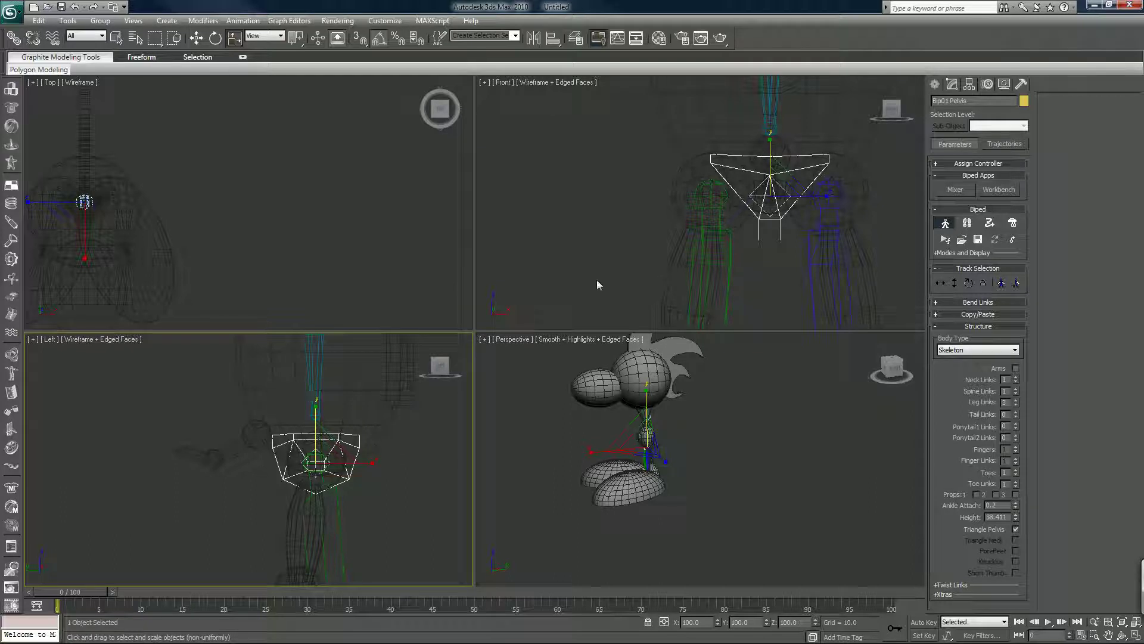
right_click(739, 255)
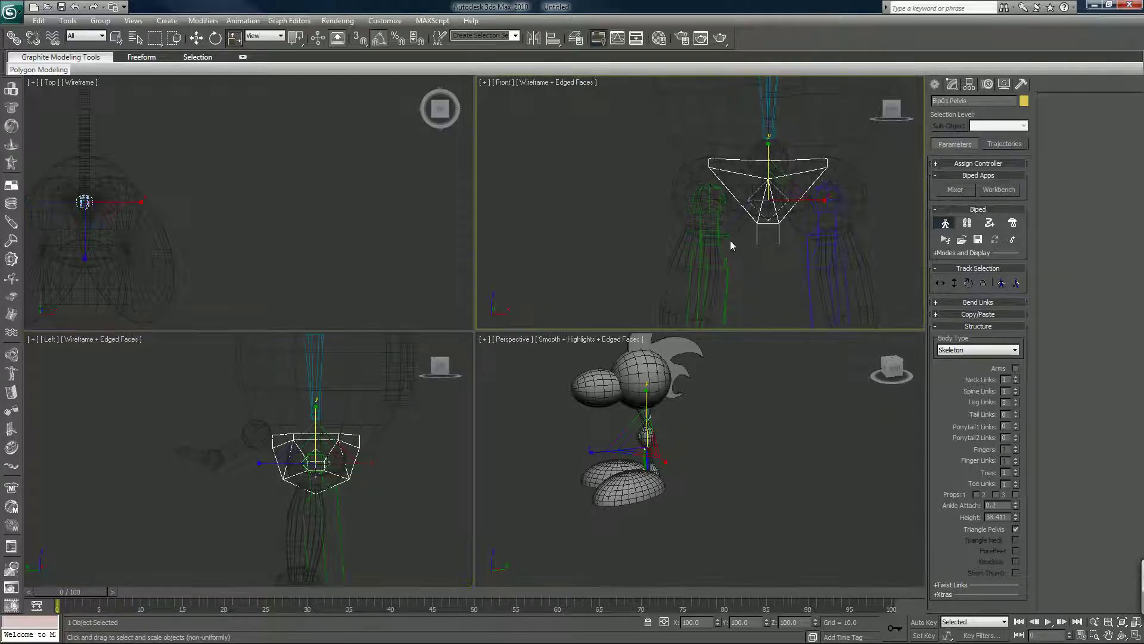
left_click_drag(775, 196, 770, 197)
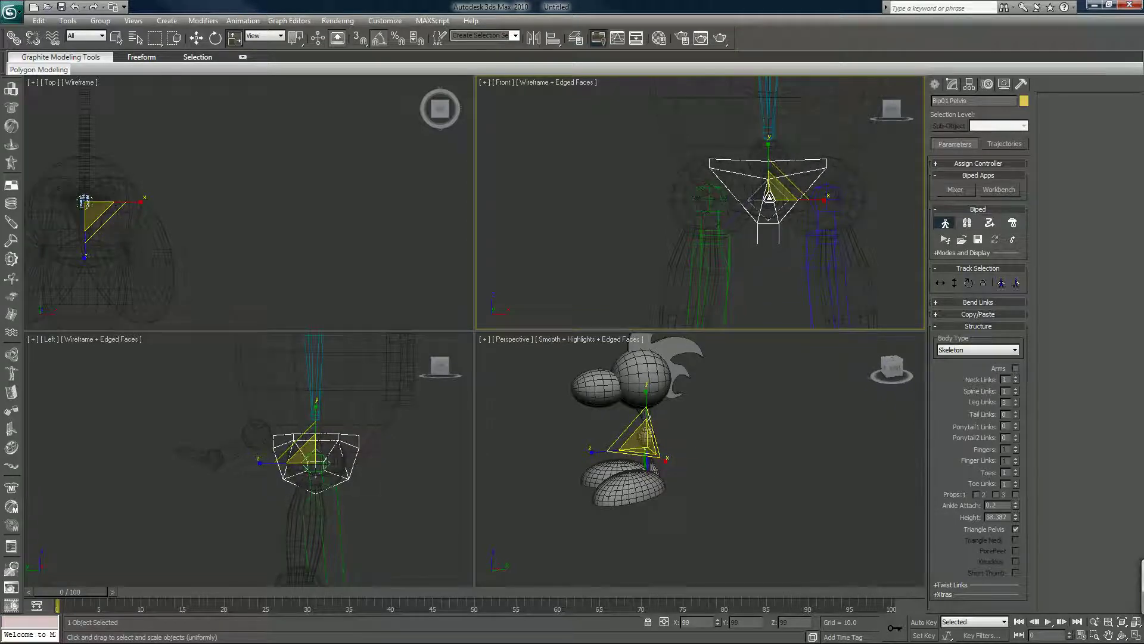
Select the right thigh together with its opposite left thigh, and show the Bend Links settings in place of Structure
middle_click_drag(724, 226, 709, 131)
scroll(722, 164, "down", 3)
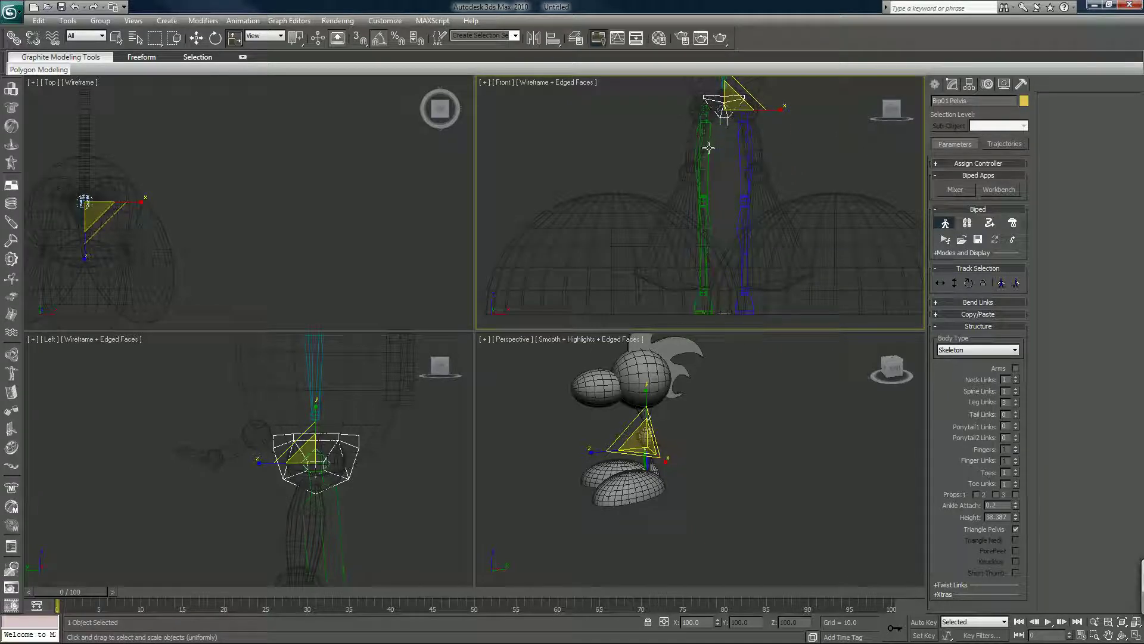
left_click(708, 146)
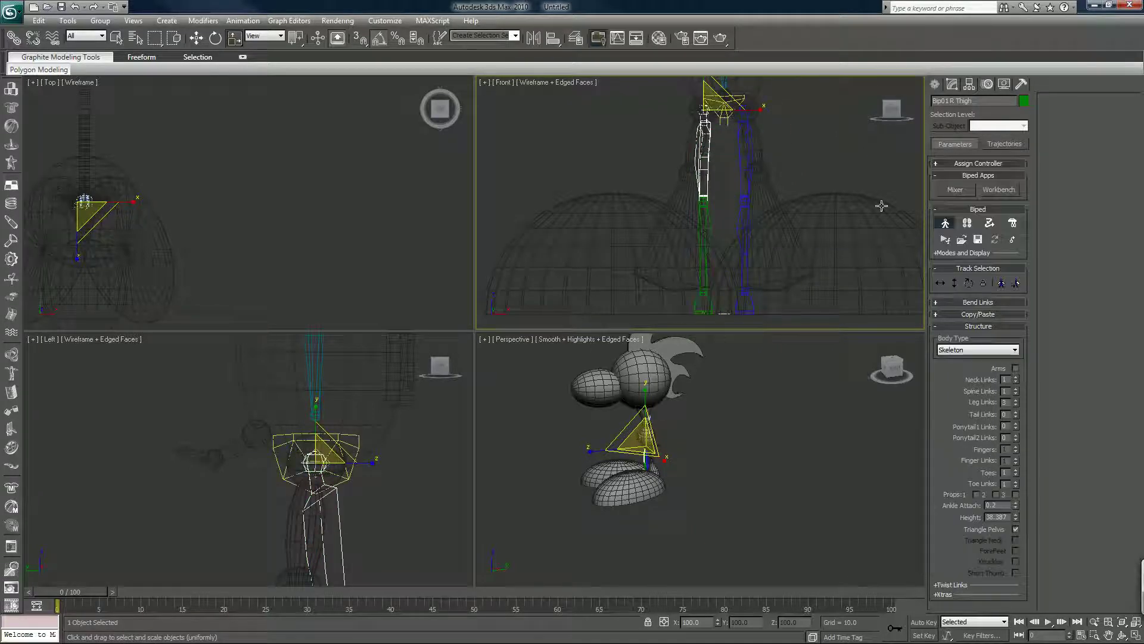
left_click(1002, 283)
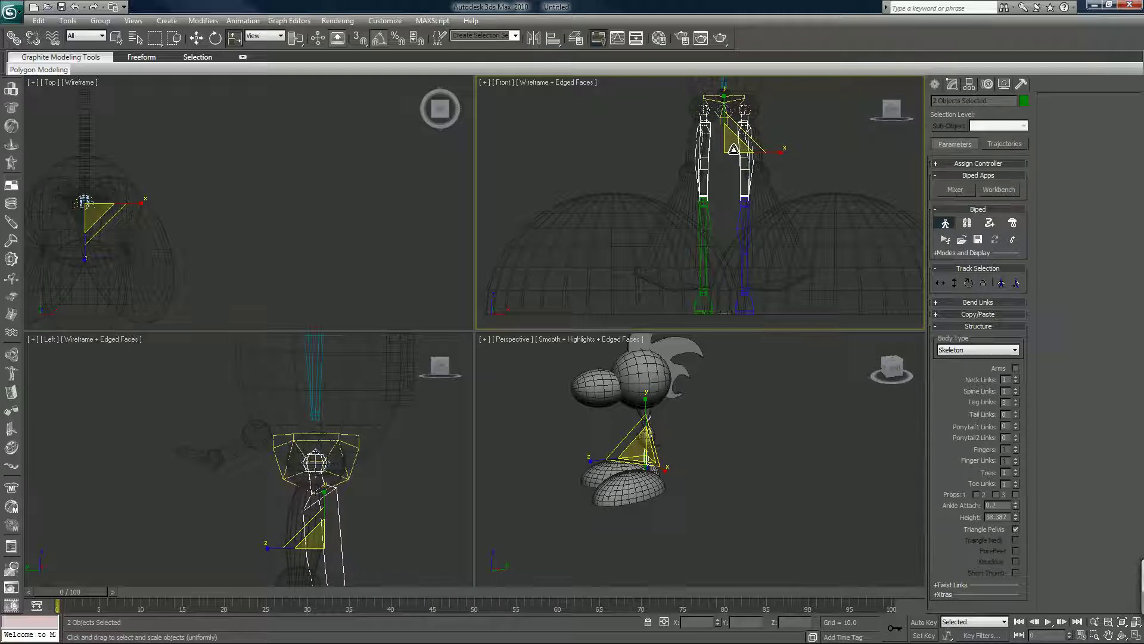
key("e")
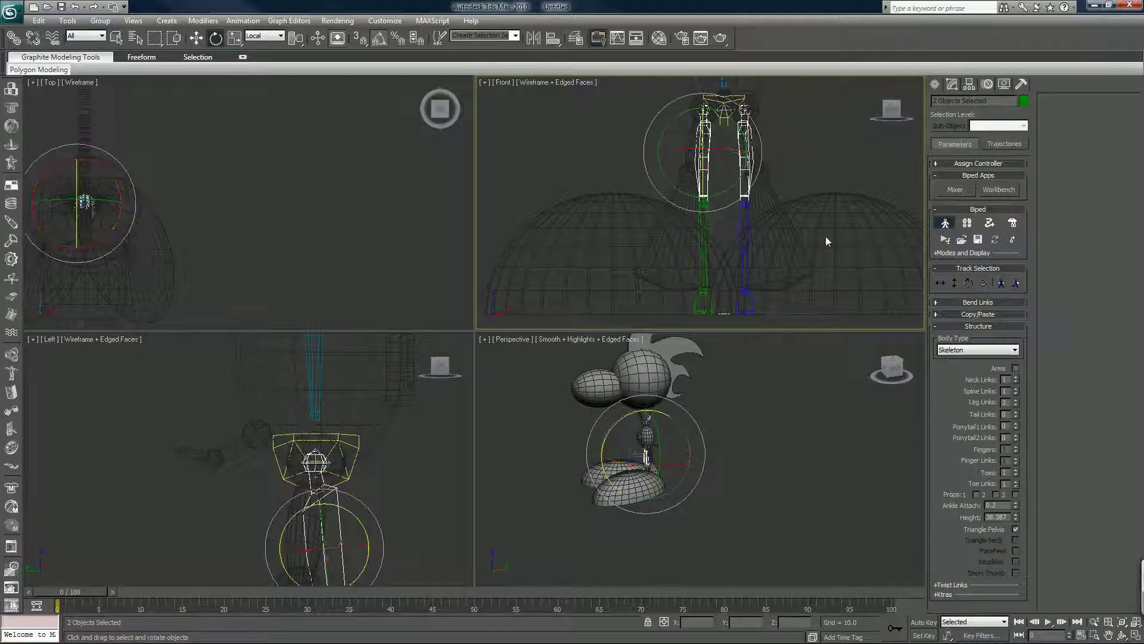
left_click(950, 327)
left_click(951, 303)
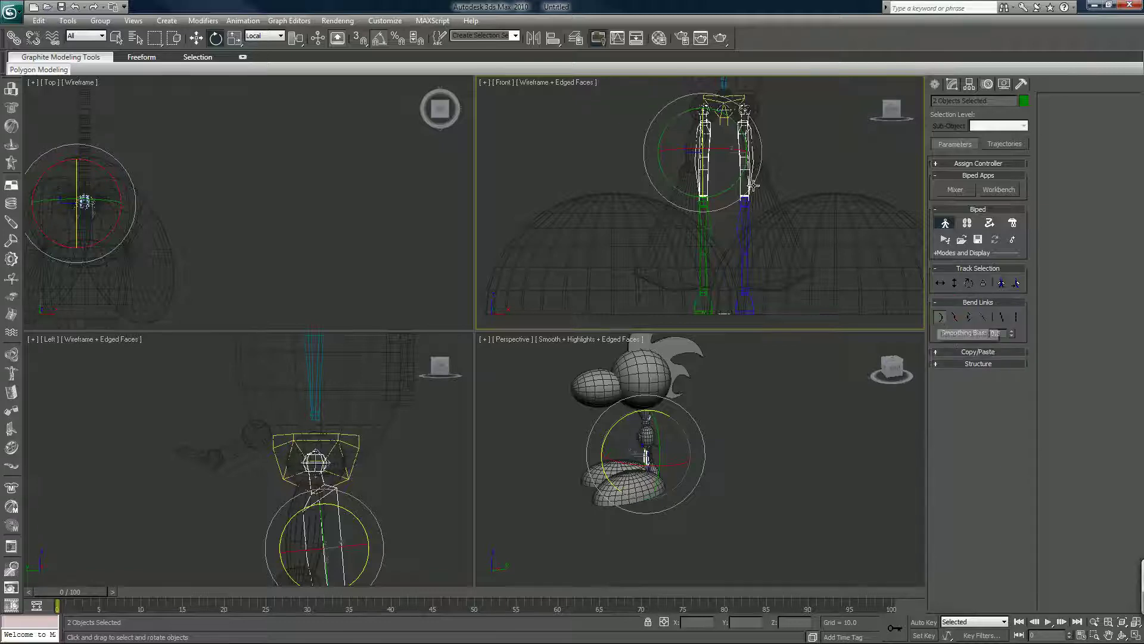
Rotate both thighs to follow the model's legs in the Left view, and spread them outward in the Front view
left_click_drag(702, 137, 695, 139)
middle_click_drag(373, 488, 351, 378)
scroll(351, 378, "down", 3)
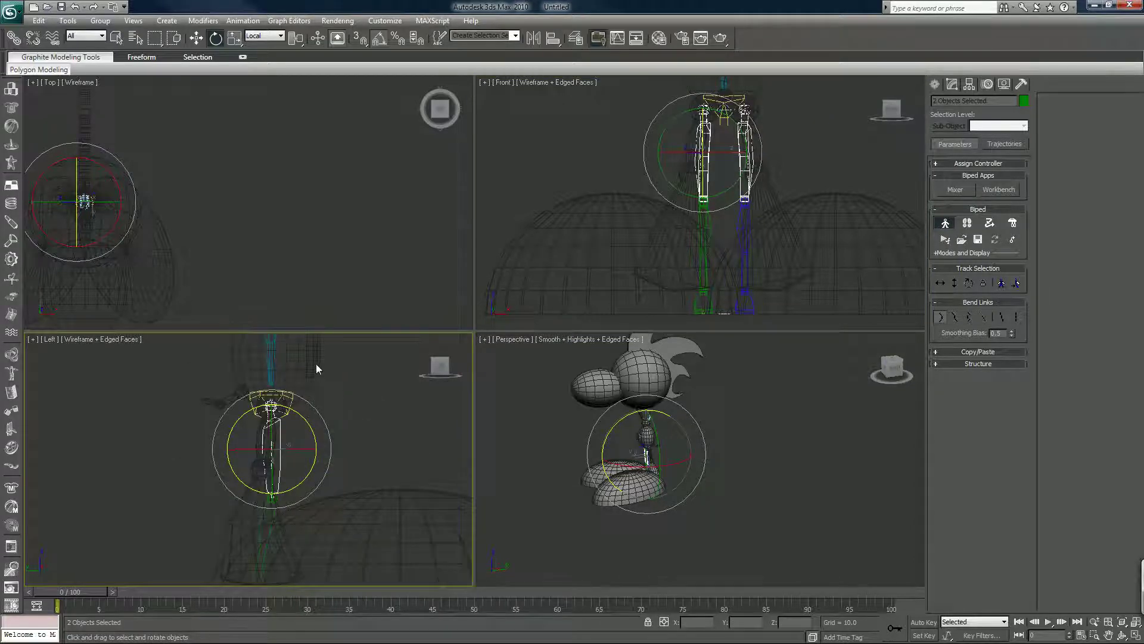
left_click_drag(305, 377, 308, 381)
right_click(691, 147)
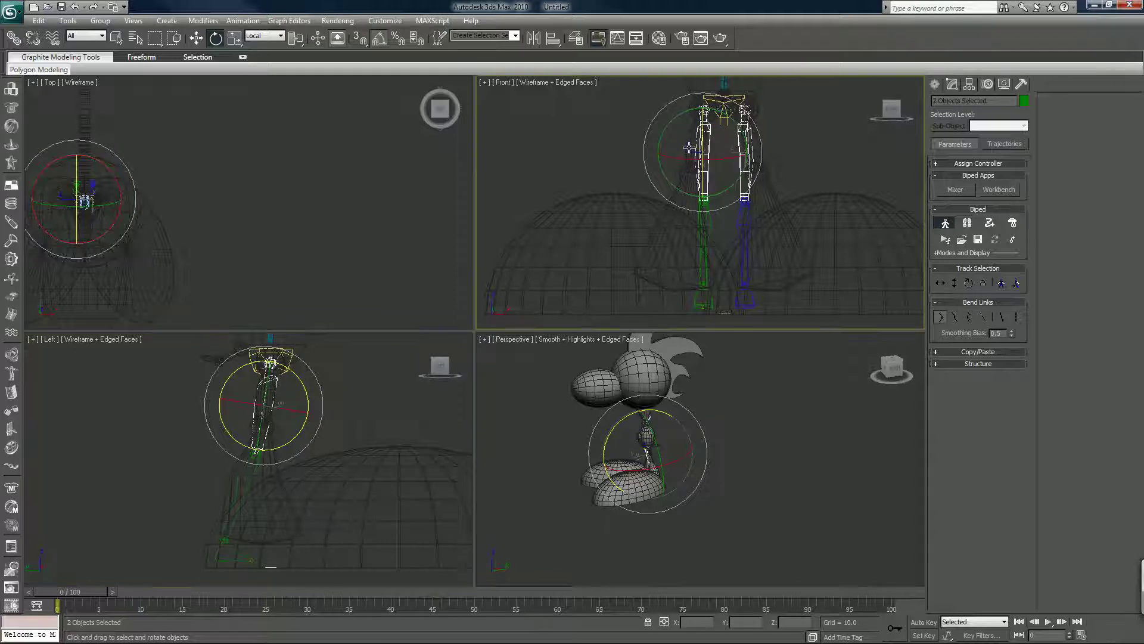
left_click_drag(724, 115, 719, 113)
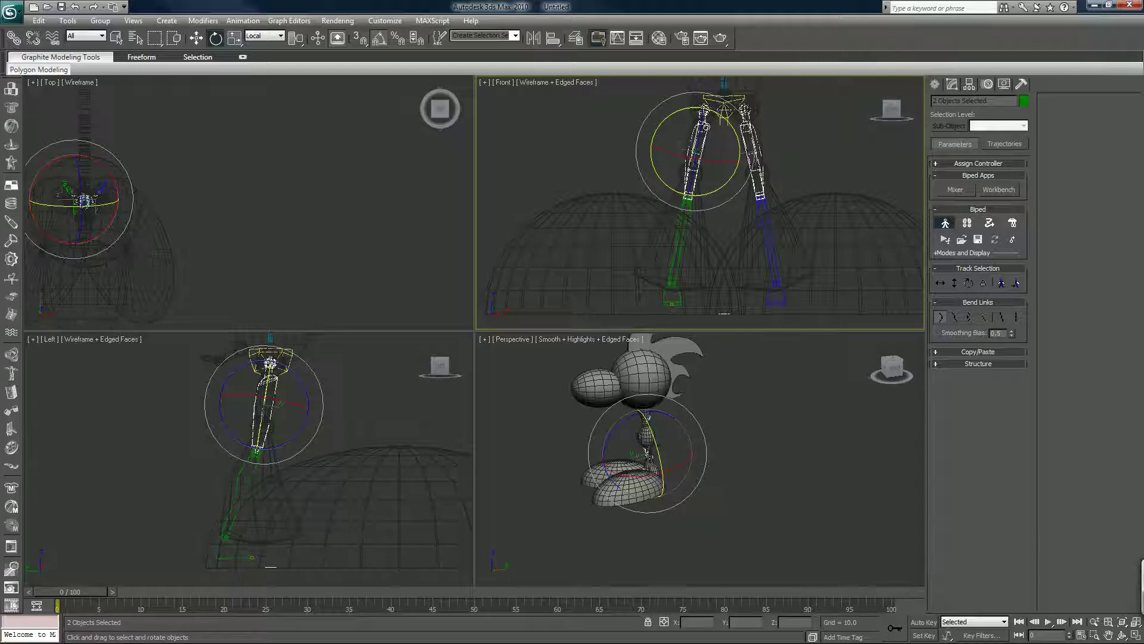
Shorten both thighs to roughly two-thirds of their length so they end at the model's knees, and adjust their thickness to the mesh
key("r")
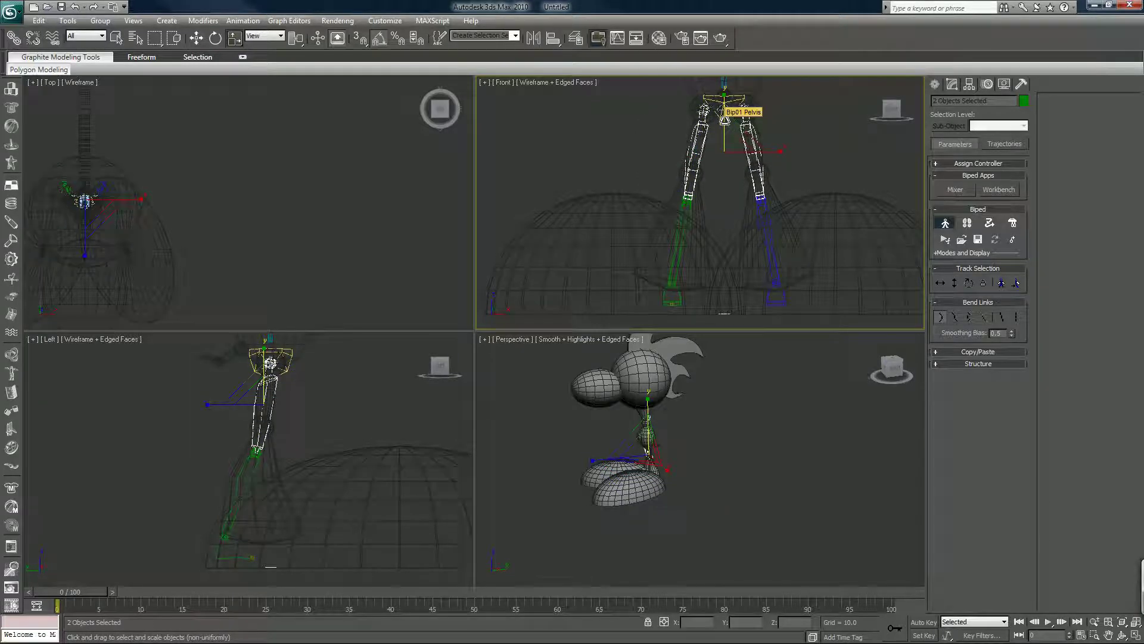
mouse_move(723, 99)
left_mouse_down()
mouse_move(721, 134)
mouse_move(721, 109)
left_mouse_up()
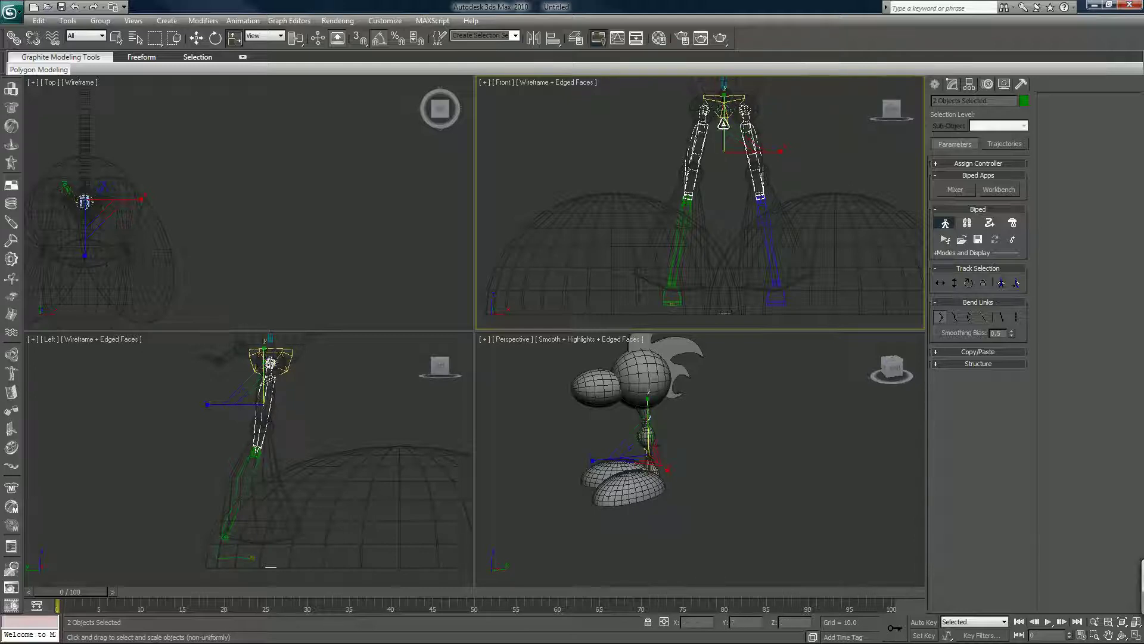
left_click_drag(779, 152, 757, 153)
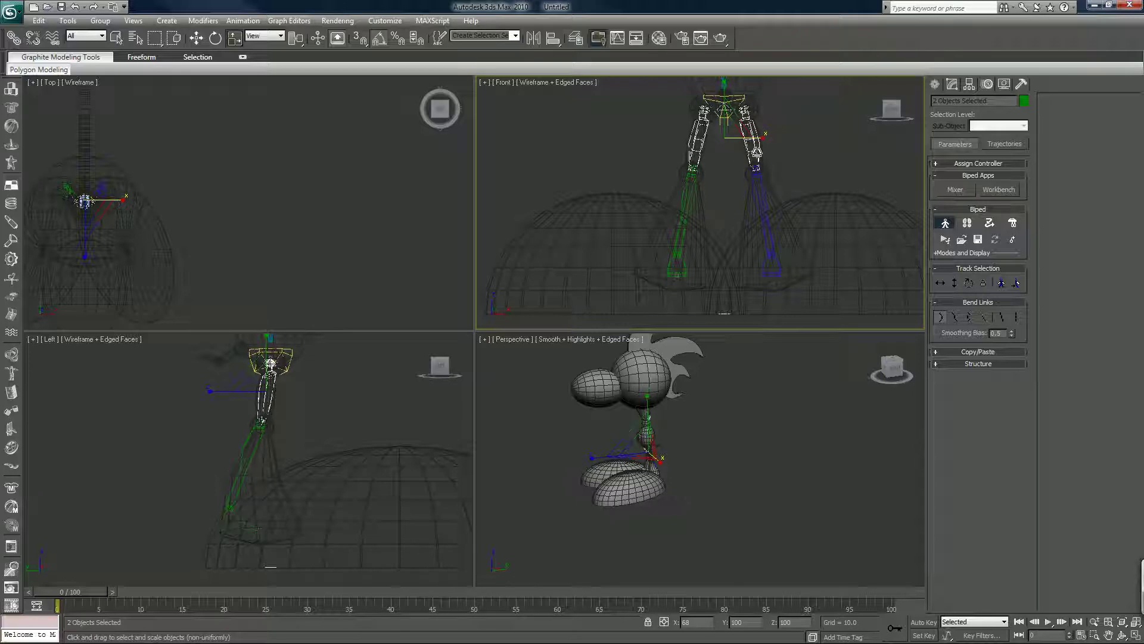
left_click_drag(757, 153, 755, 152)
middle_click_drag(731, 184, 723, 224)
scroll(723, 223, "up", 4)
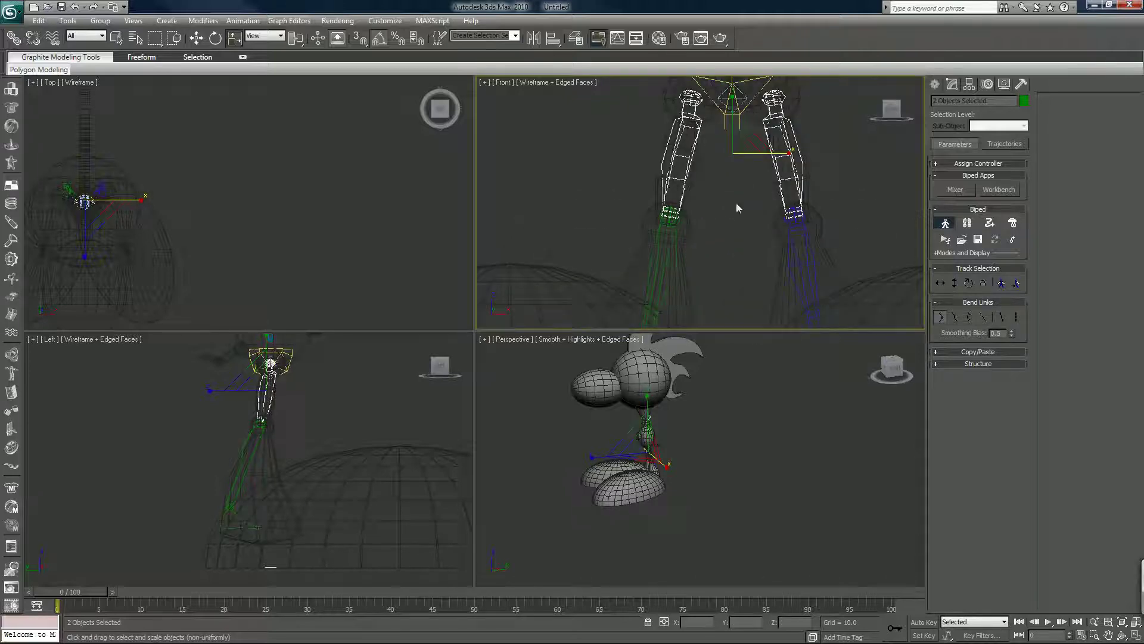
left_click_drag(791, 153, 793, 156)
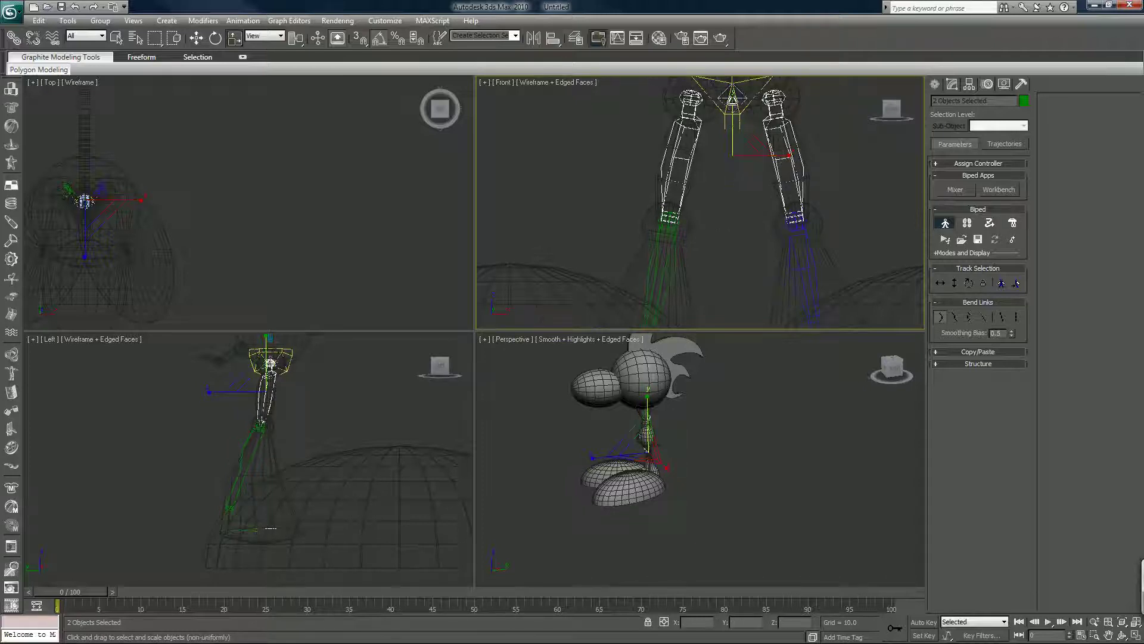
left_click_drag(731, 98, 727, 140)
Select the pelvis again and scale it down in depth and height to a flatter shape between the hip joints
left_click(285, 370)
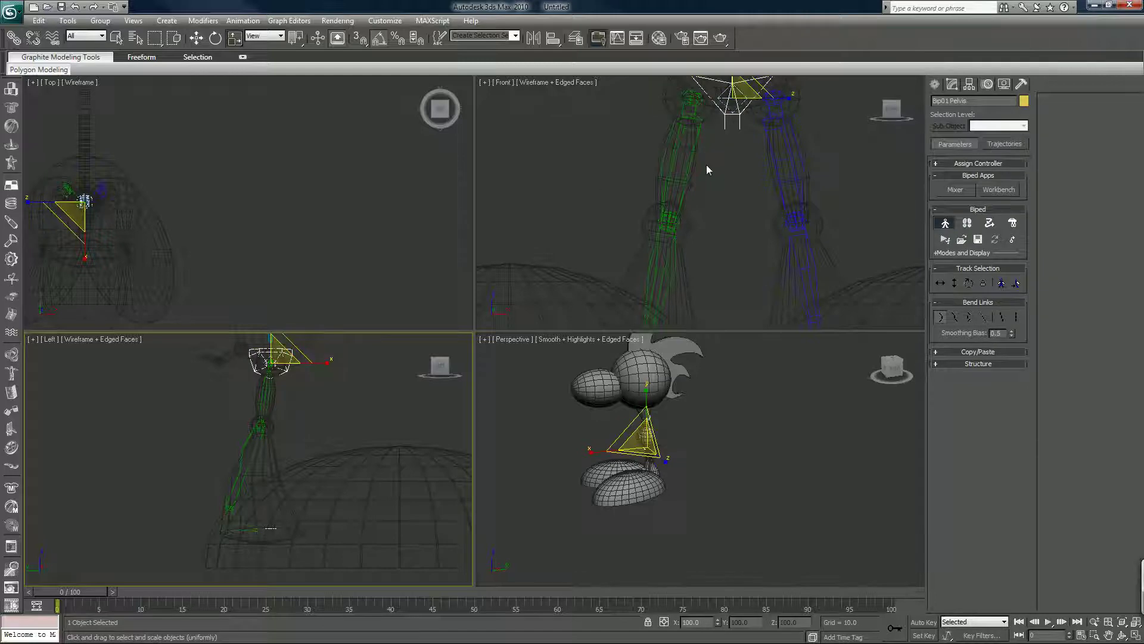
middle_click_drag(708, 172, 696, 250)
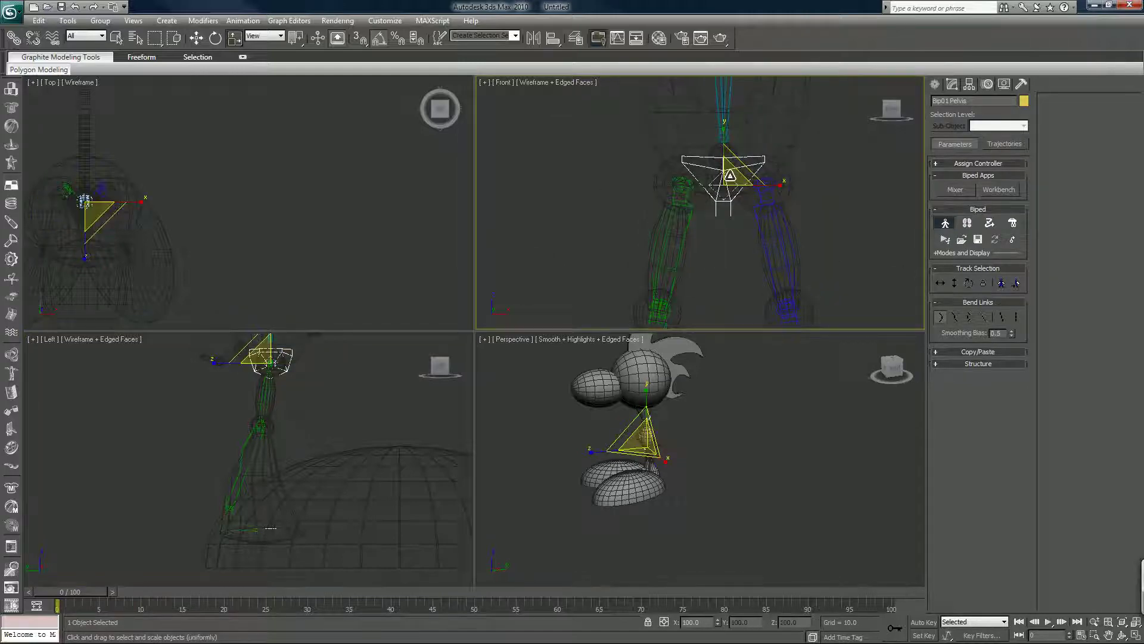
left_click_drag(721, 132, 722, 164)
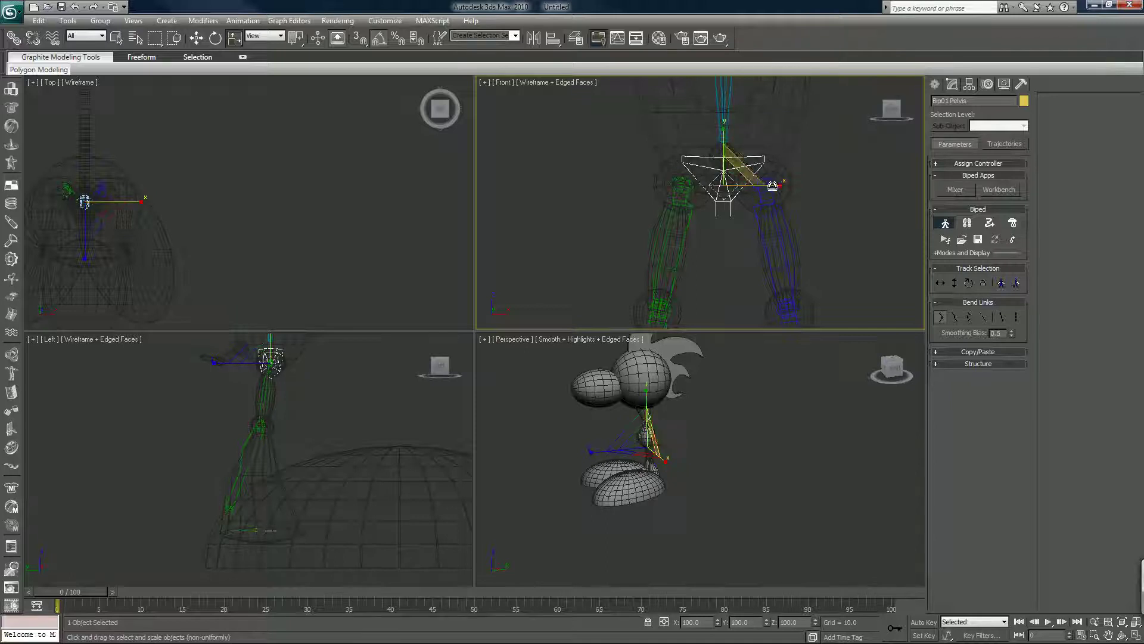
left_click_drag(783, 185, 708, 195)
middle_click_drag(232, 418, 236, 486)
scroll(236, 486, "up", 4)
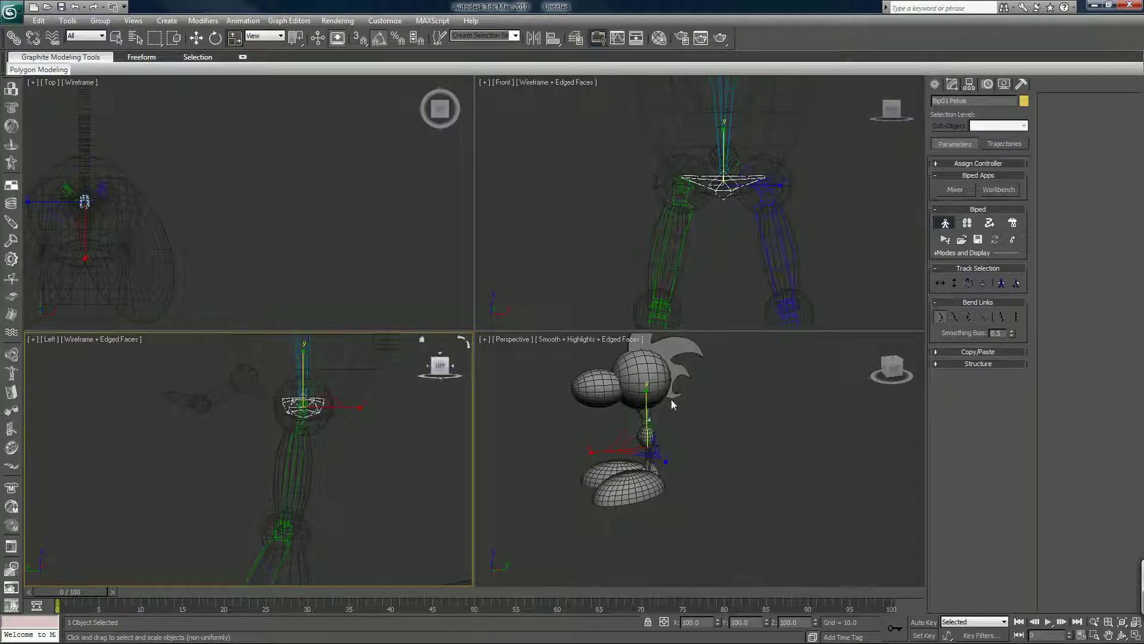
Check the pelvis against the mesh's hip joints, and select the right thigh together with its opposite left thigh
middle_click_drag(672, 400, 727, 380)
scroll(735, 426, "up", 5)
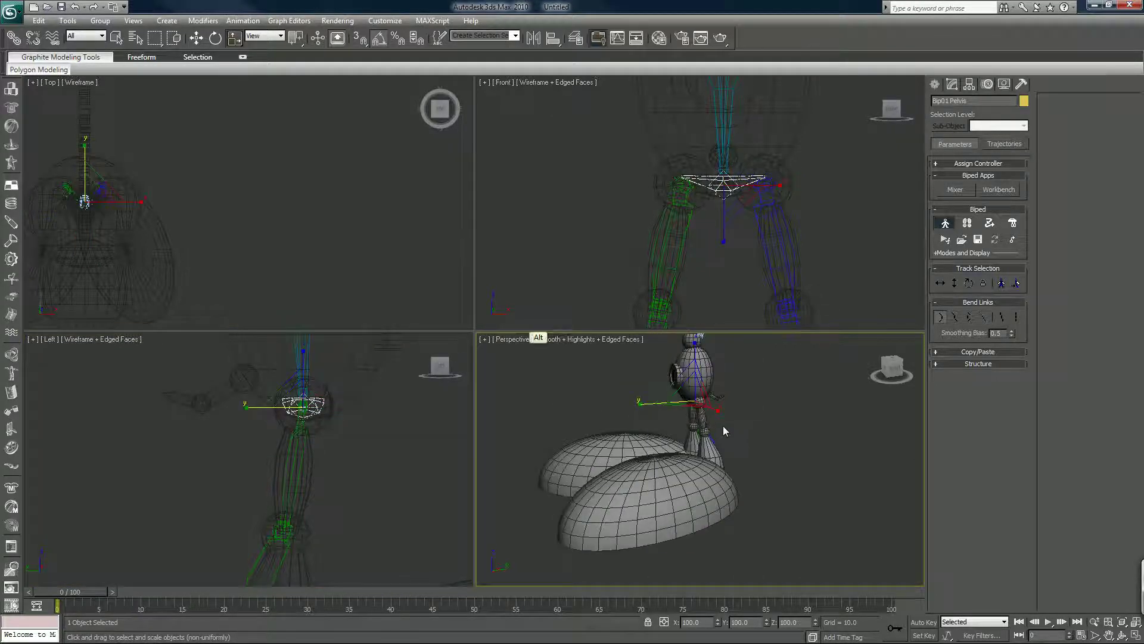
scroll(723, 425, "up", 3)
key("z")
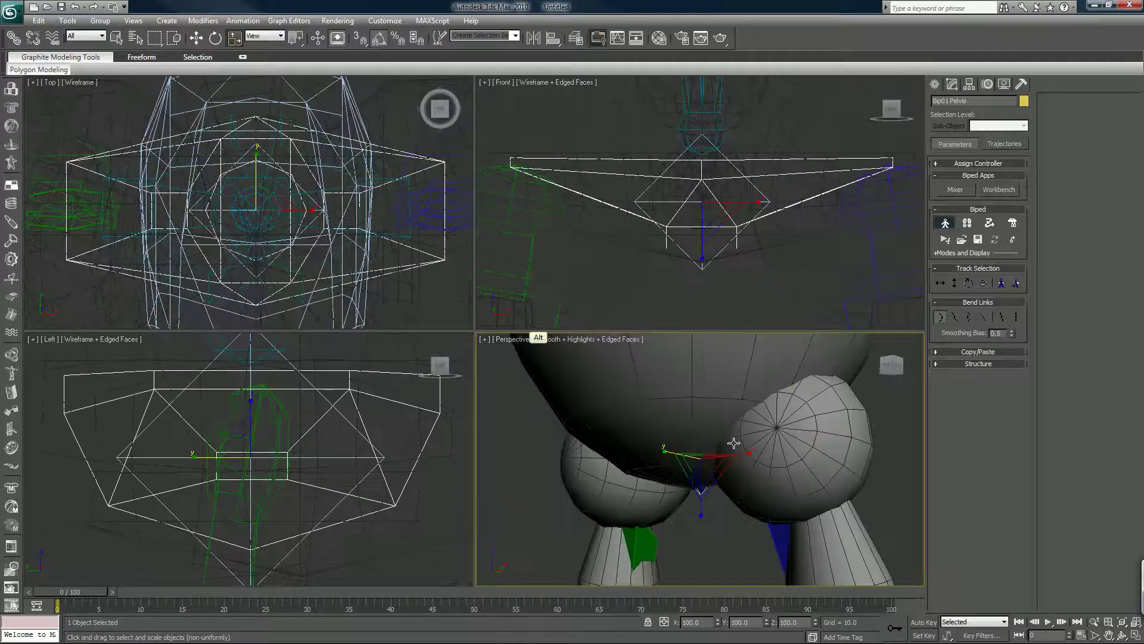
middle_click_drag(734, 443, 771, 431, "alt")
middle_click(714, 248)
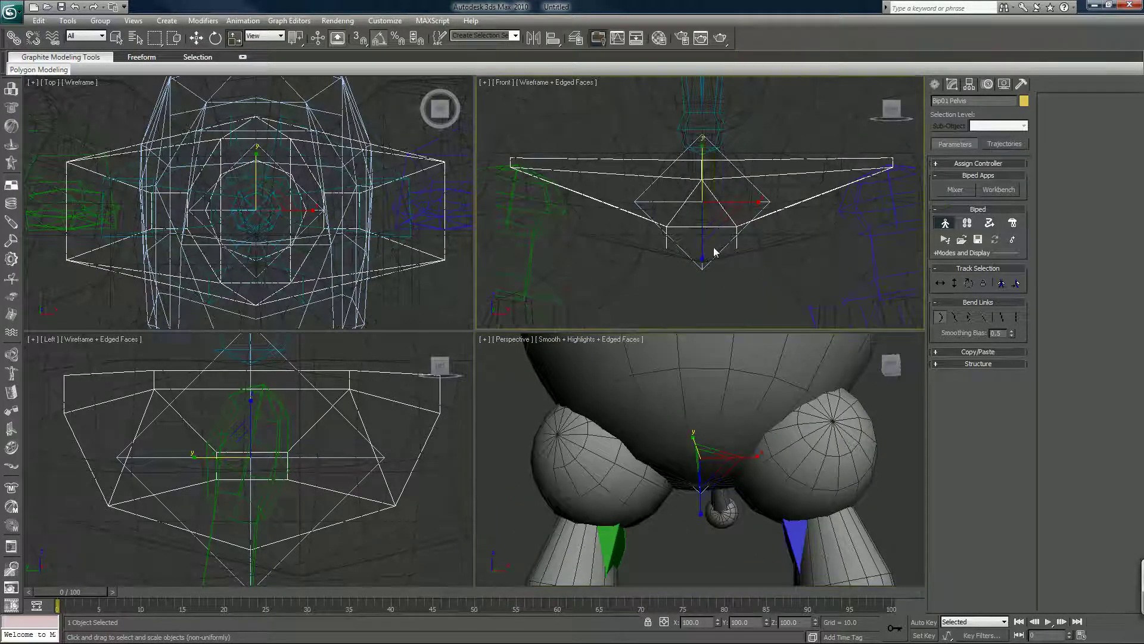
scroll(713, 246, "down", 5)
left_click(654, 254)
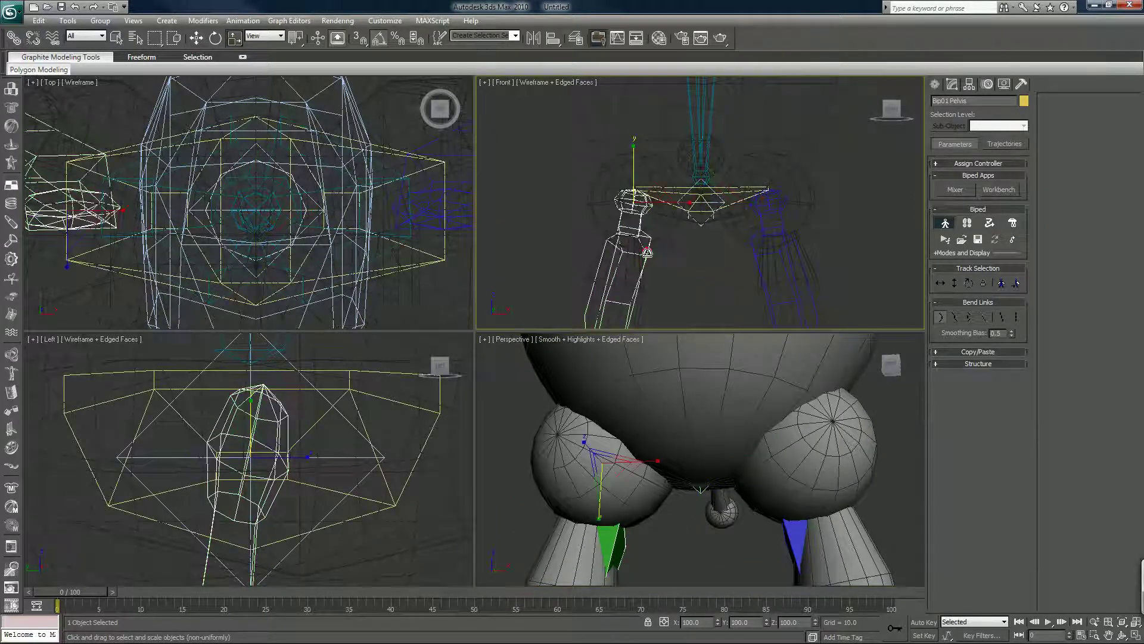
left_click(1001, 283)
Scale both thighs thinner in depth with non-uniform scaling, working in the Front and Left views
left_click_drag(738, 296, 738, 295)
right_click(738, 296)
left_click_drag(700, 248, 694, 296)
scroll(292, 456, "down", 6)
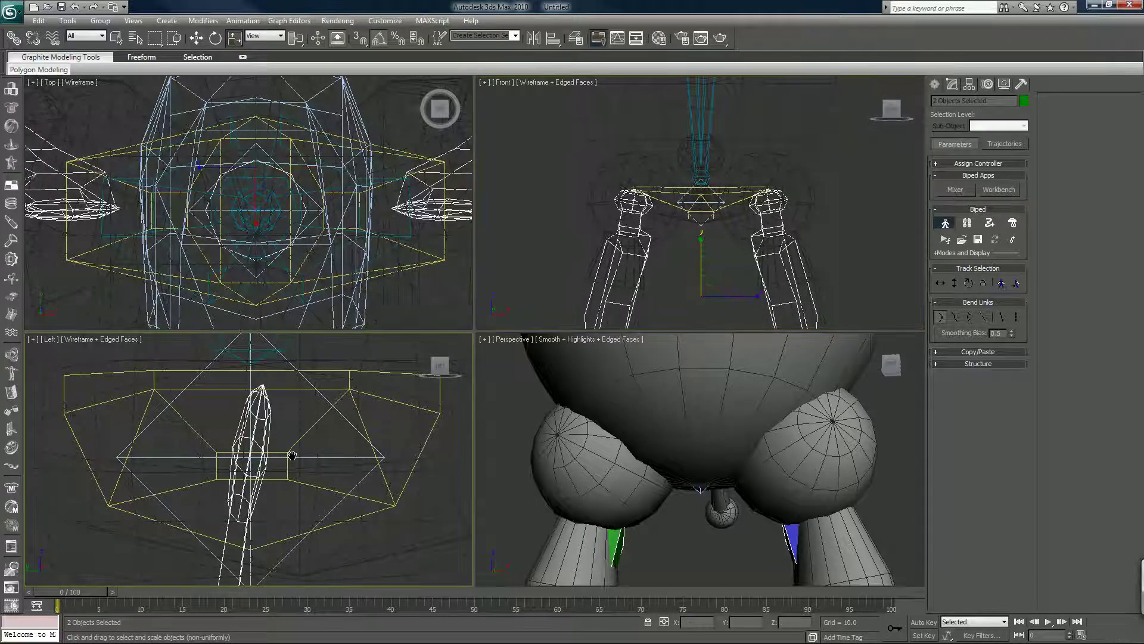
middle_click_drag(268, 478, 286, 418)
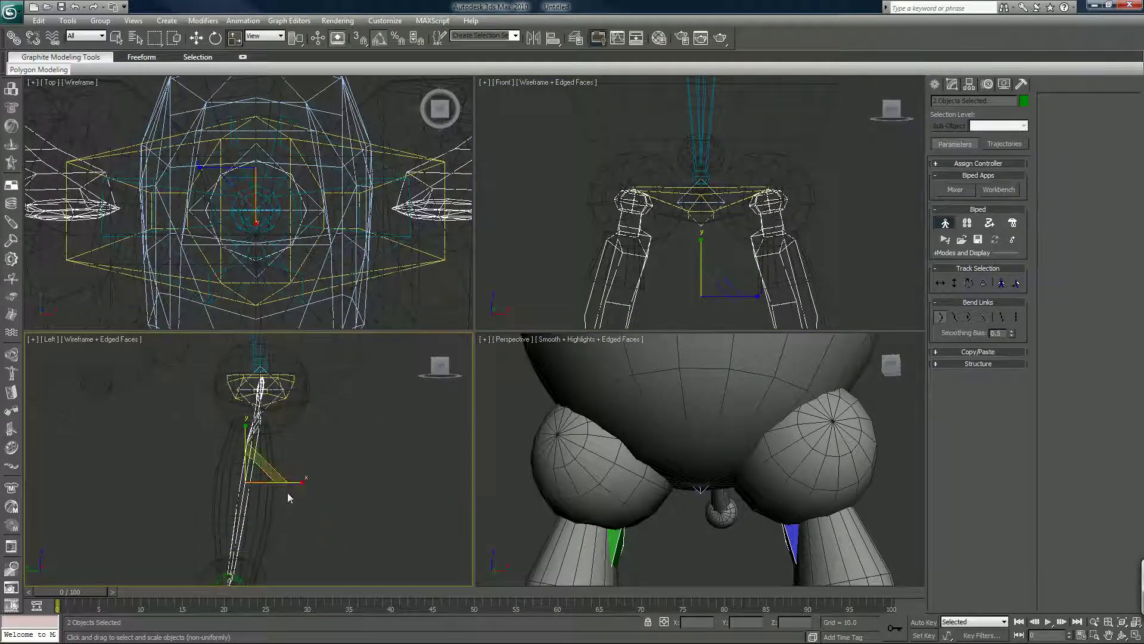
left_click_drag(304, 481, 247, 470)
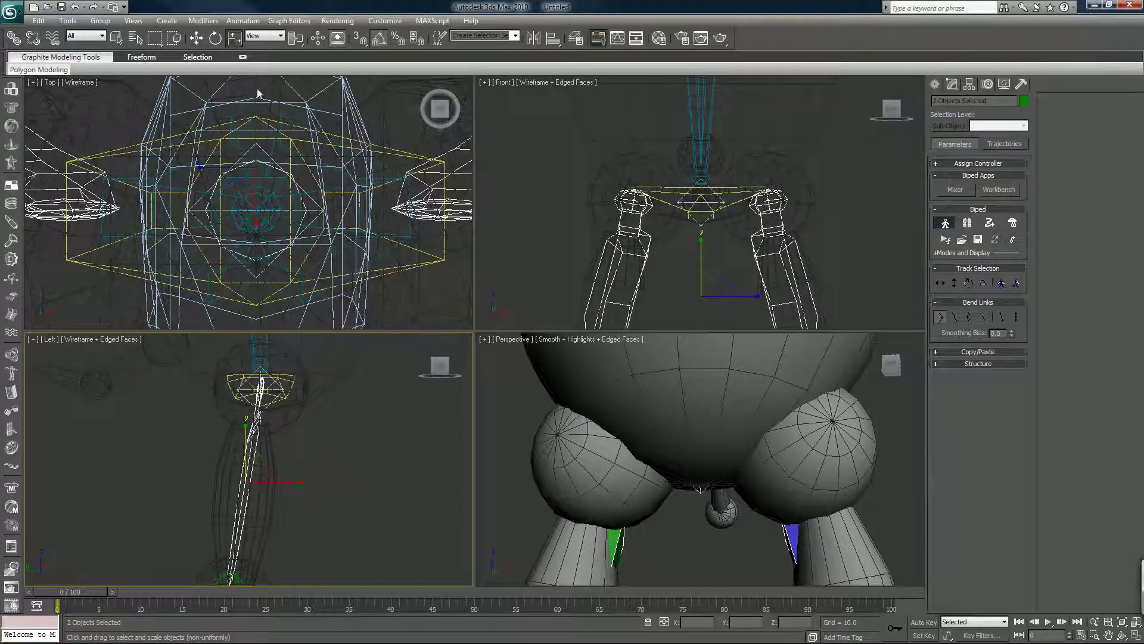
Try to adjust both thighs' width in the Front view with Squash and uniform scaling, and undo the uniform scaling
left_click_drag(232, 42, 234, 96)
left_click_drag(696, 250, 762, 296)
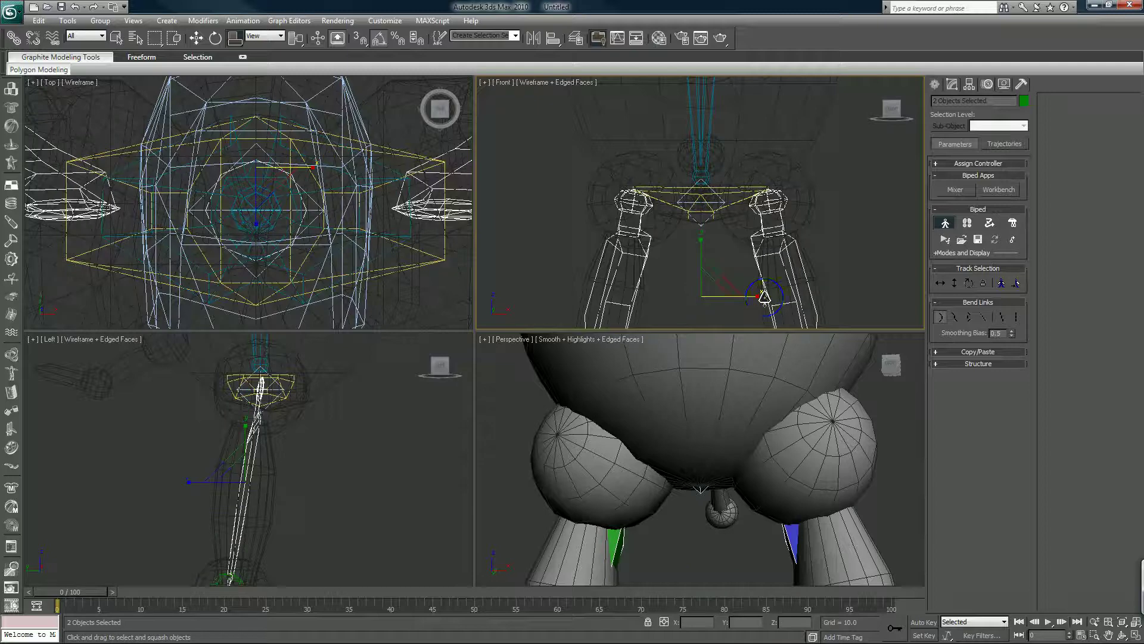
left_click(236, 40)
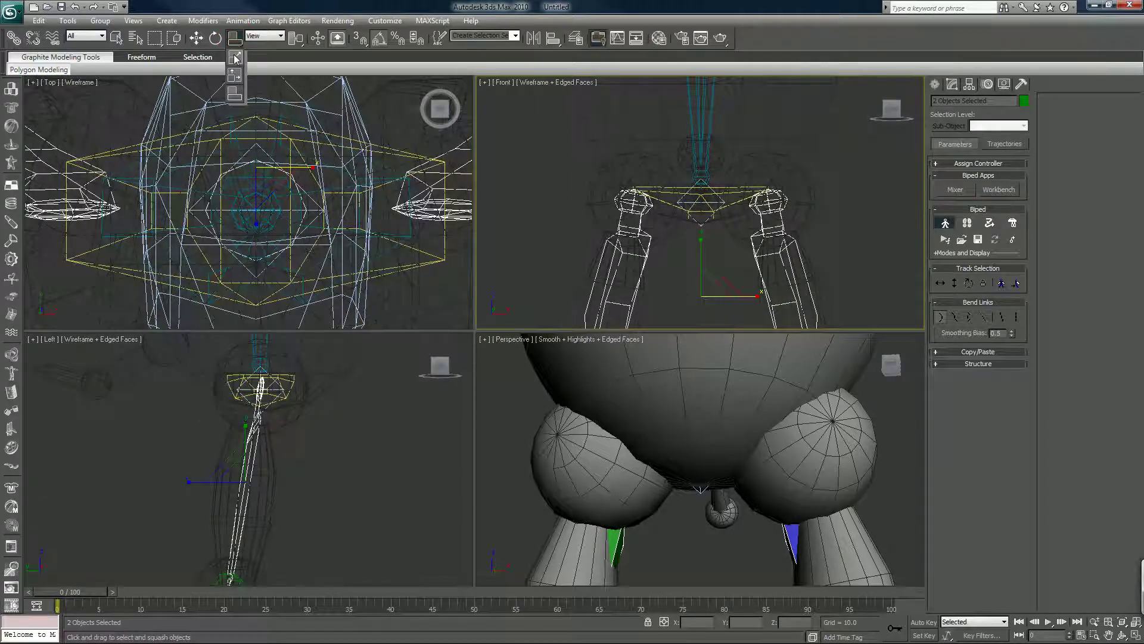
left_click(236, 58)
left_click_drag(752, 293, 743, 295)
key("ctrl+z")
Fine-tune both thighs' length in the Front and Left views, undoing the depth scaling tried in between
left_click_drag(701, 241, 701, 237)
right_click(208, 496)
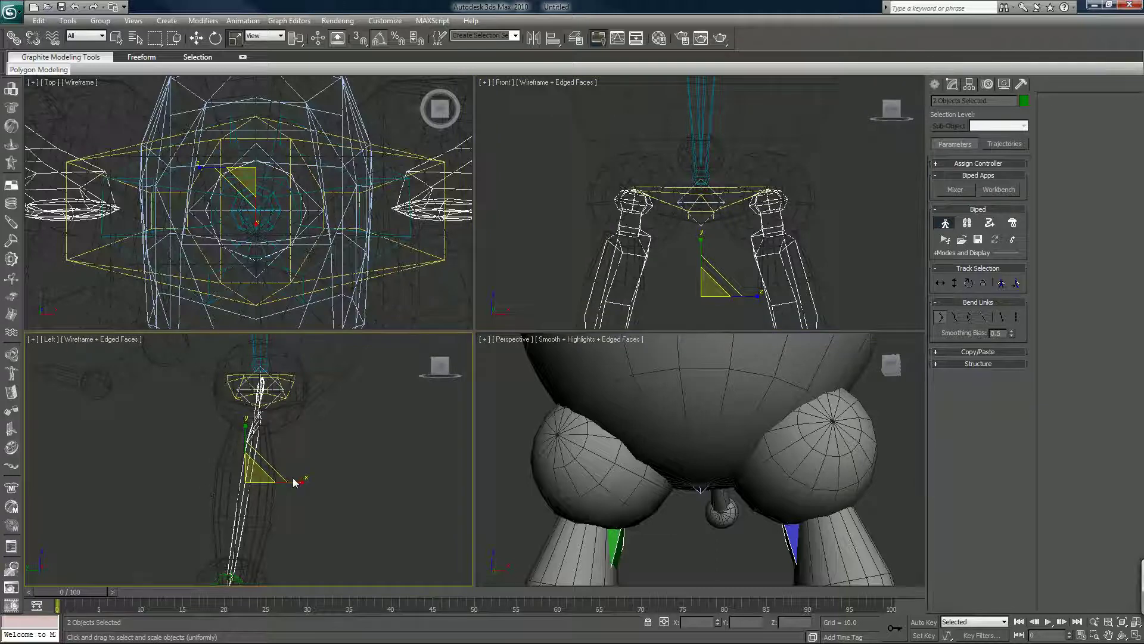
left_click_drag(298, 482, 312, 483)
key("ctrl+z")
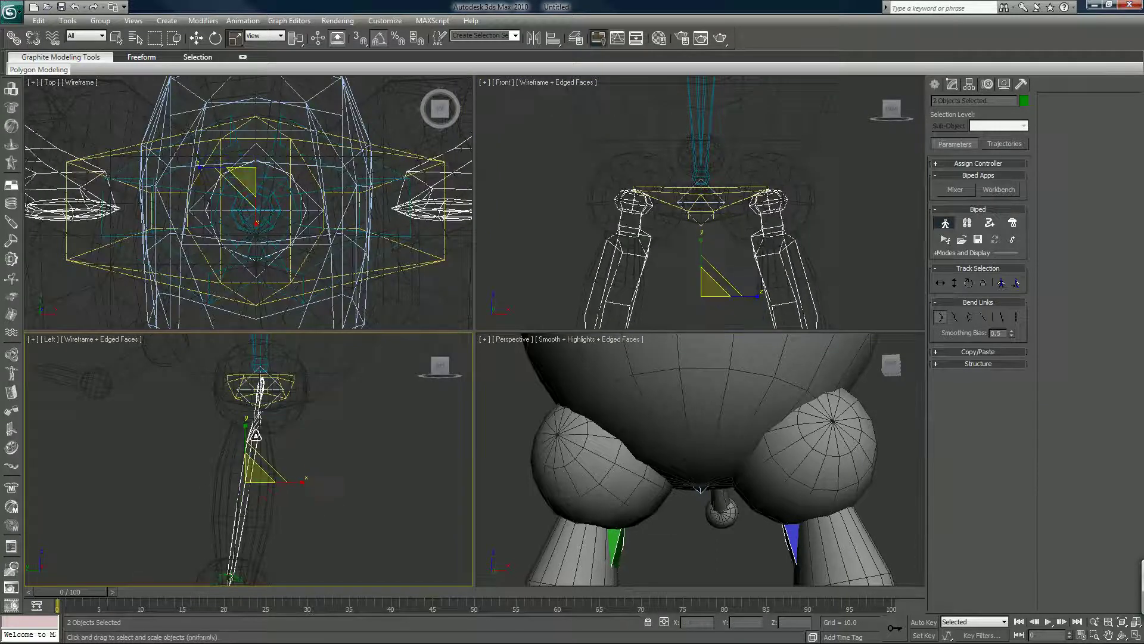
mouse_move(245, 429)
left_mouse_down()
mouse_move(245, 439)
mouse_move(244, 428)
left_mouse_up()
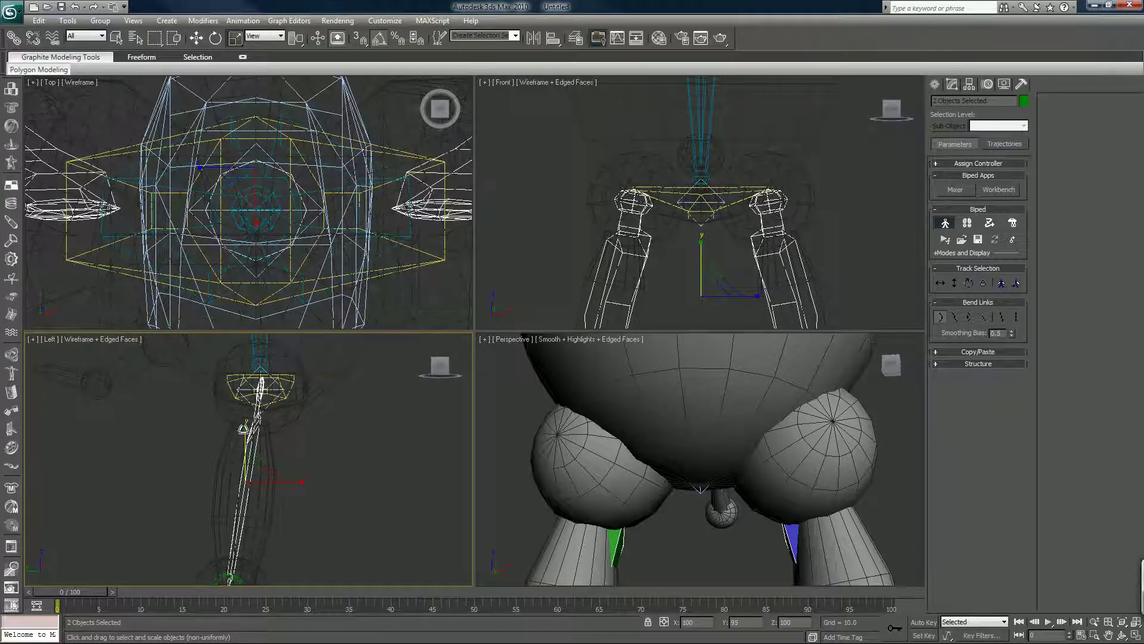
Select the right calf together with its opposite, and lengthen both calves in the Front view to reach the model's ankles
right_click(575, 477)
scroll(575, 476, "down", 5)
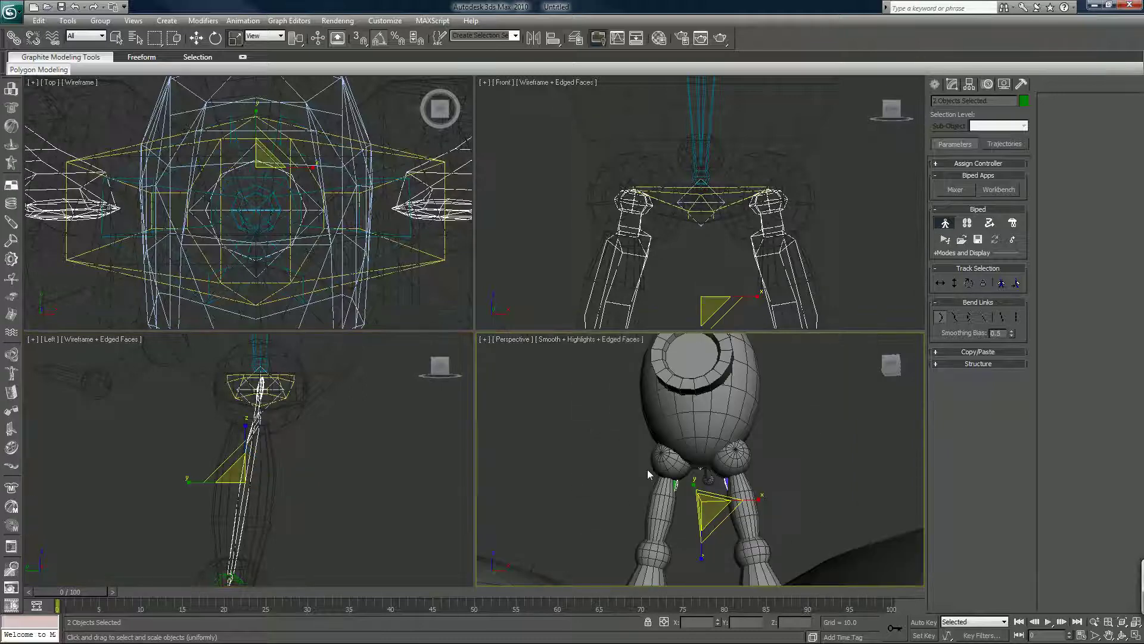
middle_click_drag(649, 475, 644, 392)
scroll(645, 397, "down", 2)
right_click(687, 239)
scroll(688, 206, "down", 5)
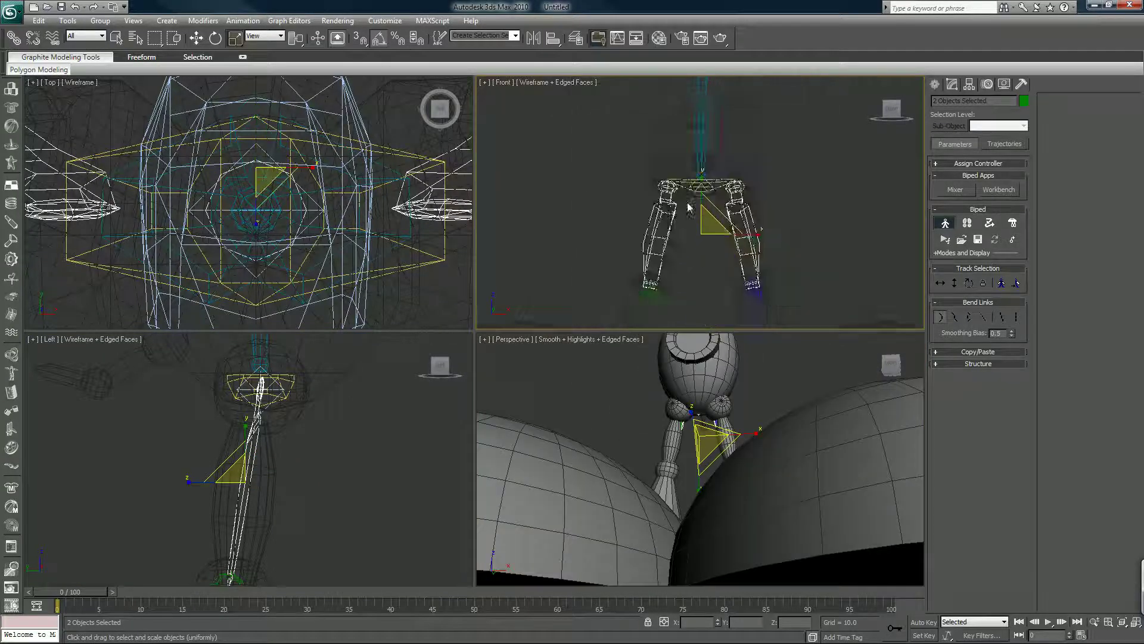
middle_click_drag(678, 235, 690, 168)
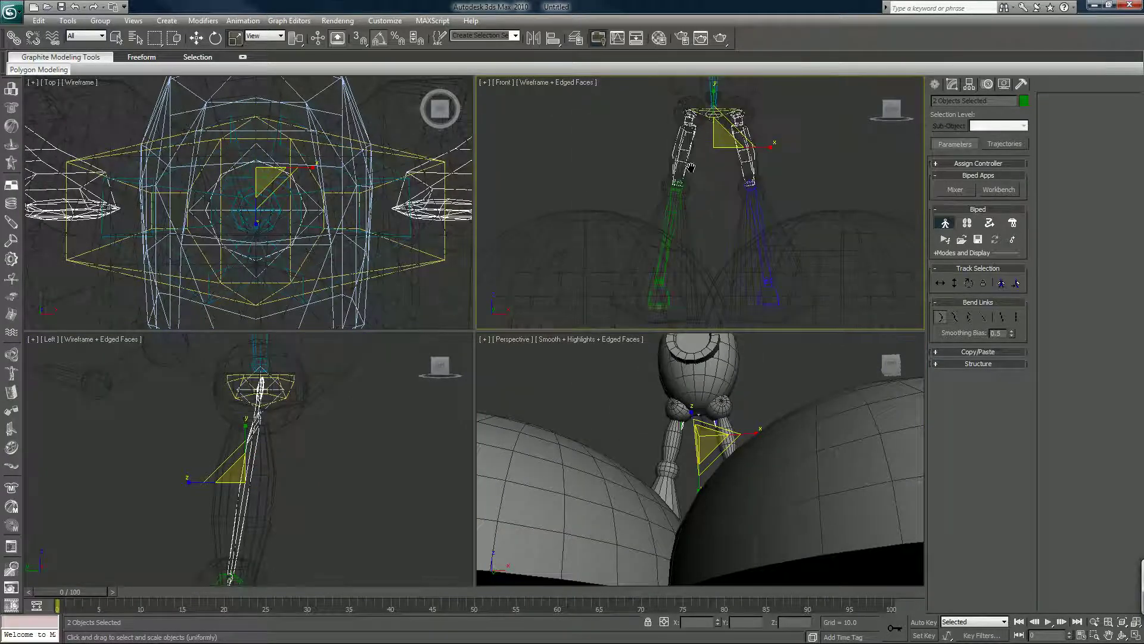
left_click(676, 214)
left_click(676, 214)
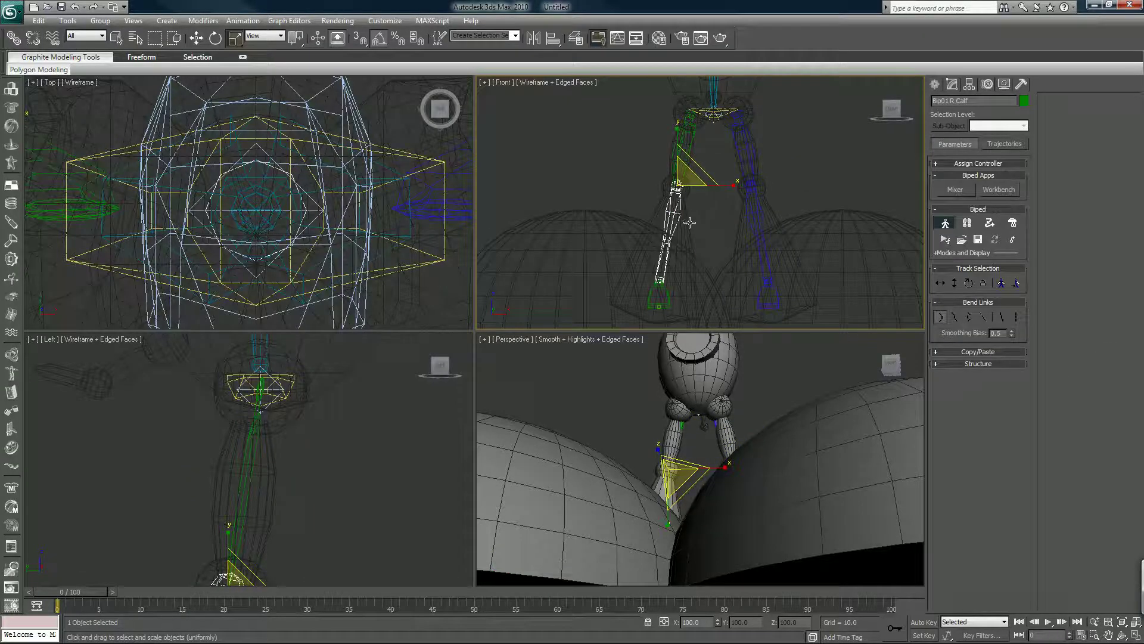
left_click(991, 281)
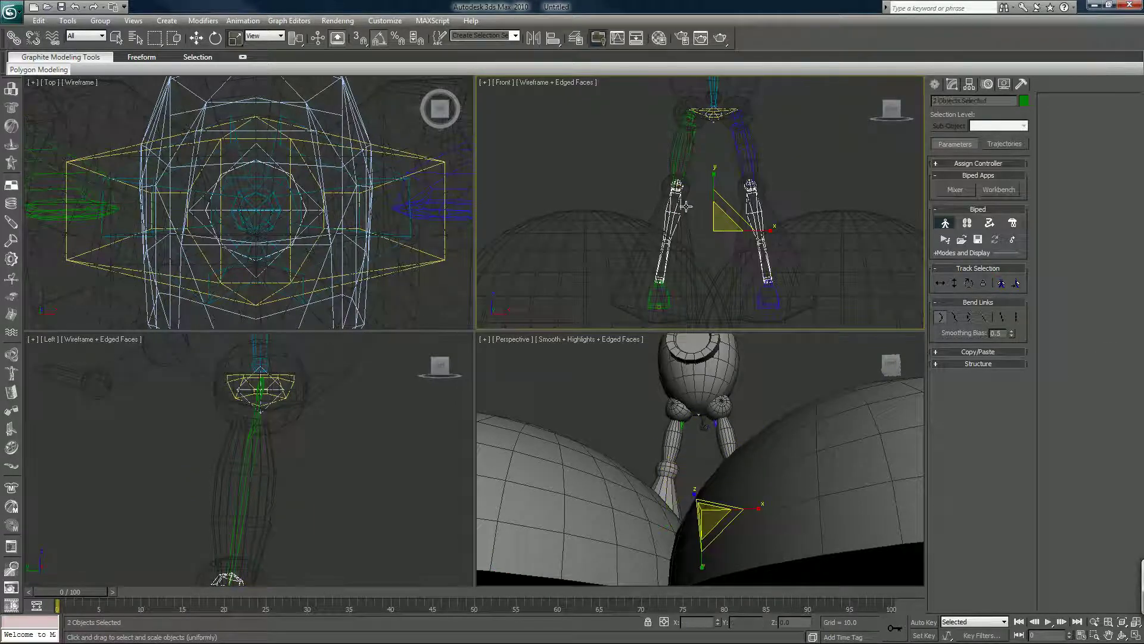
middle_click_drag(687, 205, 679, 137)
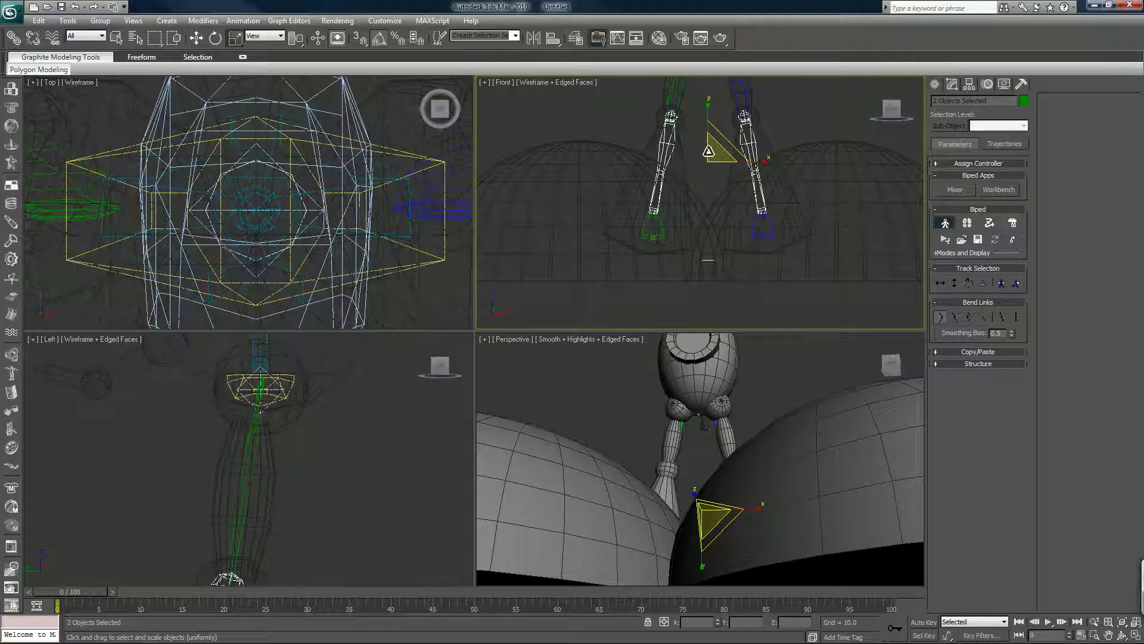
left_click_drag(708, 148, 710, 128)
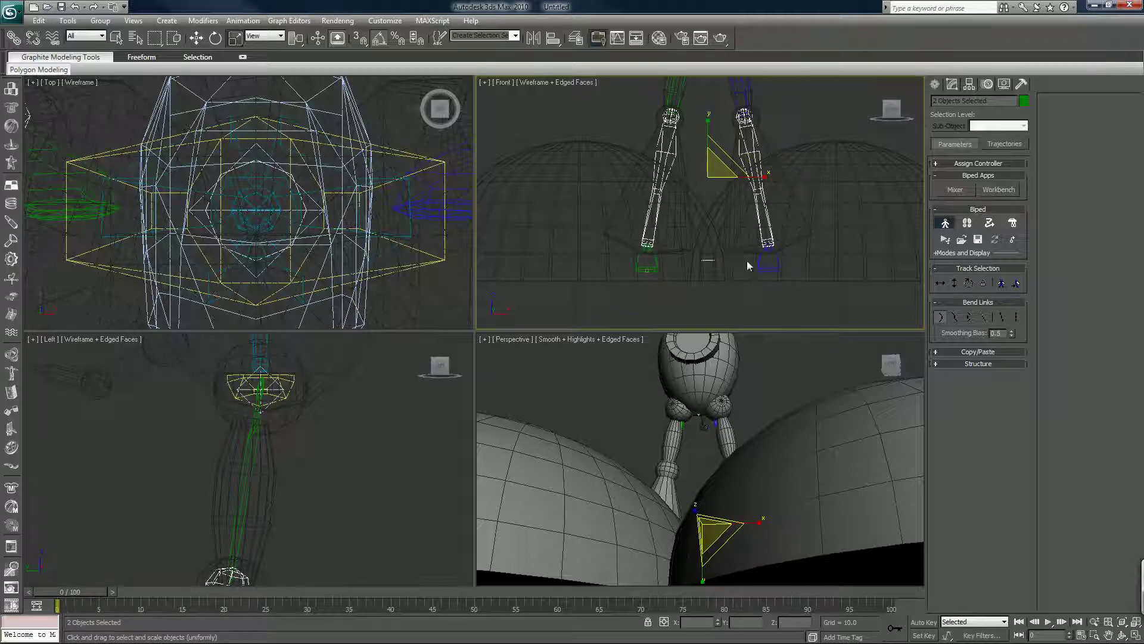
Select both feet and scale them up in the Front view down to the base of the model's shoes
left_click(655, 266)
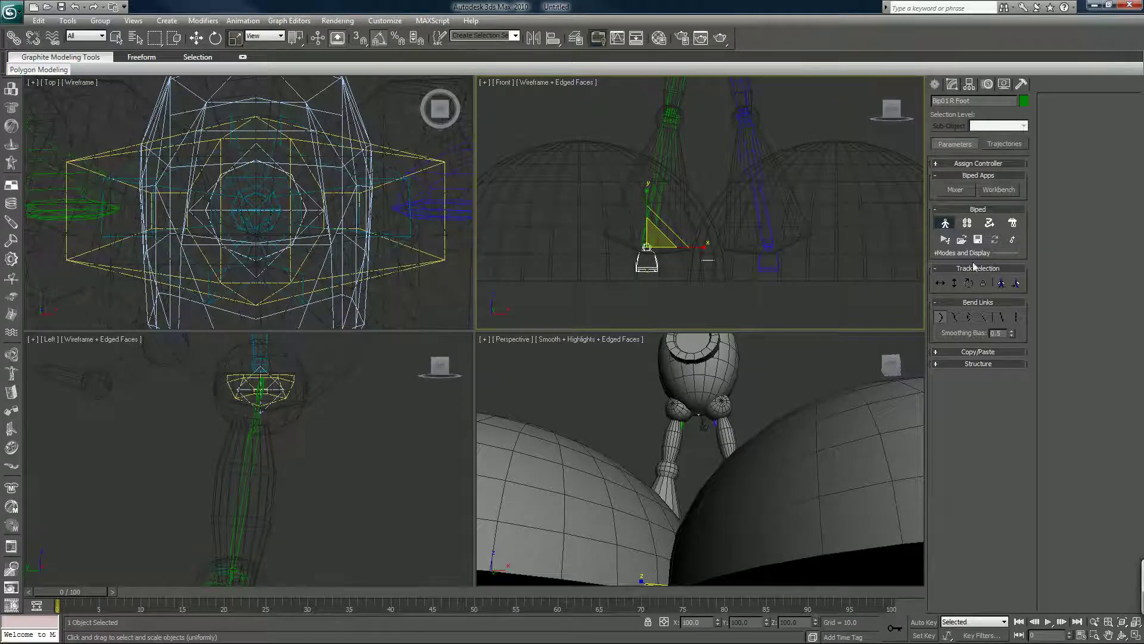
left_click(1003, 284)
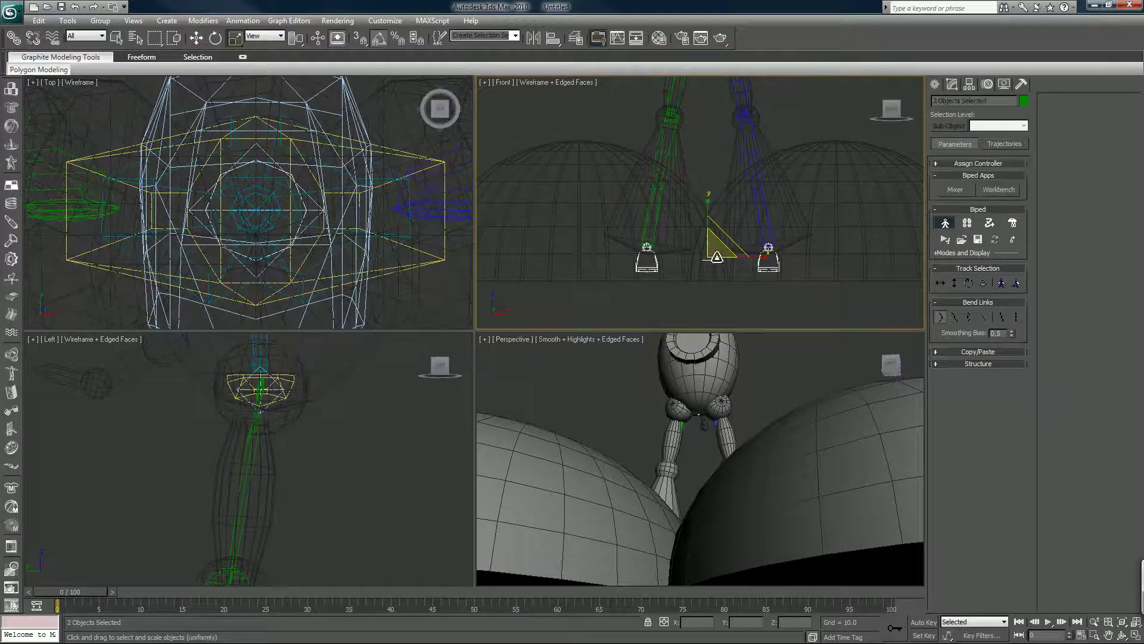
left_click_drag(713, 255, 713, 238)
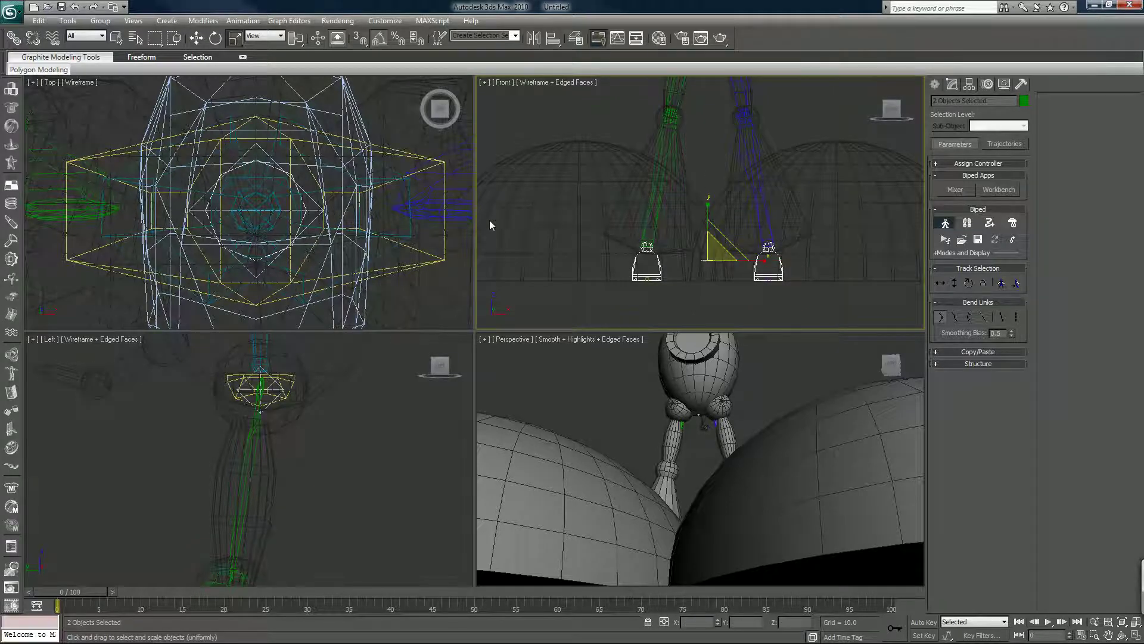
Select both calves again and rotate them in the Left view to stand nearly upright inside the model's lower legs
scroll(258, 271, "down", 6)
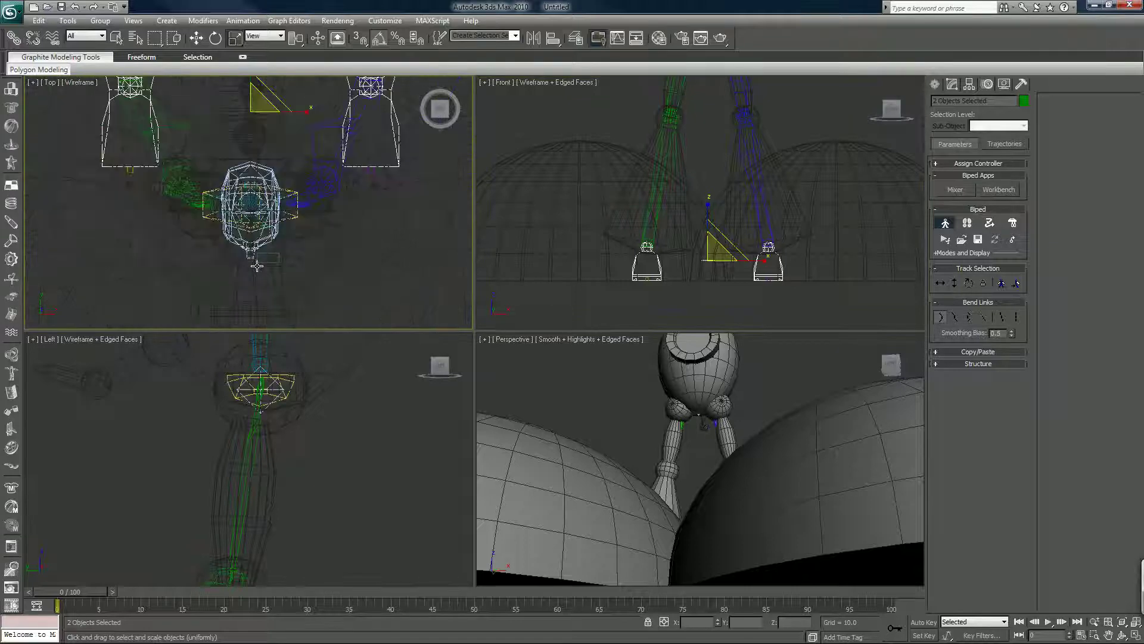
middle_click_drag(251, 210, 259, 242)
scroll(284, 444, "down", 5)
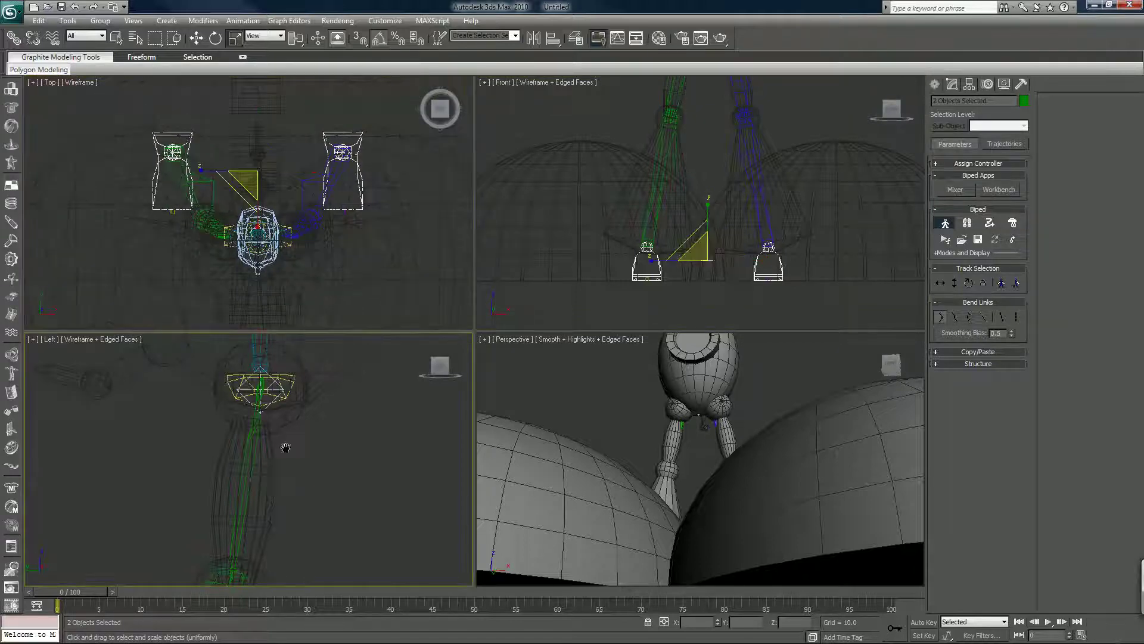
middle_click_drag(269, 498, 243, 398)
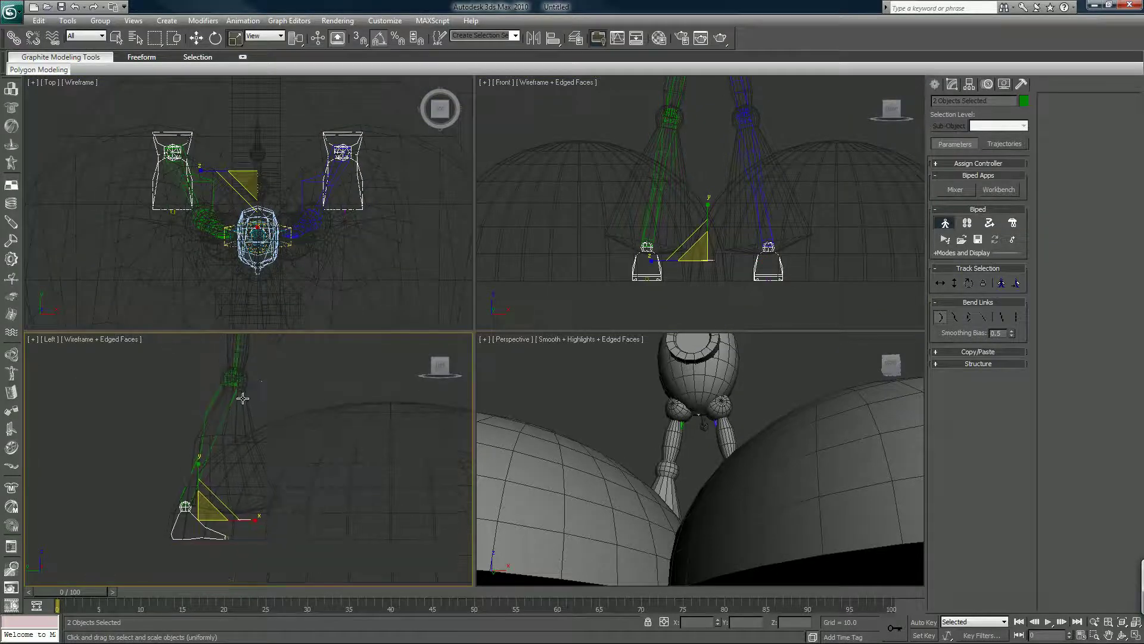
left_click(212, 402)
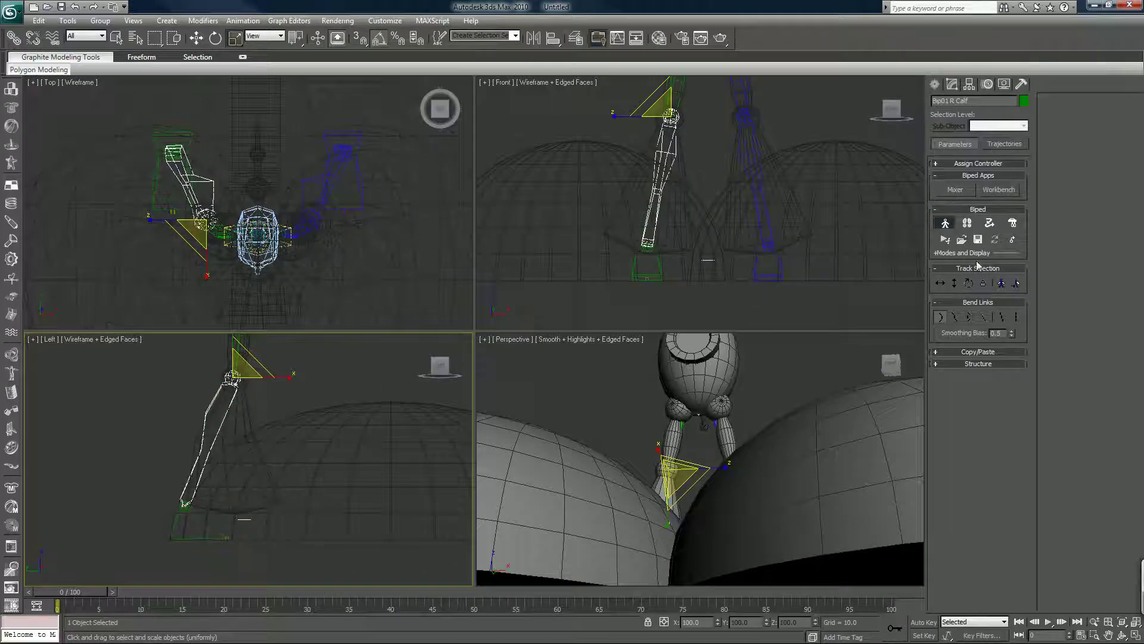
left_click(1000, 284)
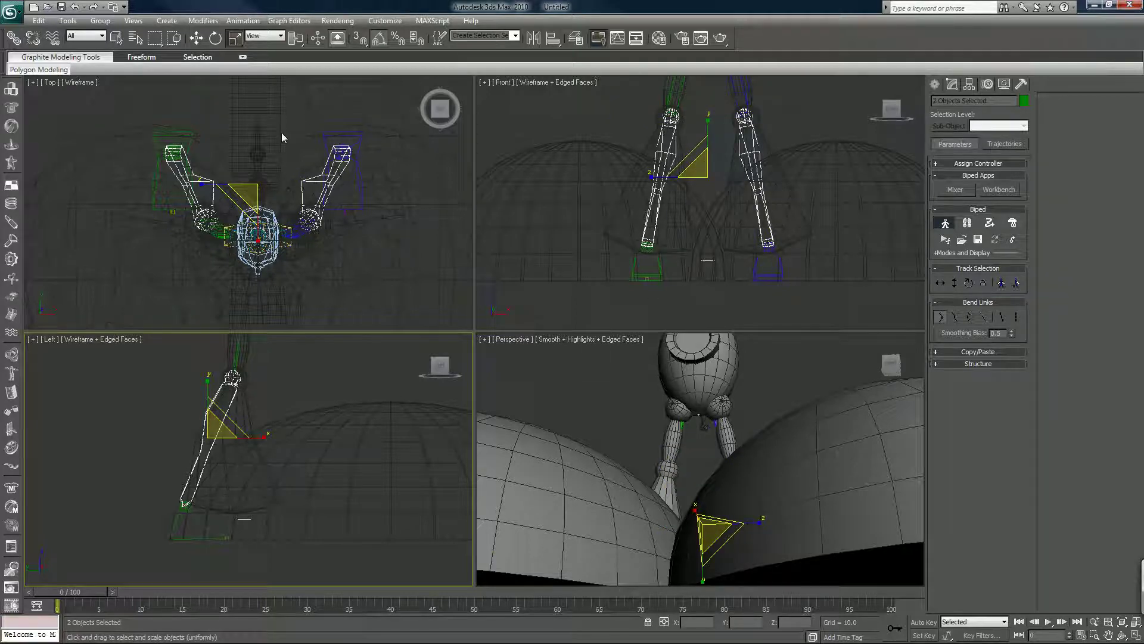
key("e")
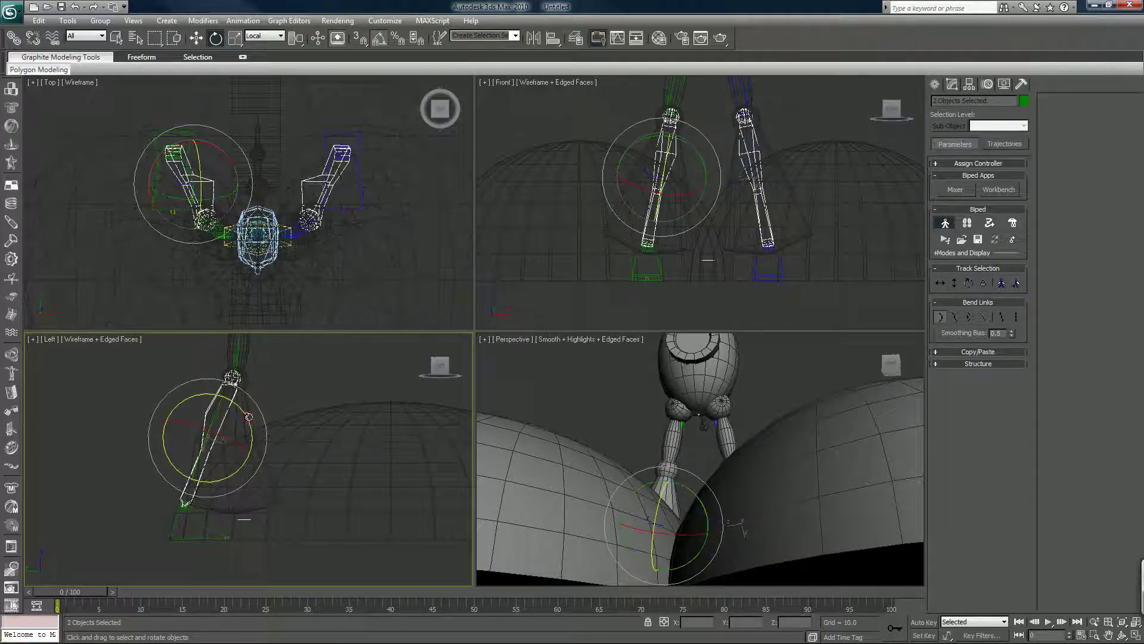
mouse_move(248, 418)
left_mouse_down()
mouse_move(253, 458)
mouse_move(247, 412)
left_mouse_up()
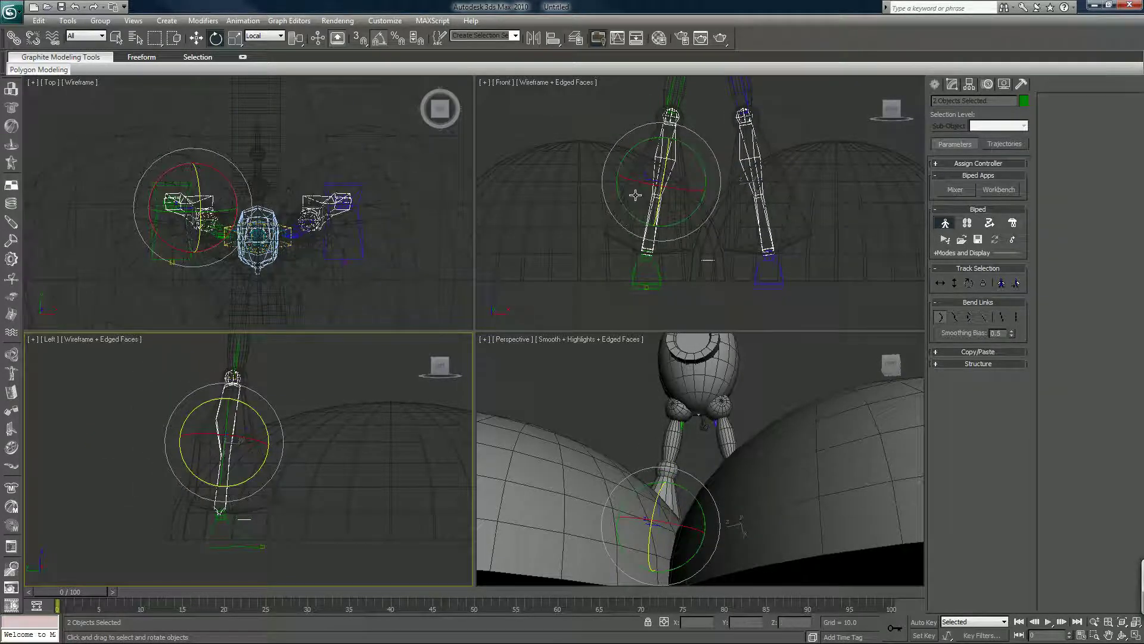
Shorten both calves slightly and scale them thinner so the ankles line up with the model's lower legs
key("r")
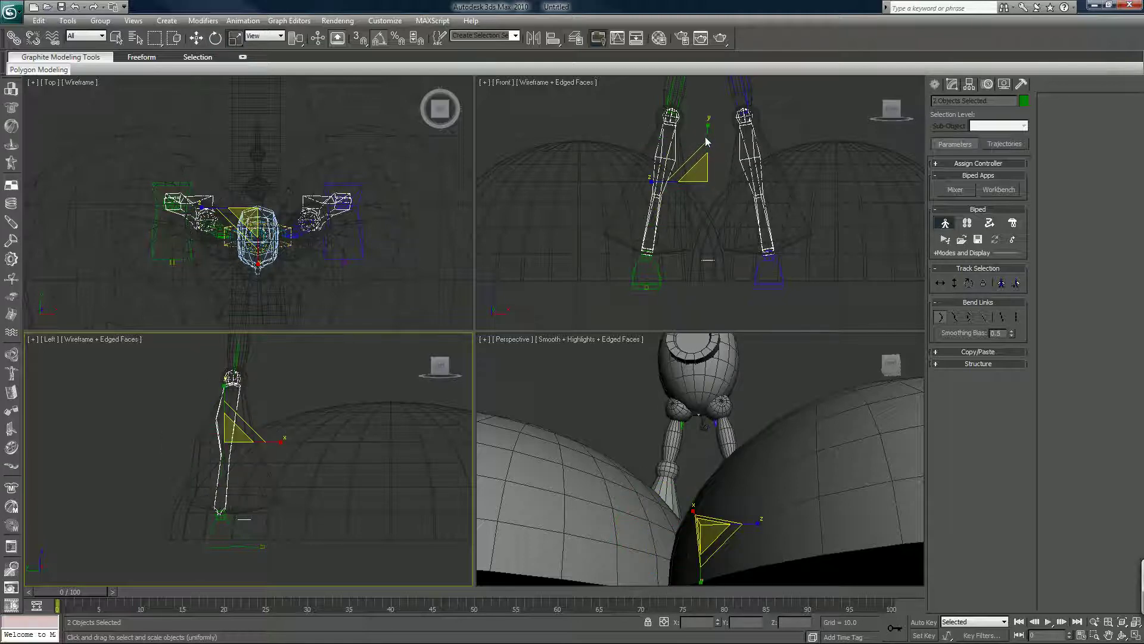
left_click_drag(709, 135, 757, 182)
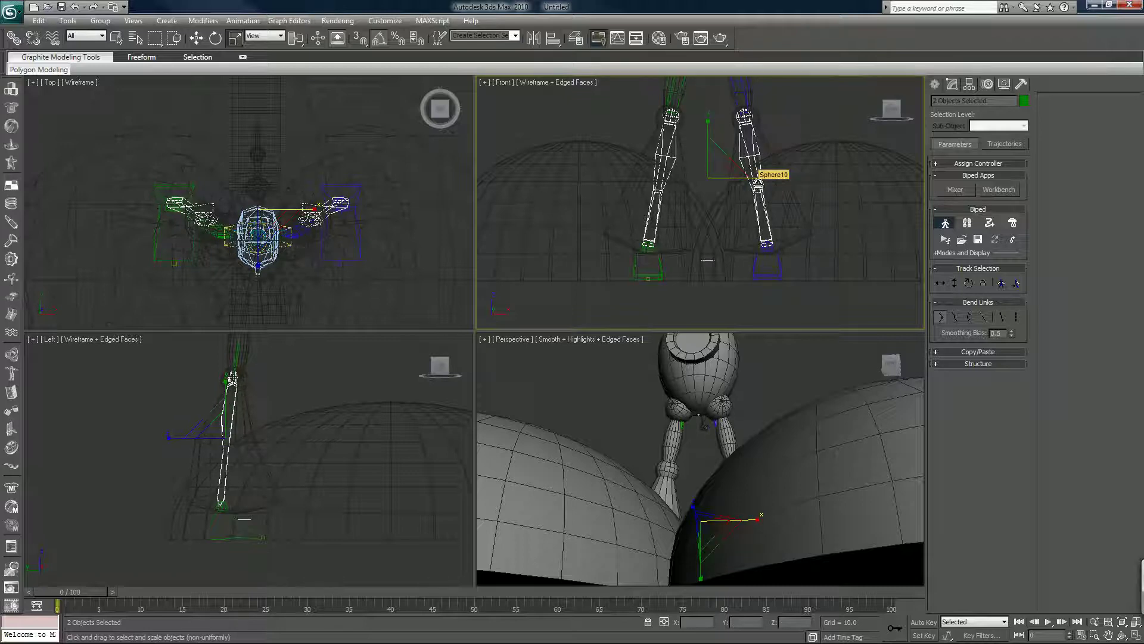
key("r")
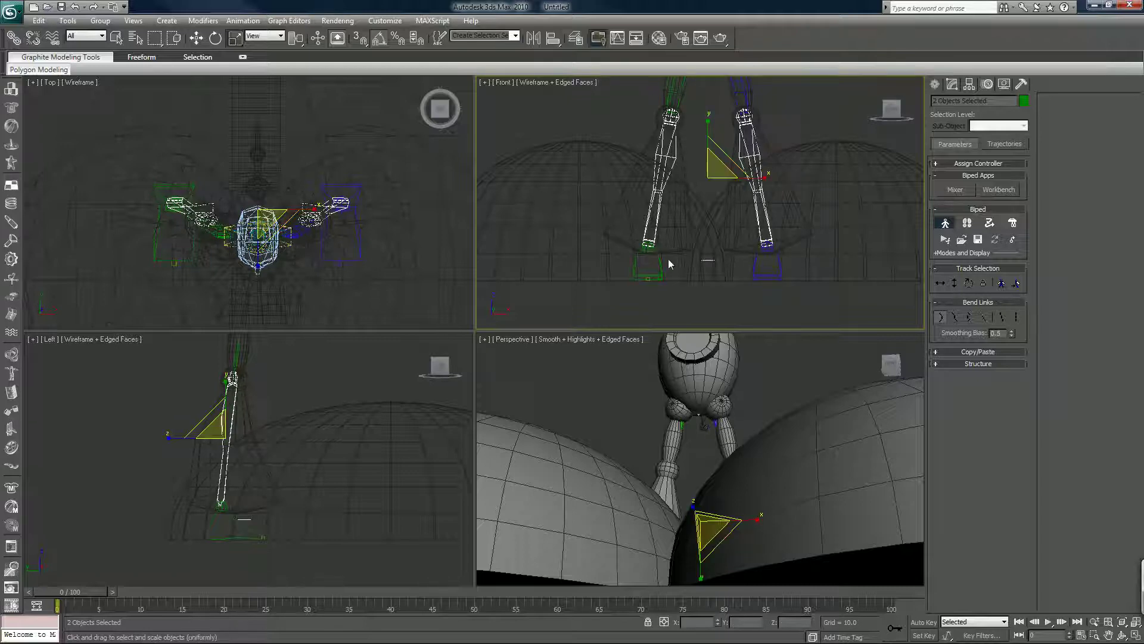
Select both feet and rotate them outward around the vertical axis so the toes point away from each other
left_click(652, 269)
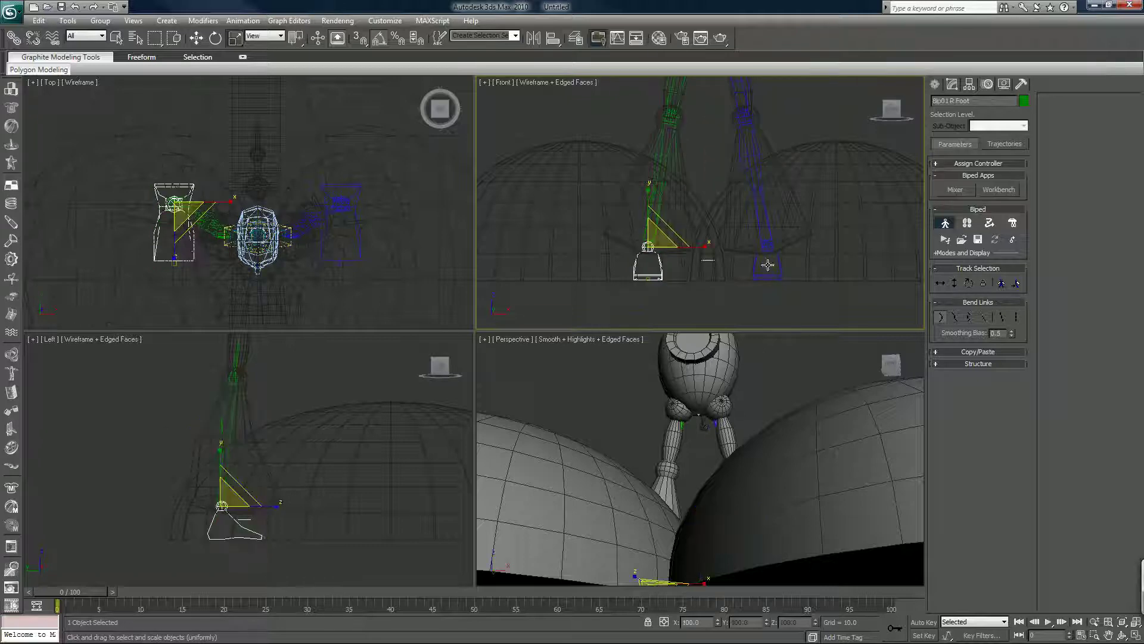
left_click(1001, 285)
key("e")
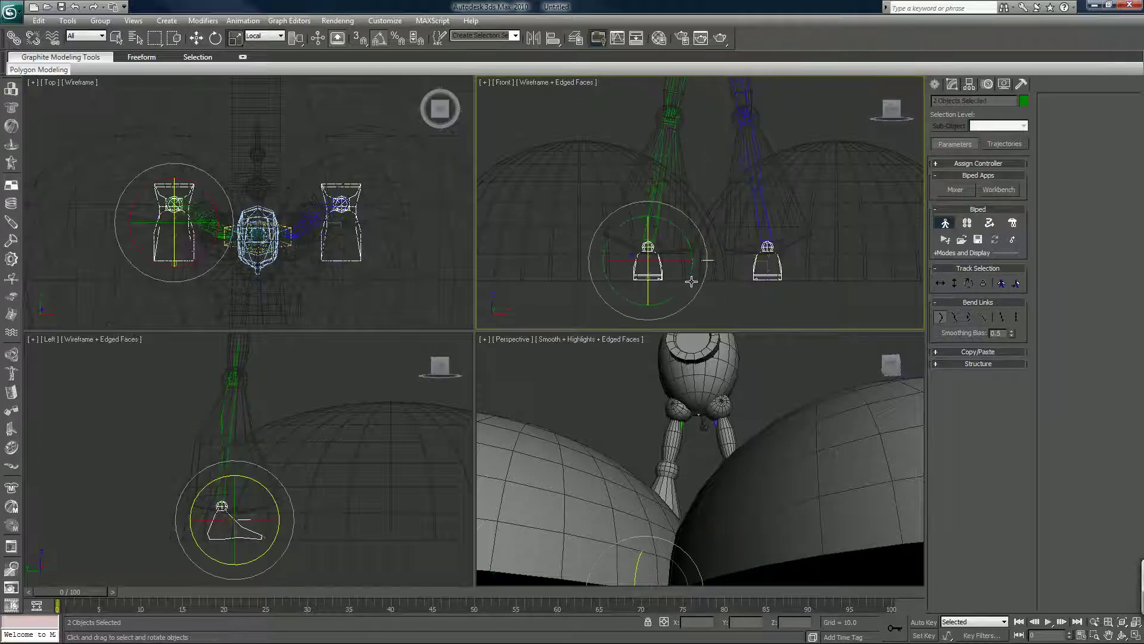
left_click_drag(672, 261, 694, 260)
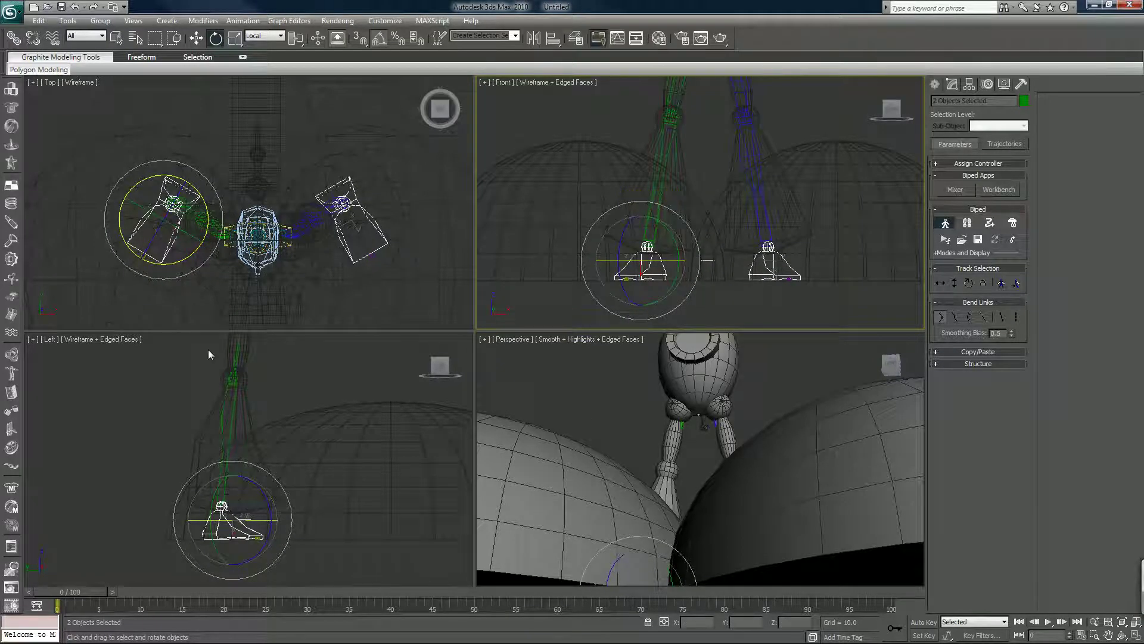
Select both of the model's dome-shaped shoes in the Perspective view and make them see-through
scroll(606, 461, "down", 7)
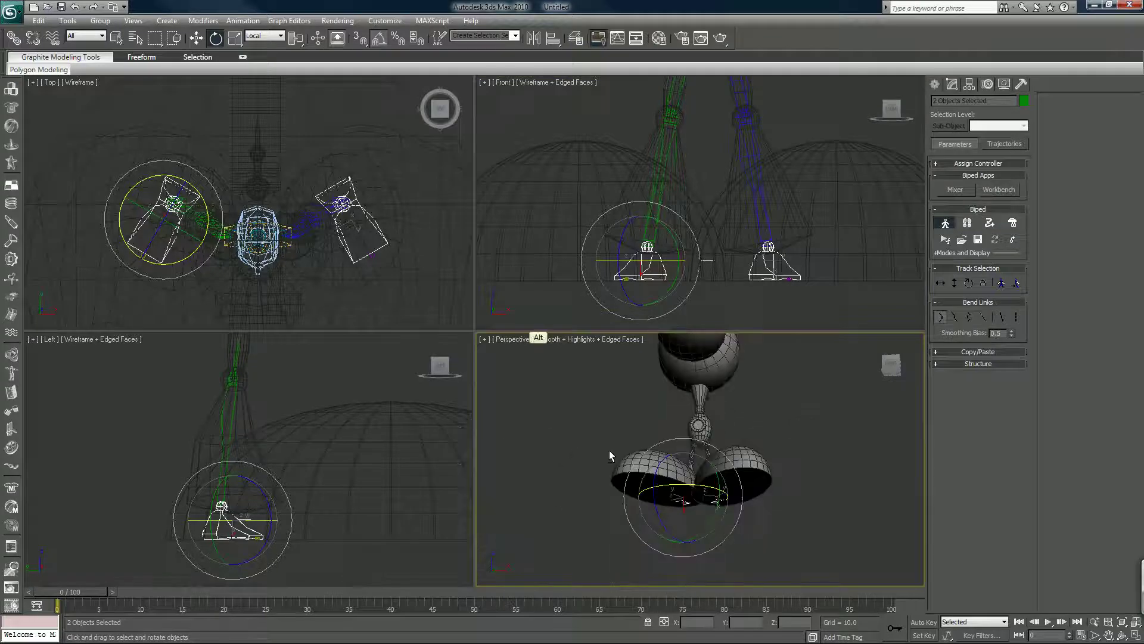
middle_click_drag(609, 451, 640, 467, "alt")
scroll(664, 496, "up", 1)
scroll(640, 465, "up", 4)
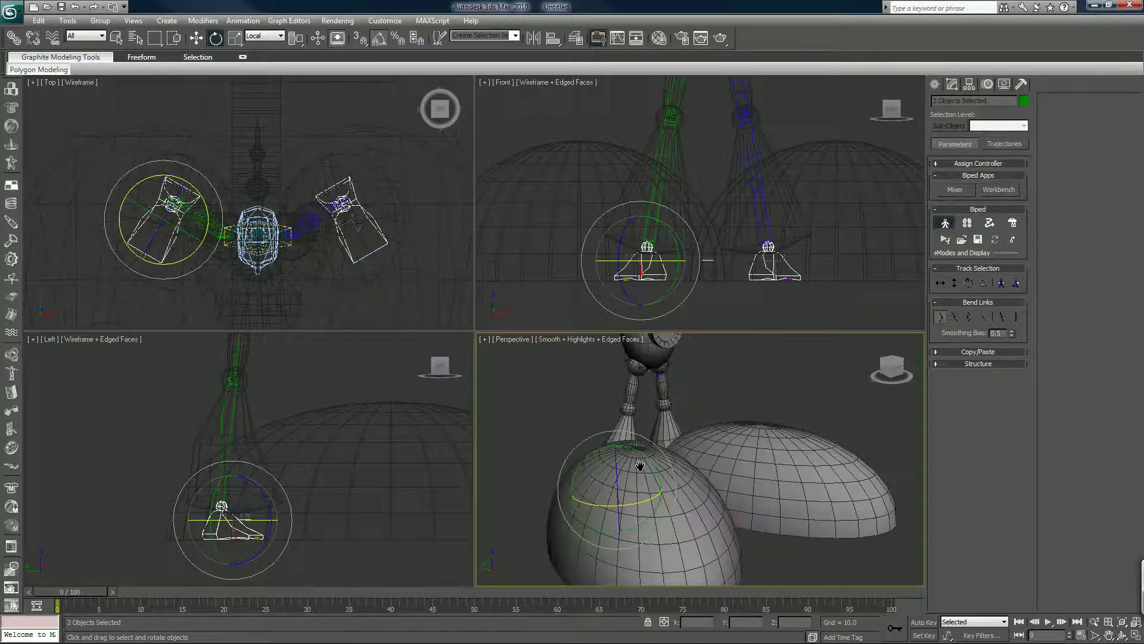
left_click(777, 478)
left_click(653, 514, "ctrl")
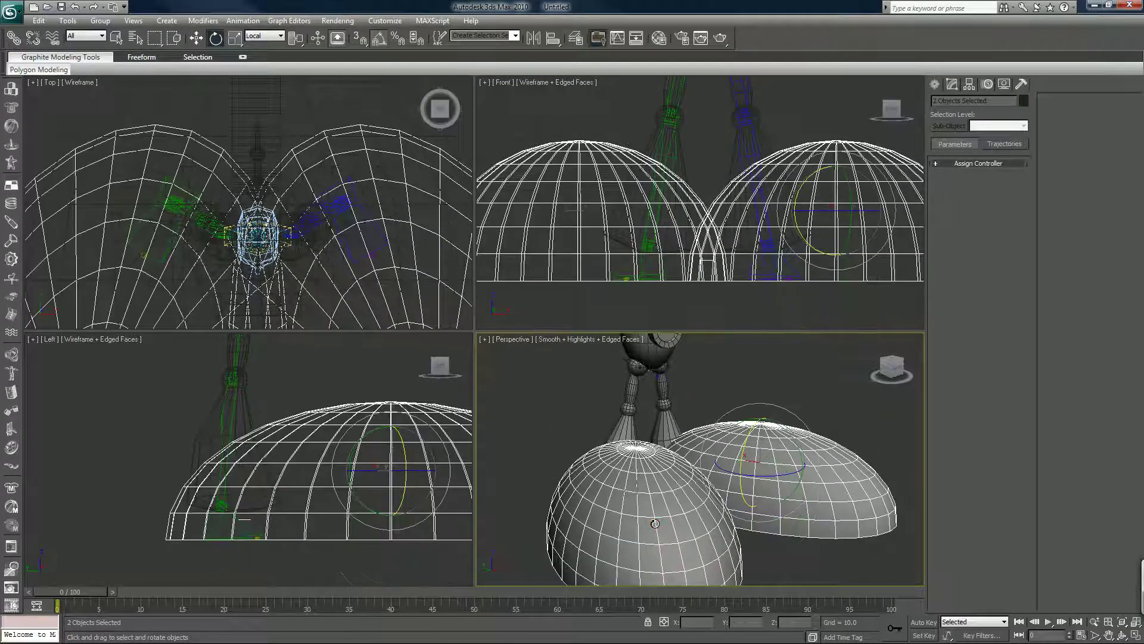
key("alt+x")
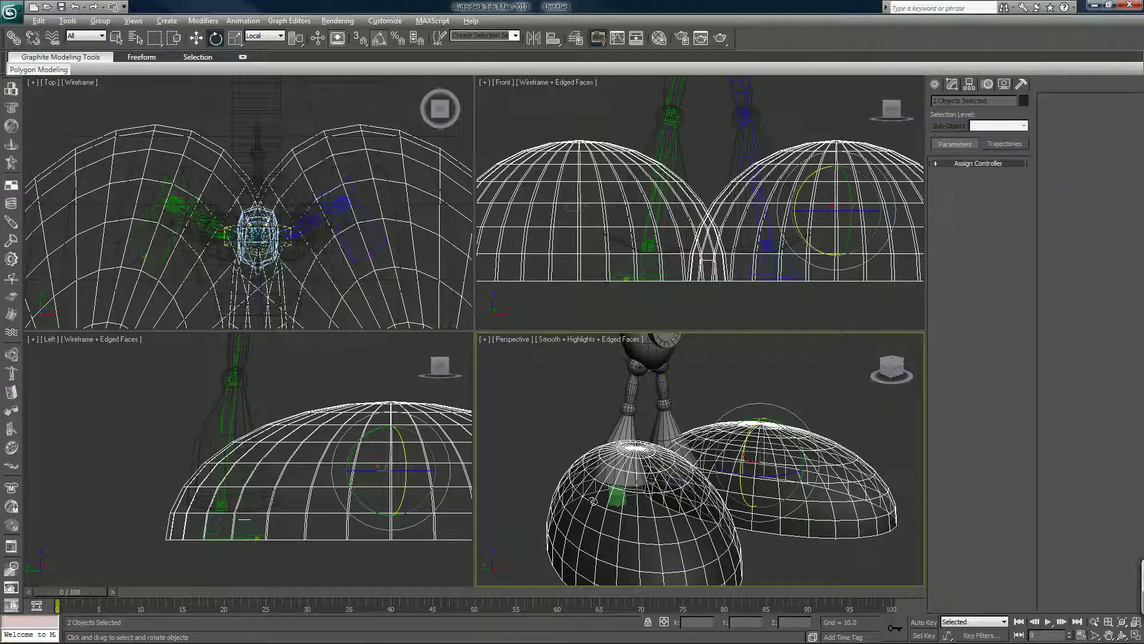
Select both biped feet and rotate them slightly inward in the maximized Perspective view, seen from beneath the shoes
left_click(644, 272)
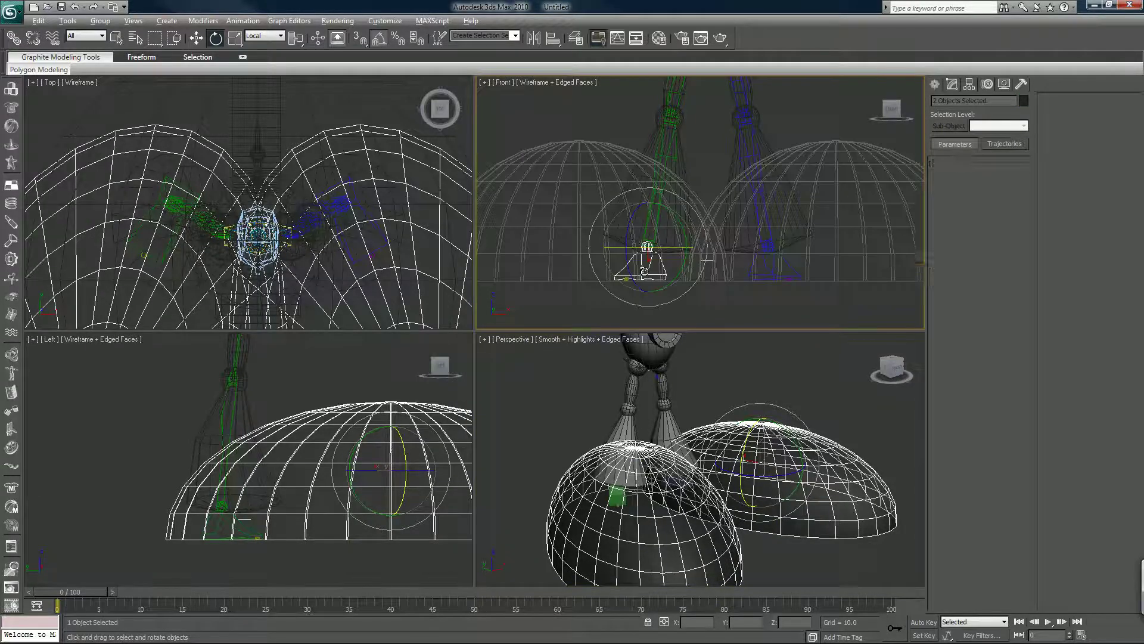
left_click(766, 263, "ctrl")
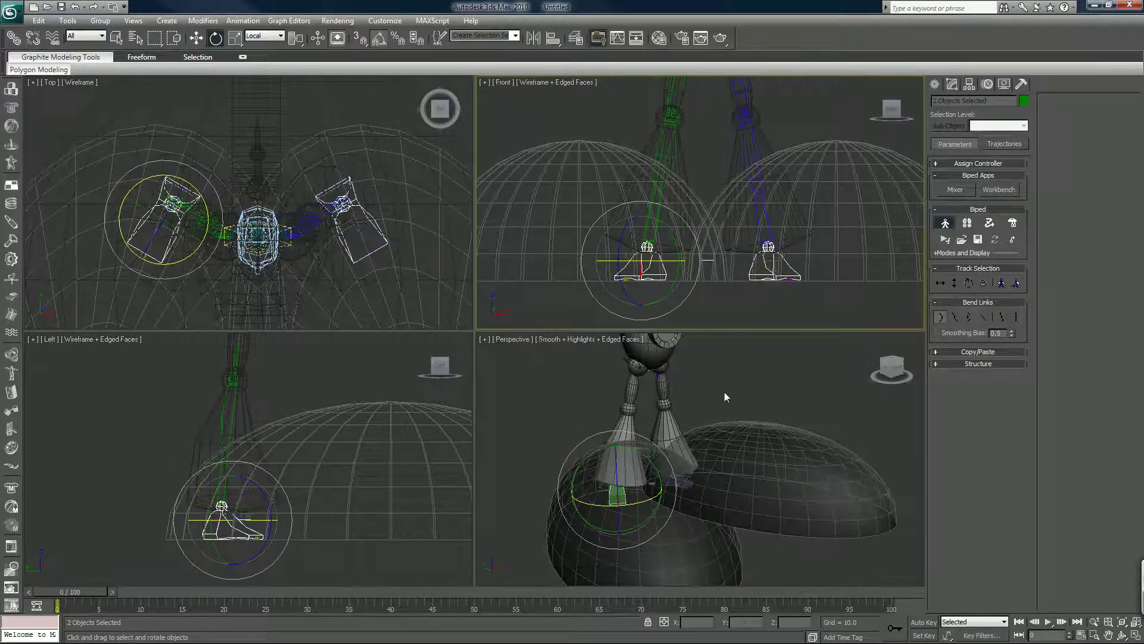
middle_click_drag(304, 263, 297, 228)
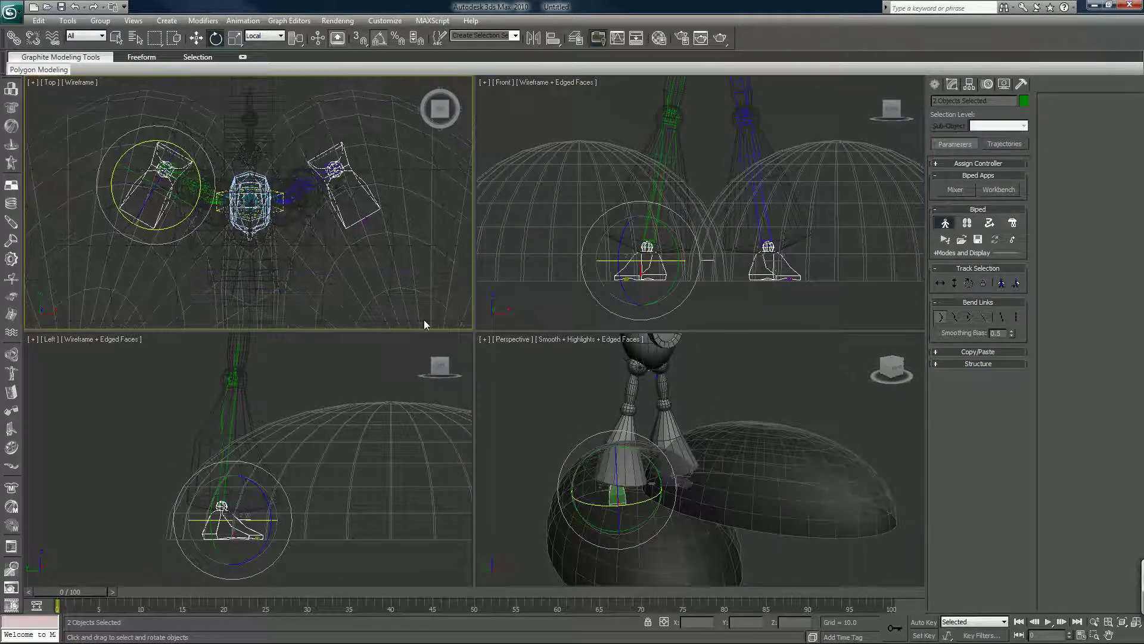
middle_click_drag(683, 433, 647, 405, "alt")
middle_click(638, 324)
key("alt+w")
scroll(634, 396, "down", 3)
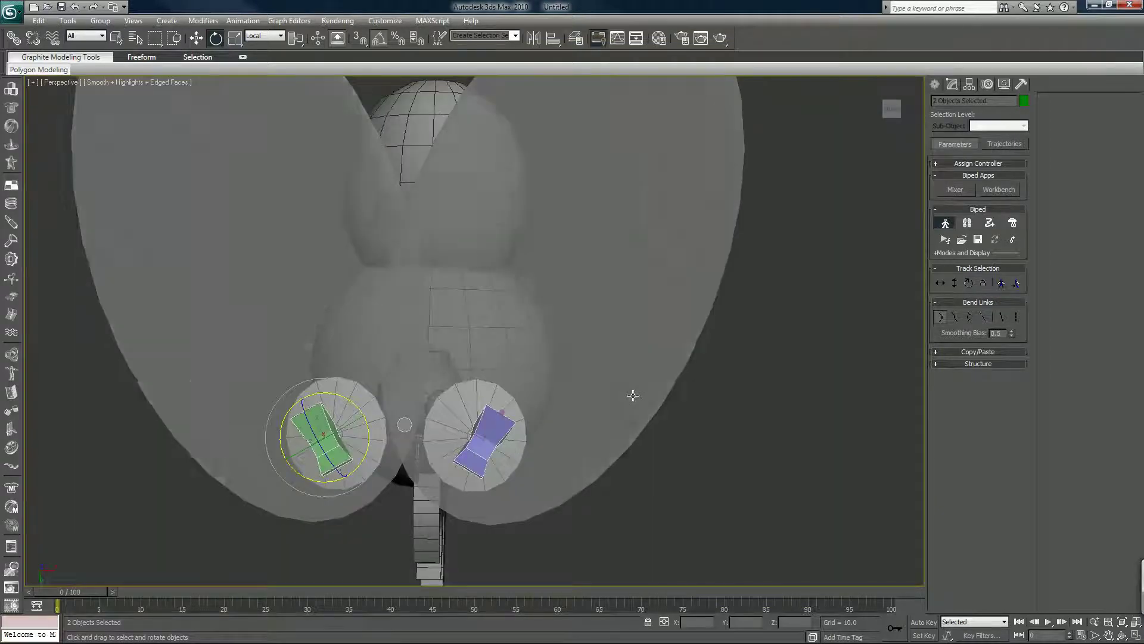
middle_click_drag(590, 373, 600, 393)
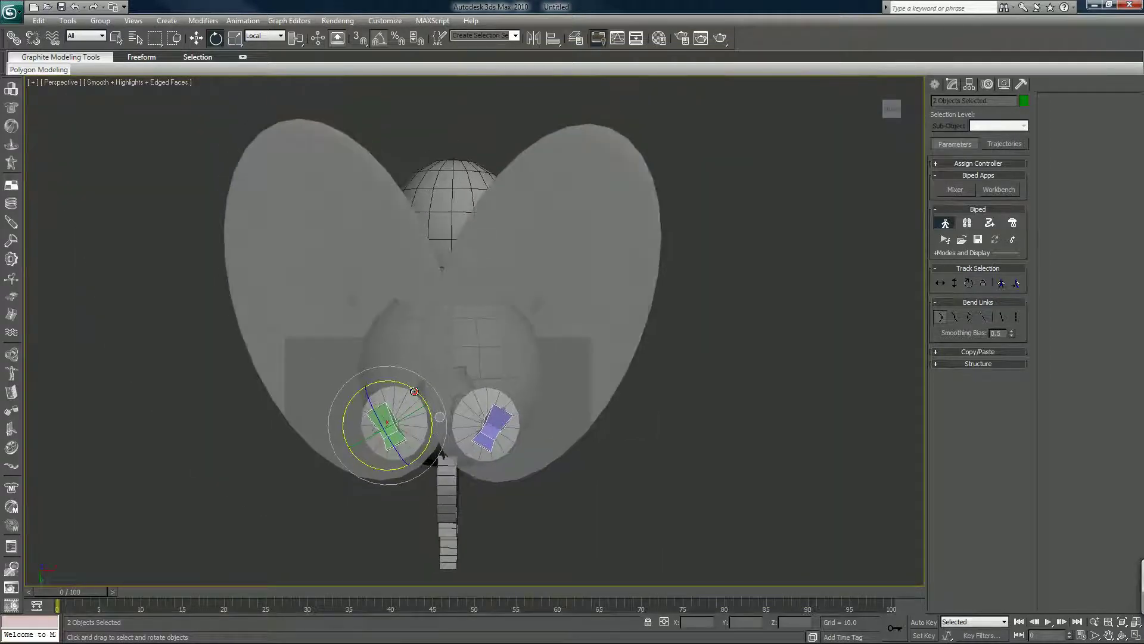
left_click_drag(415, 391, 411, 386)
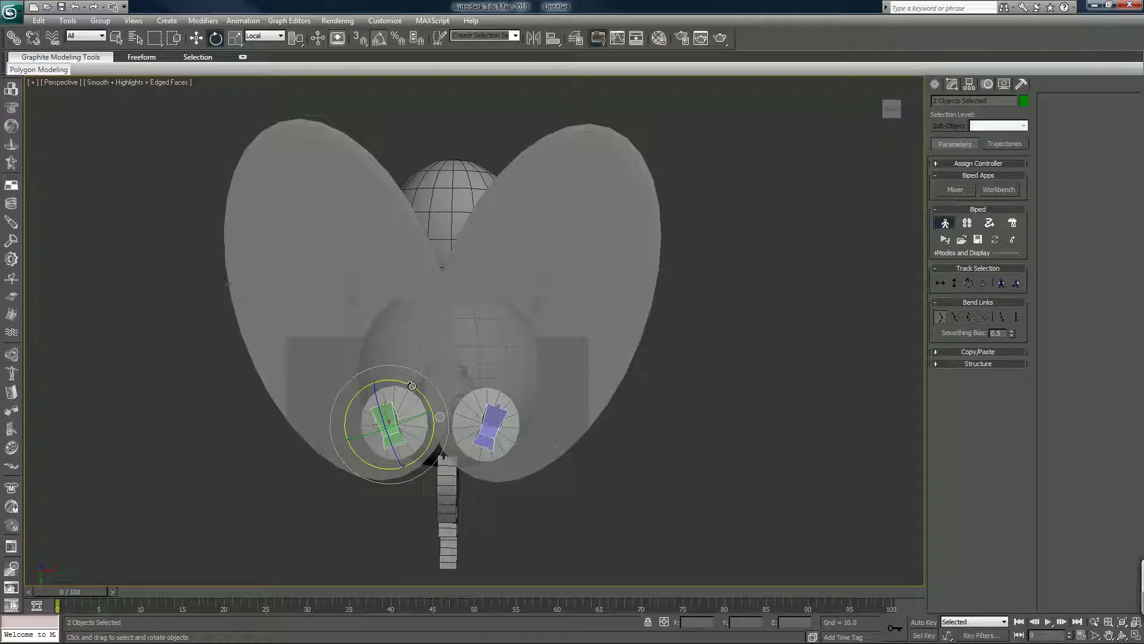
Scale both feet to about 338% in length and about 307% in width to fill the model's shoes
key("r")
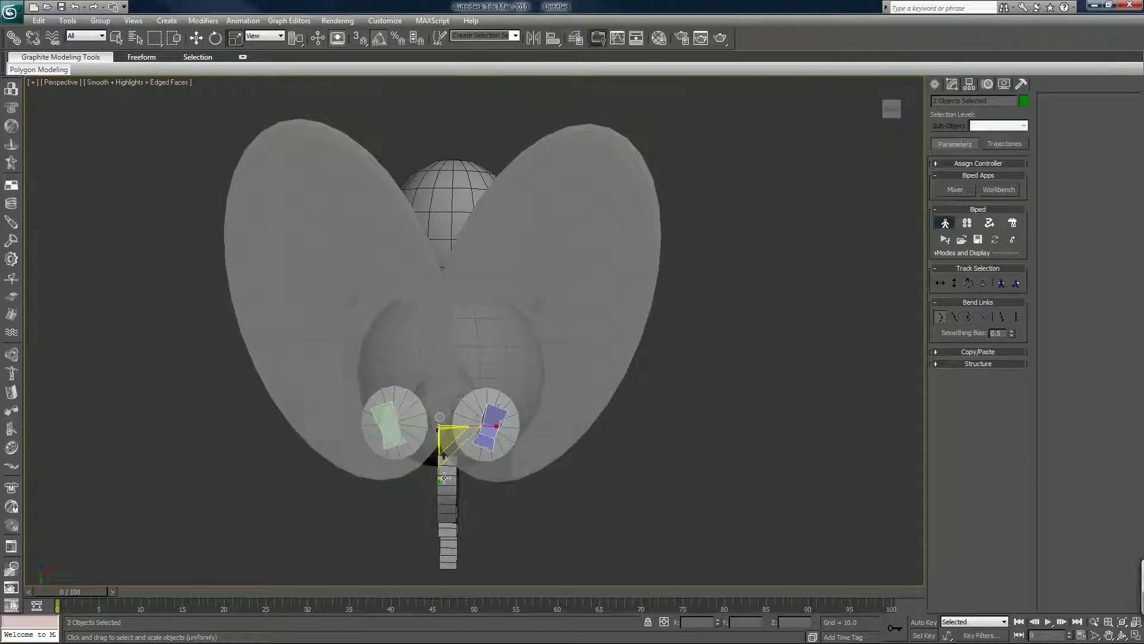
left_click_drag(438, 456, 437, 585)
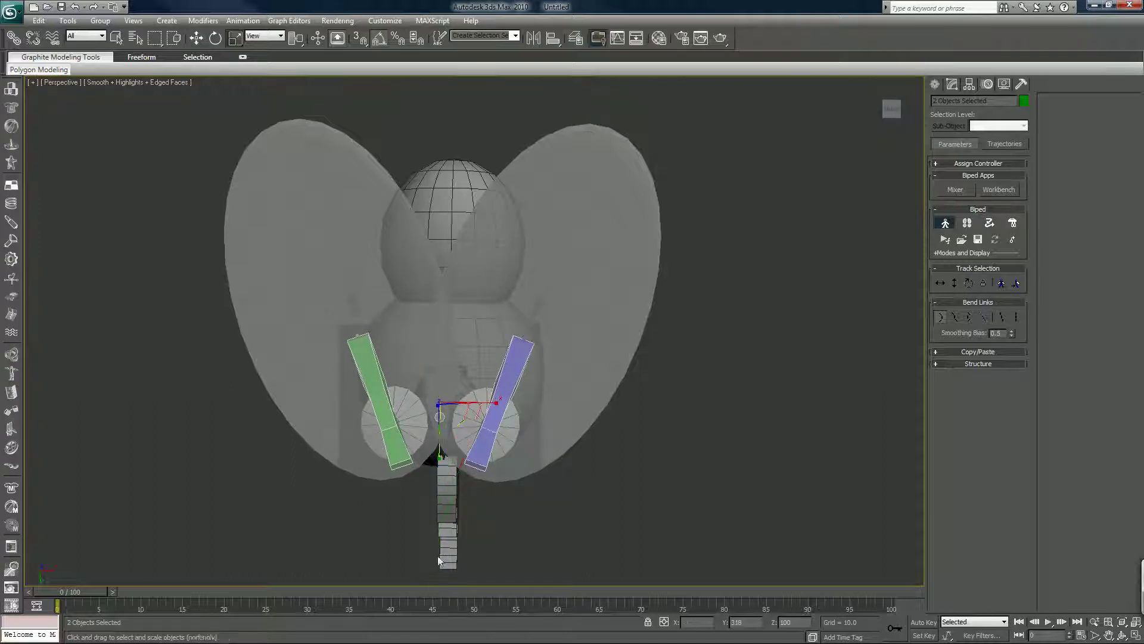
left_click_drag(493, 403, 508, 404)
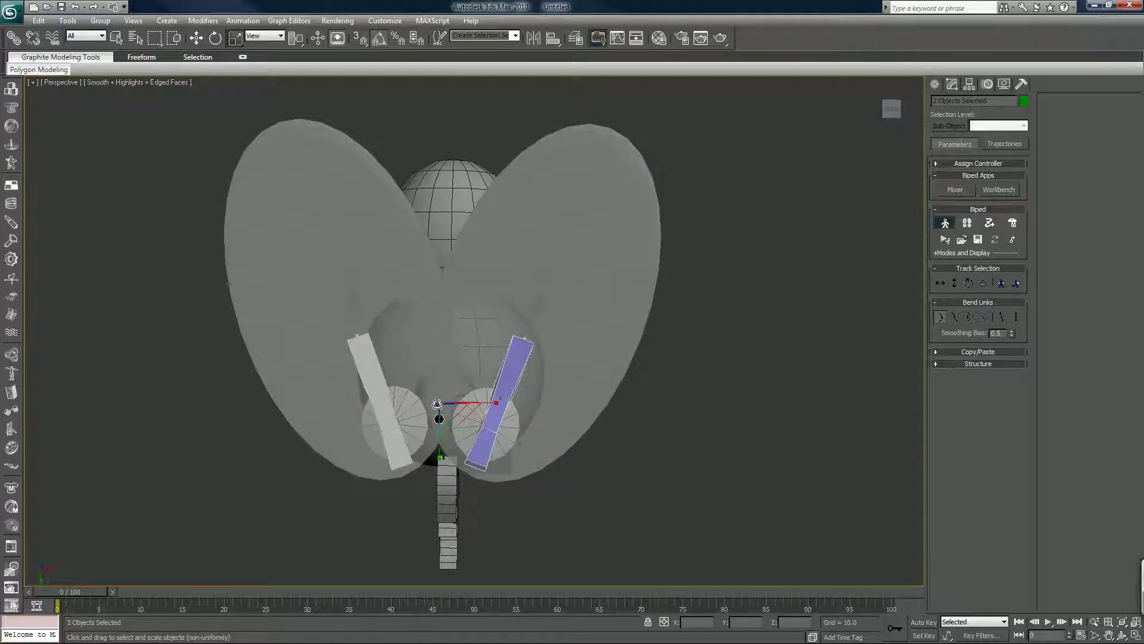
left_click_drag(437, 403, 433, 412)
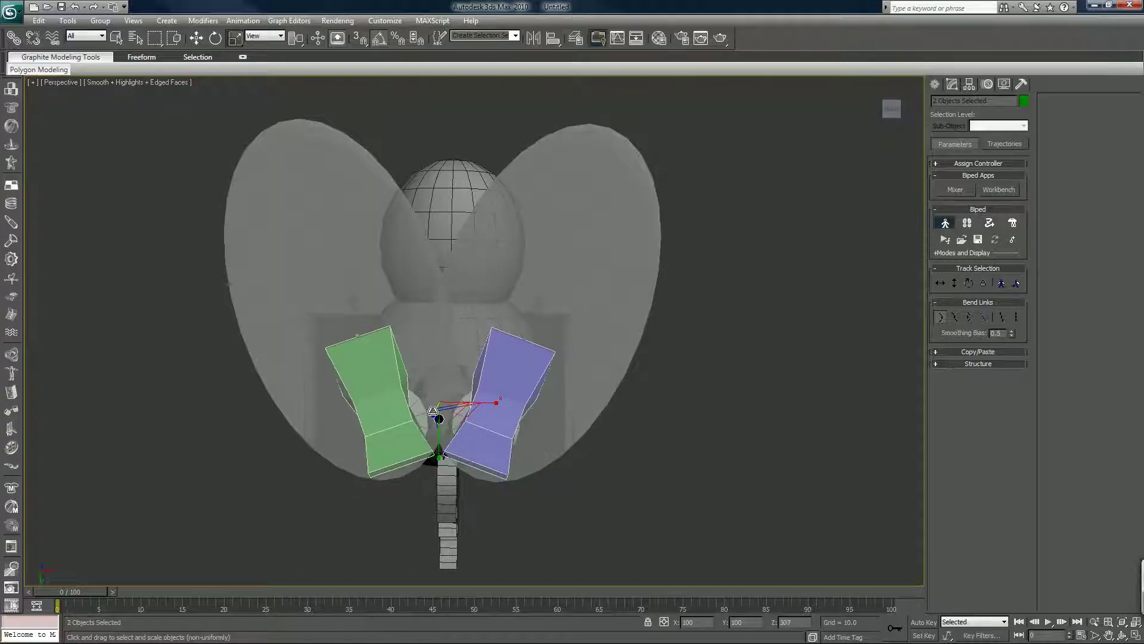
middle_click_drag(584, 387, 432, 514, "alt")
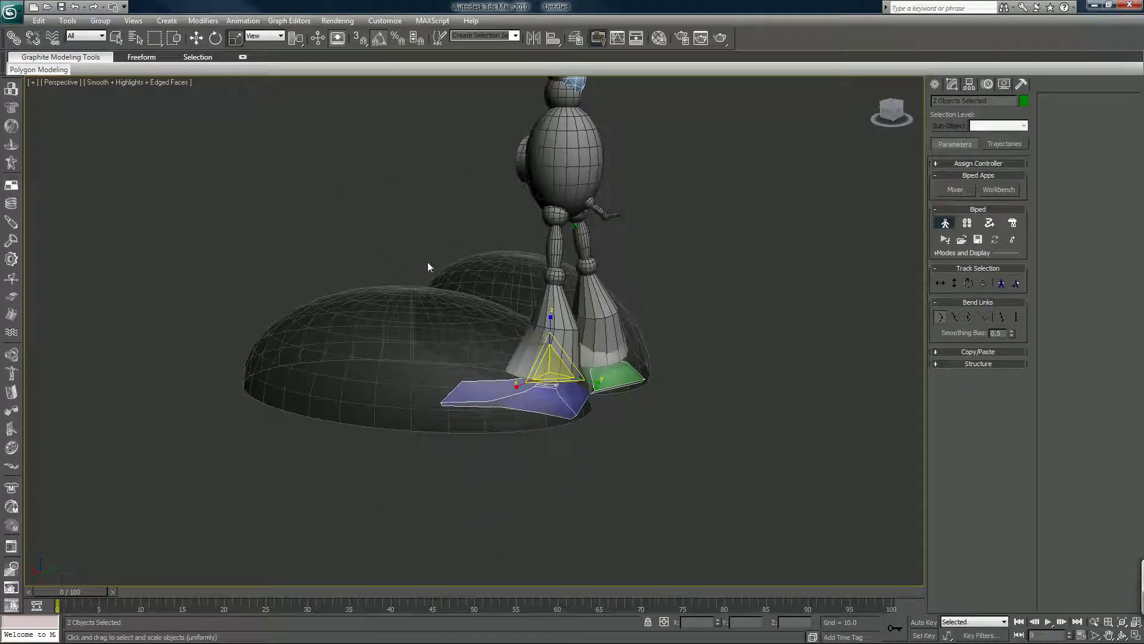
Select both shoes, make them opaque again and restore the four-view layout
left_click_drag(448, 302, 449, 303)
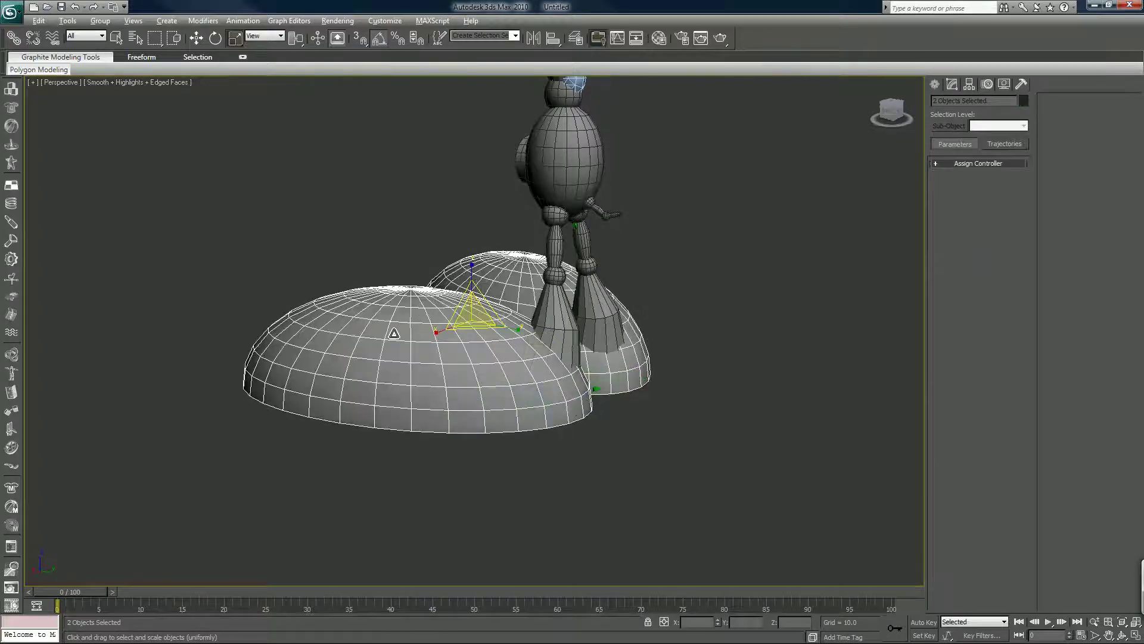
middle_click_drag(394, 333, 534, 319, "alt")
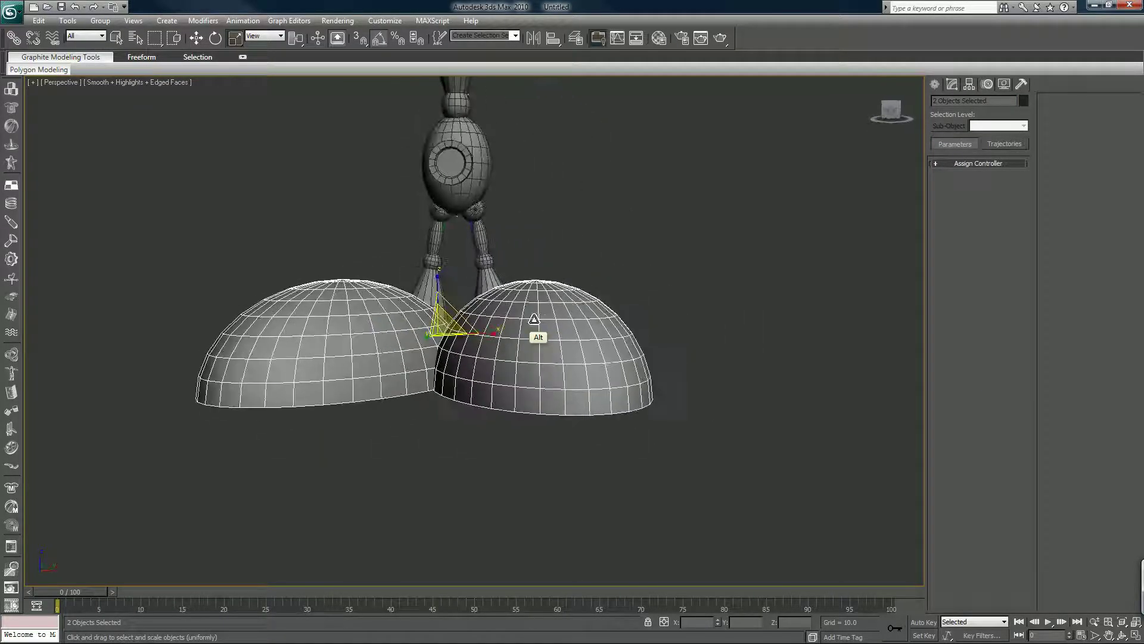
key("alt+w")
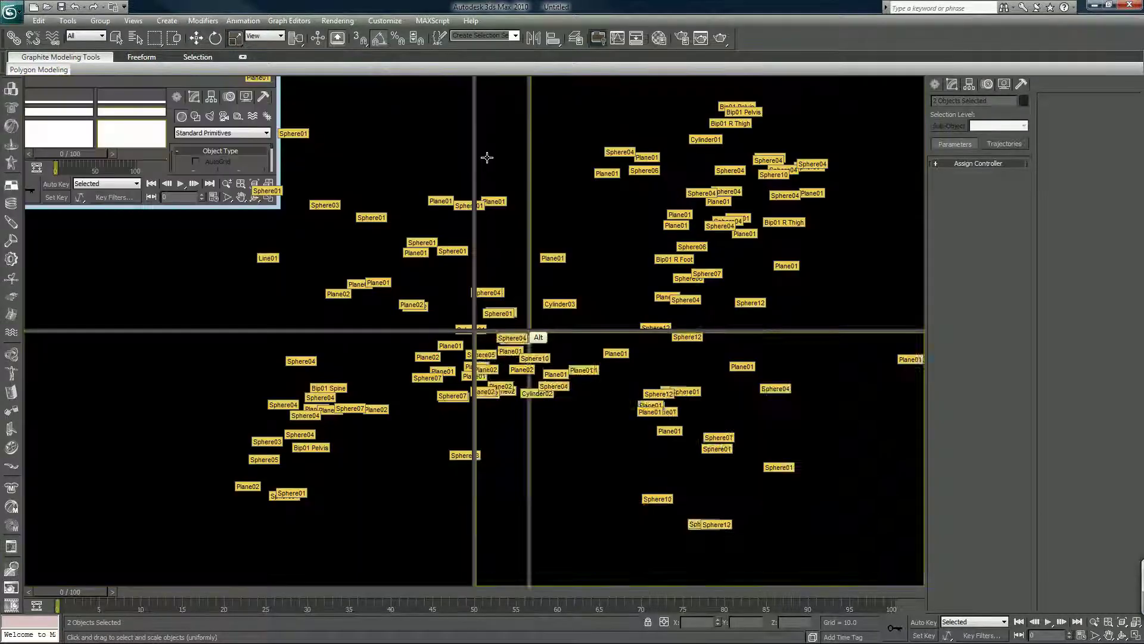
Select the biped's spine in the Front view and scale it longer to reach the top of the model's torso
middle_click_drag(648, 233, 642, 254)
middle_click_drag(684, 113, 664, 221)
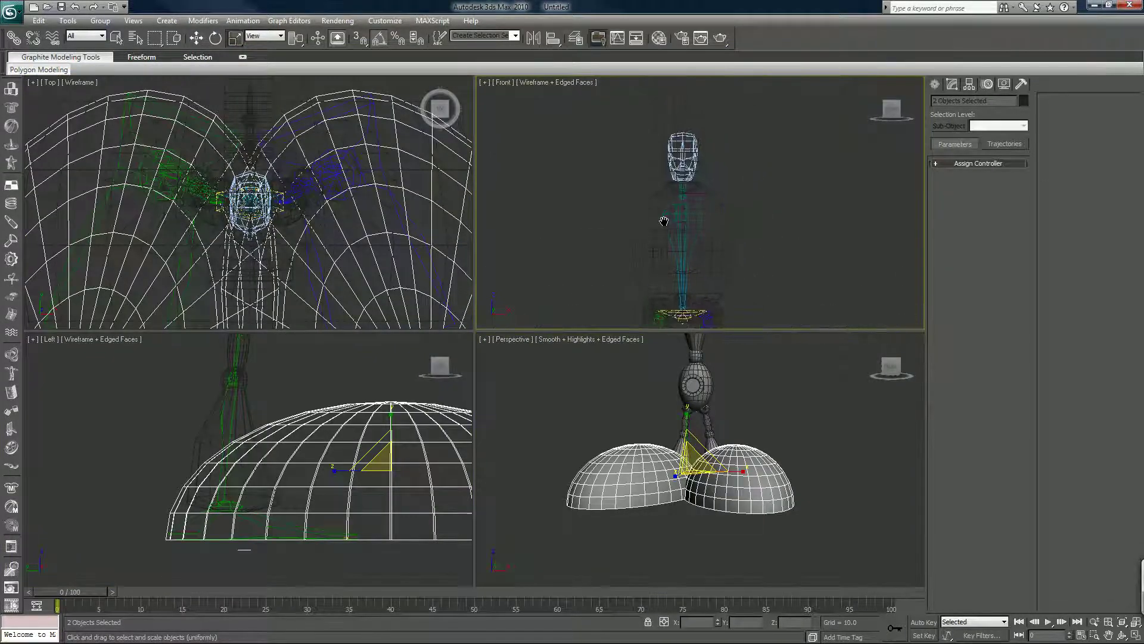
scroll(664, 221, "up", 2)
left_click(656, 224)
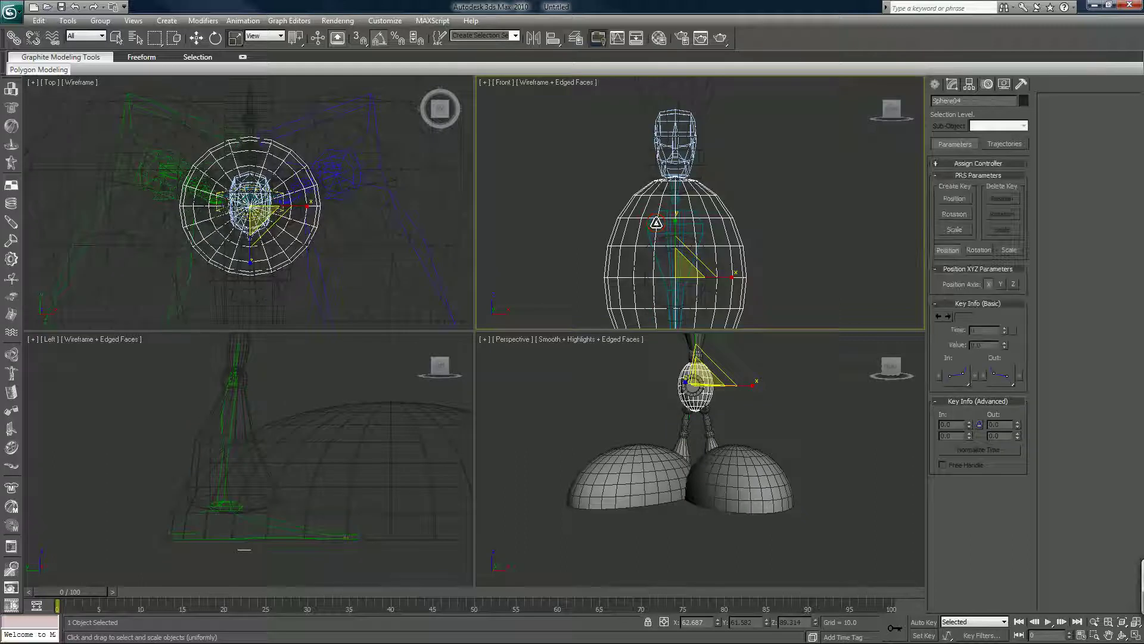
middle_click_drag(673, 255, 681, 202)
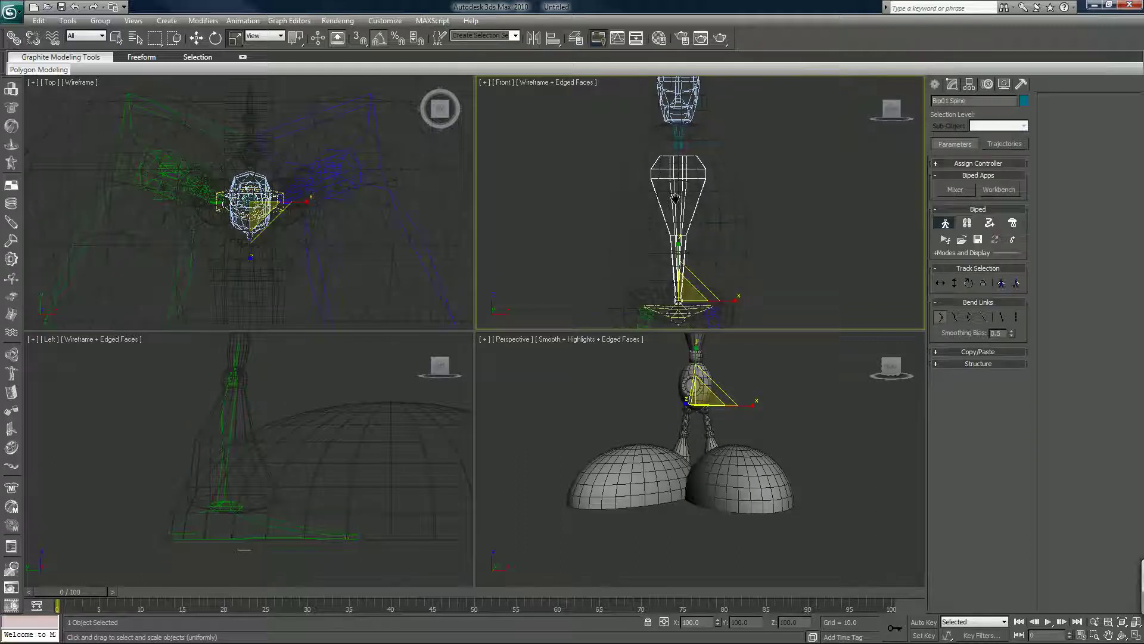
scroll(681, 203, "down", 3)
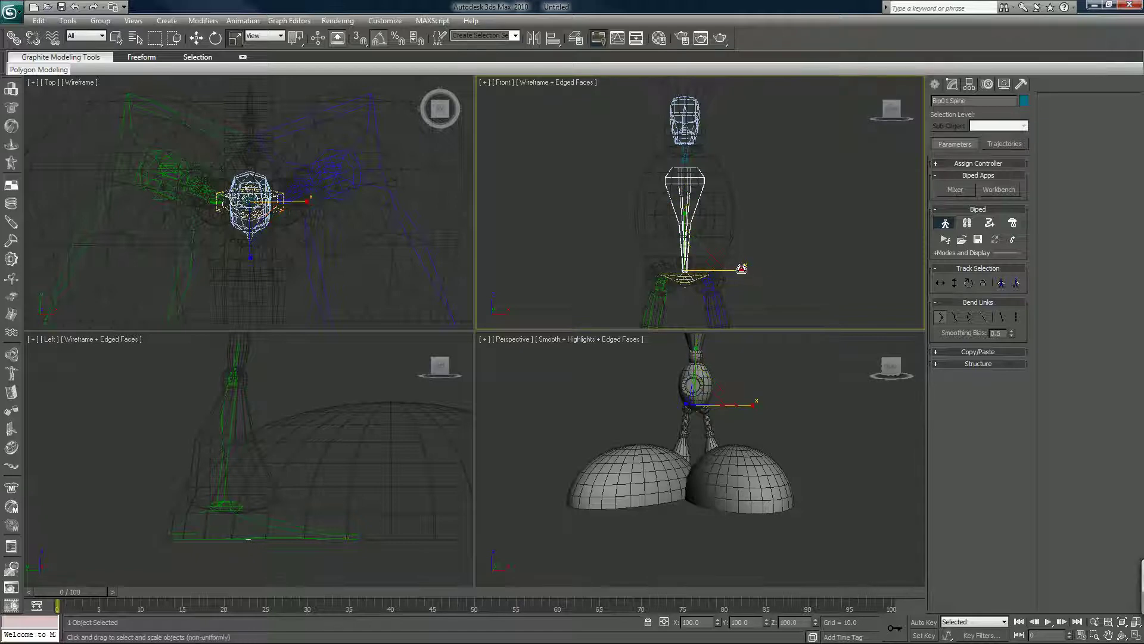
left_click_drag(750, 271, 750, 271)
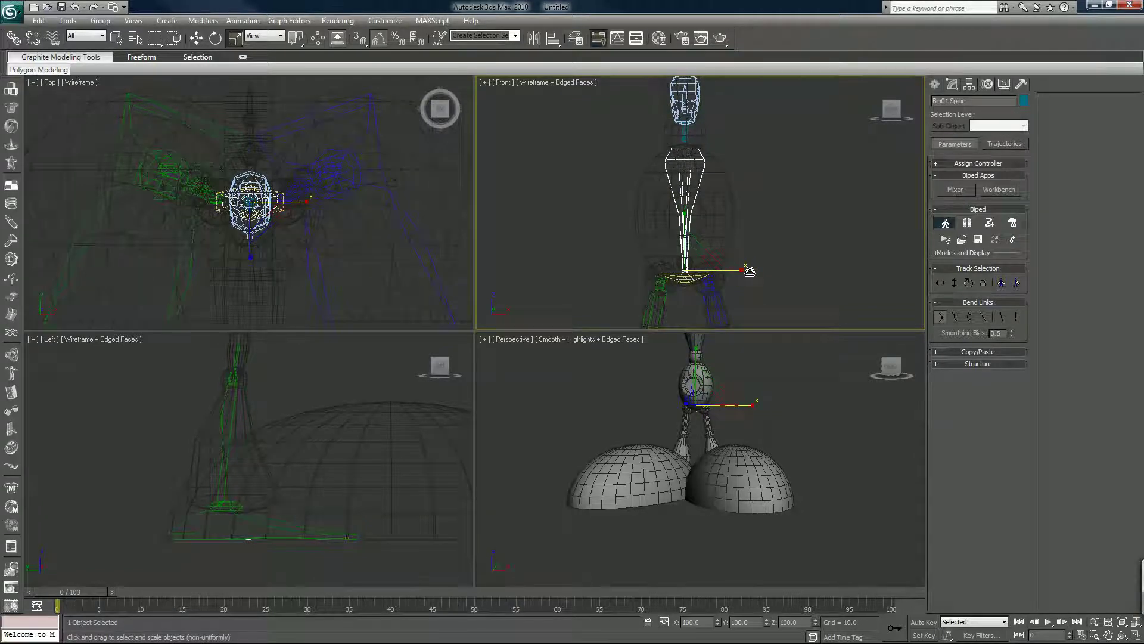
Select the biped's neck in the Left view and lengthen it along the model's neck
scroll(288, 439, "down", 2)
middle_click_drag(284, 427, 266, 537)
middle_click_drag(244, 418, 247, 486)
scroll(248, 487, "up", 2)
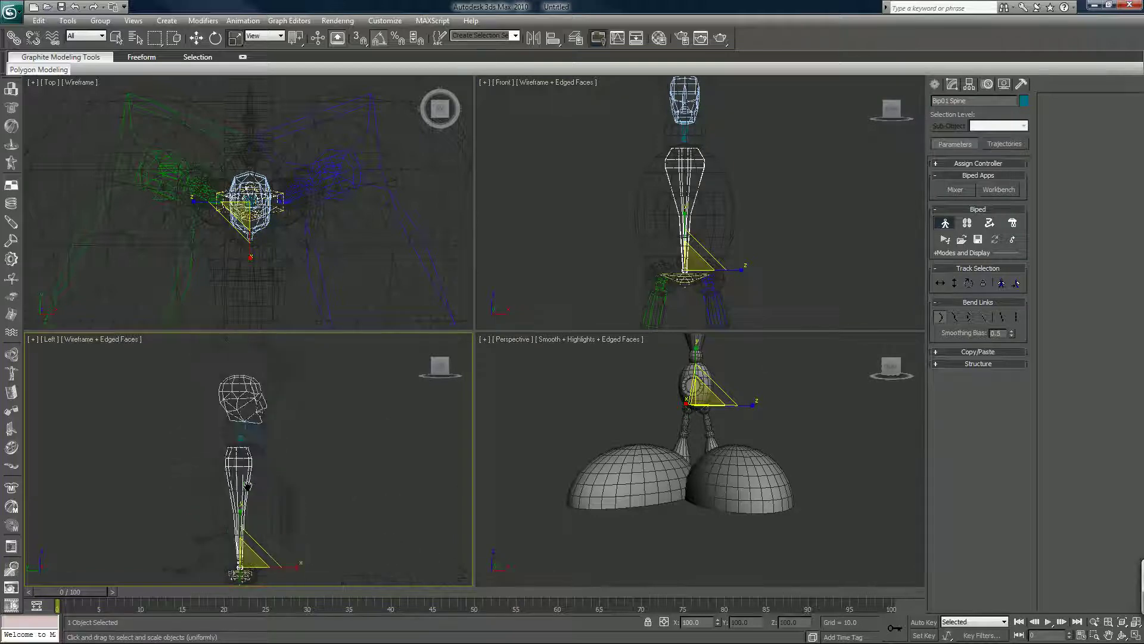
left_click(242, 437)
left_click(242, 437)
left_click(242, 437)
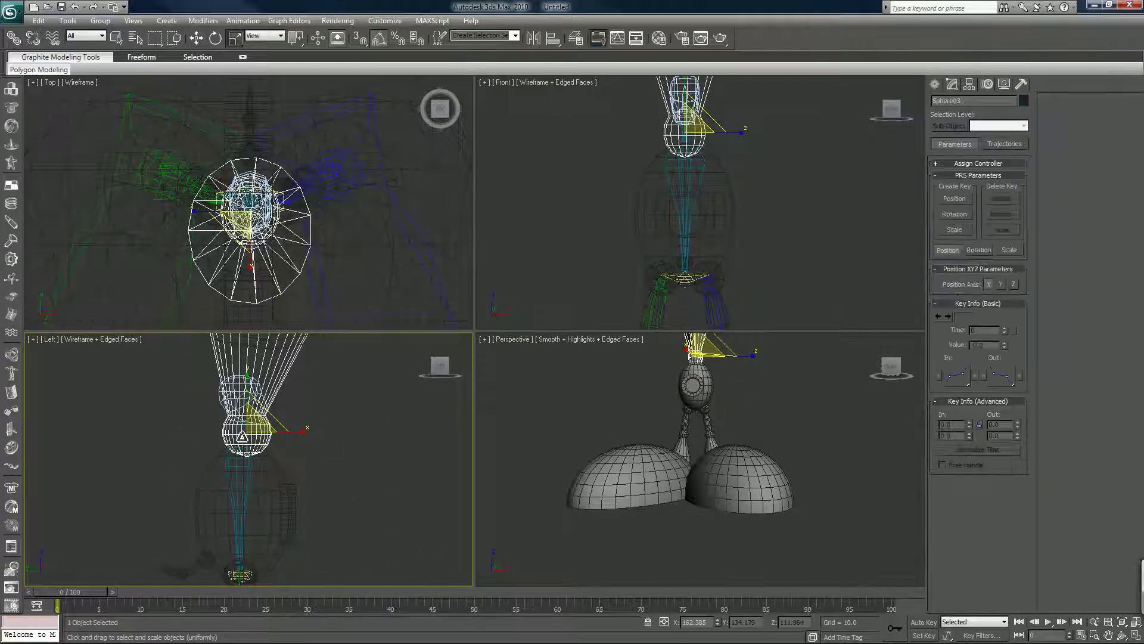
key("Delete")
left_click(242, 437)
left_click_drag(242, 436, 264, 247)
Enlarge the neck up to the base of the model's head and tilt it slightly forward in the Left view
middle_click_drag(238, 438, 238, 554)
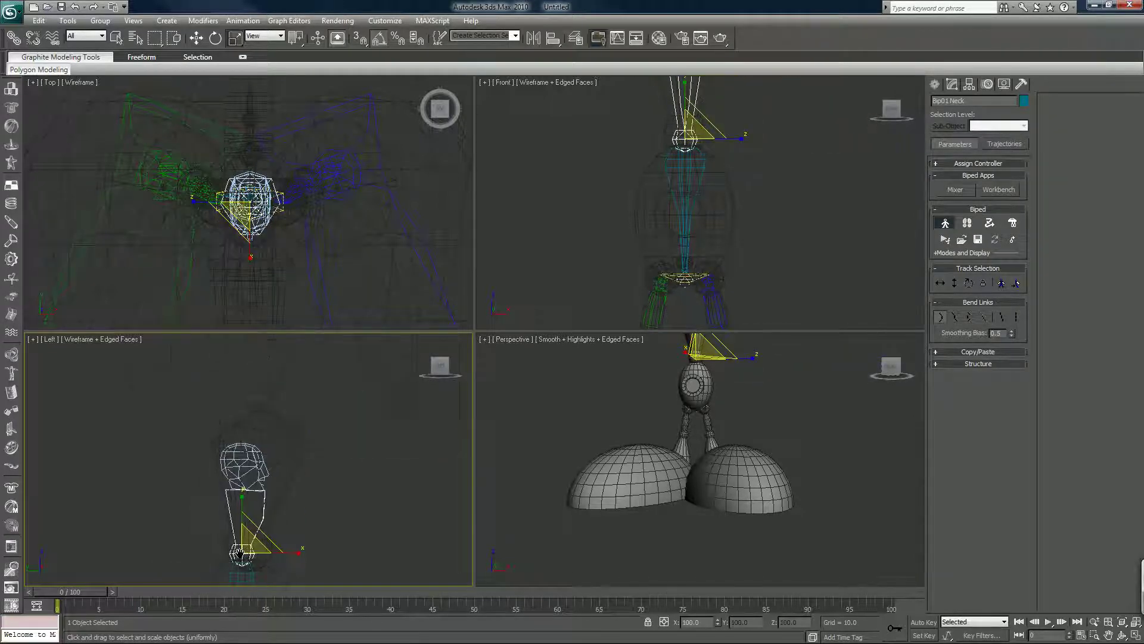
left_click_drag(247, 540, 254, 486)
right_click(254, 485)
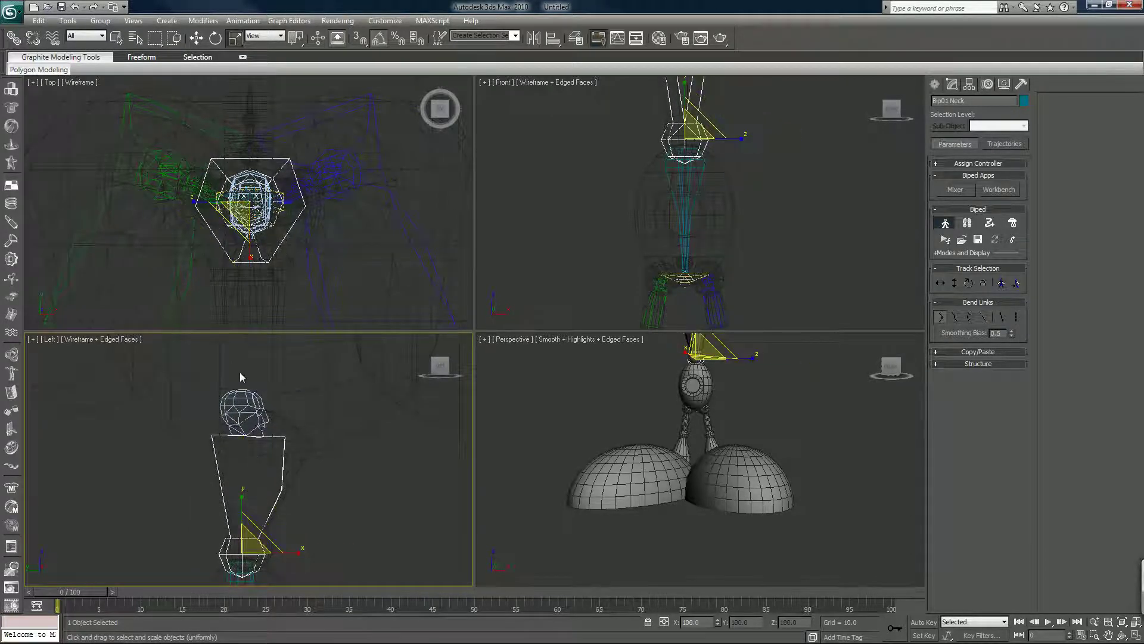
left_click(216, 37)
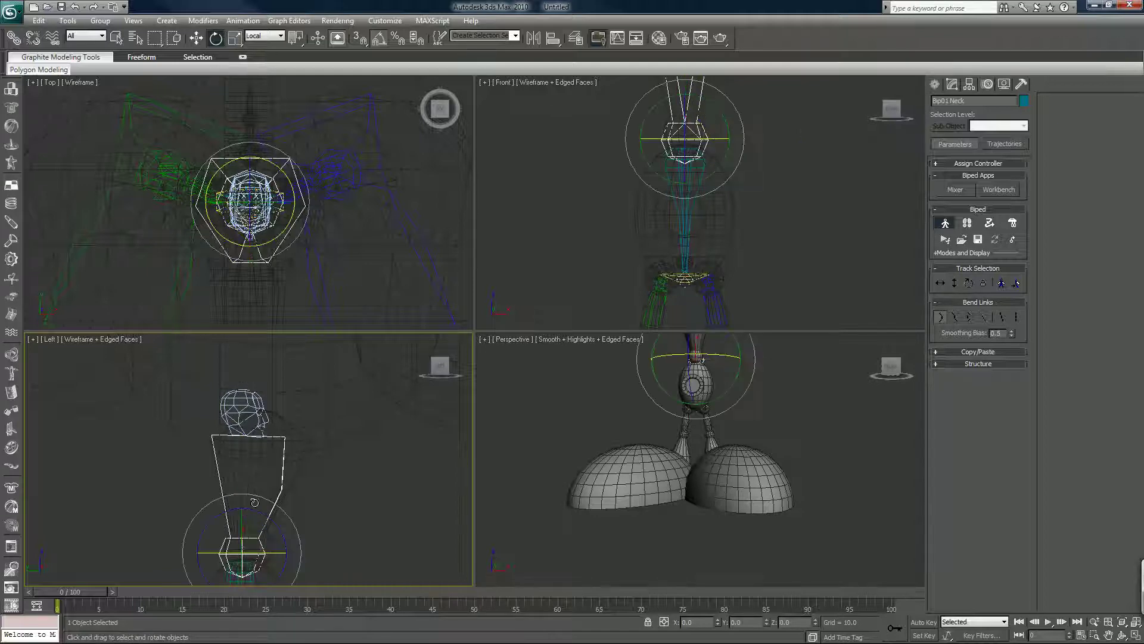
left_click_drag(257, 508, 258, 496)
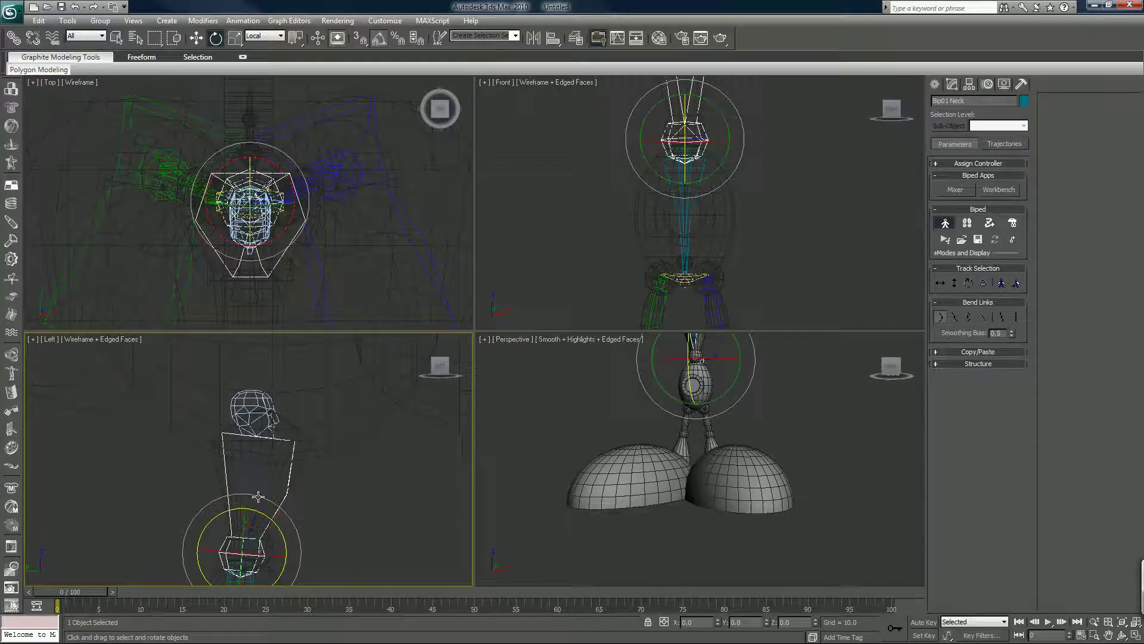
Select the biped's head and scale it up uniformly to fill most of the model's round head
left_click(253, 407)
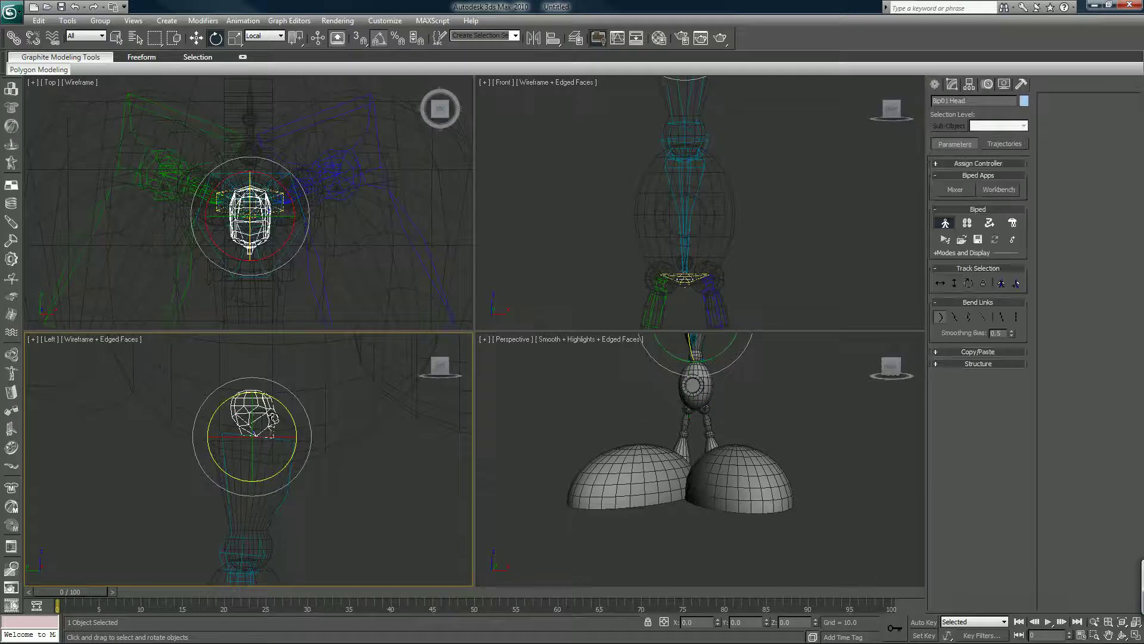
key("r")
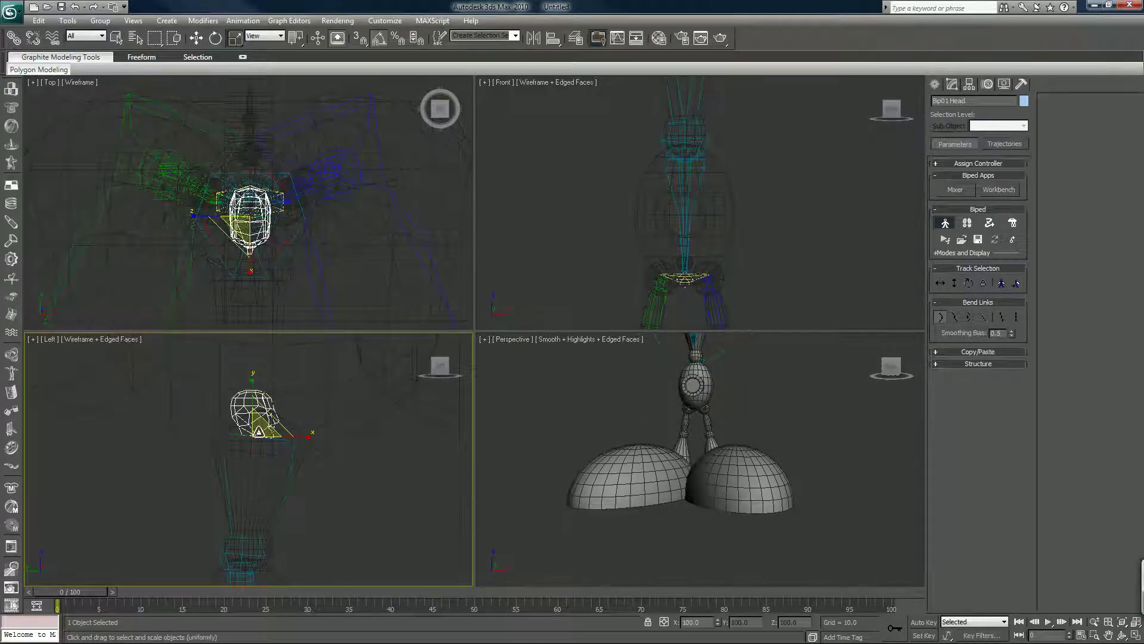
left_click_drag(269, 425, 258, 332)
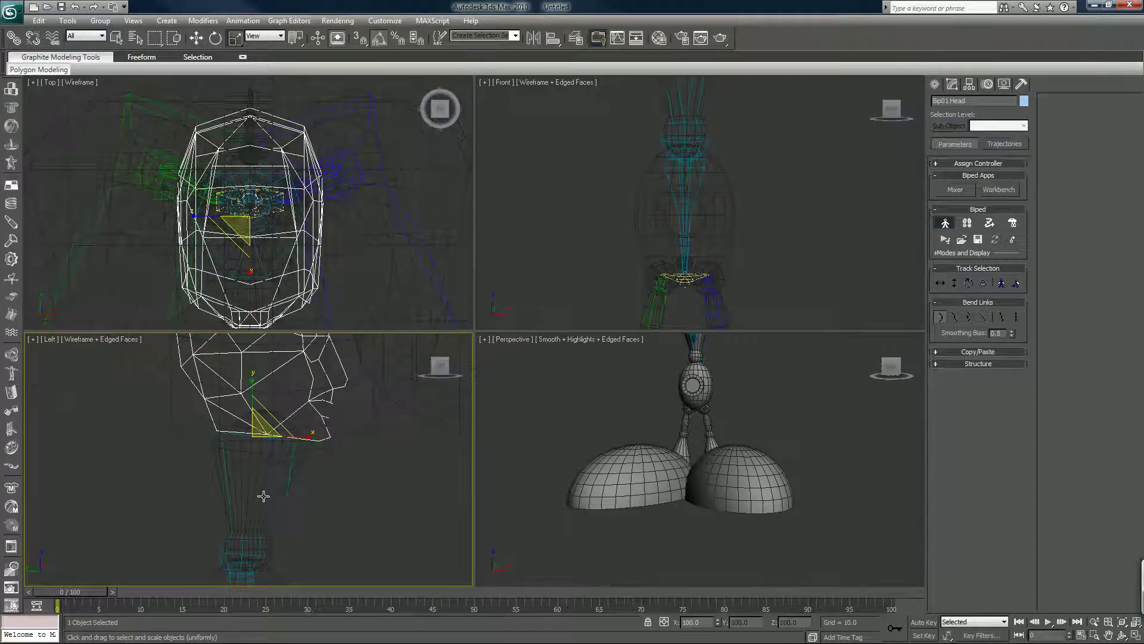
scroll(264, 496, "down", 5)
middle_click_drag(259, 488, 245, 503)
left_click_drag(244, 475, 378, 439)
scroll(690, 408, "down", 5)
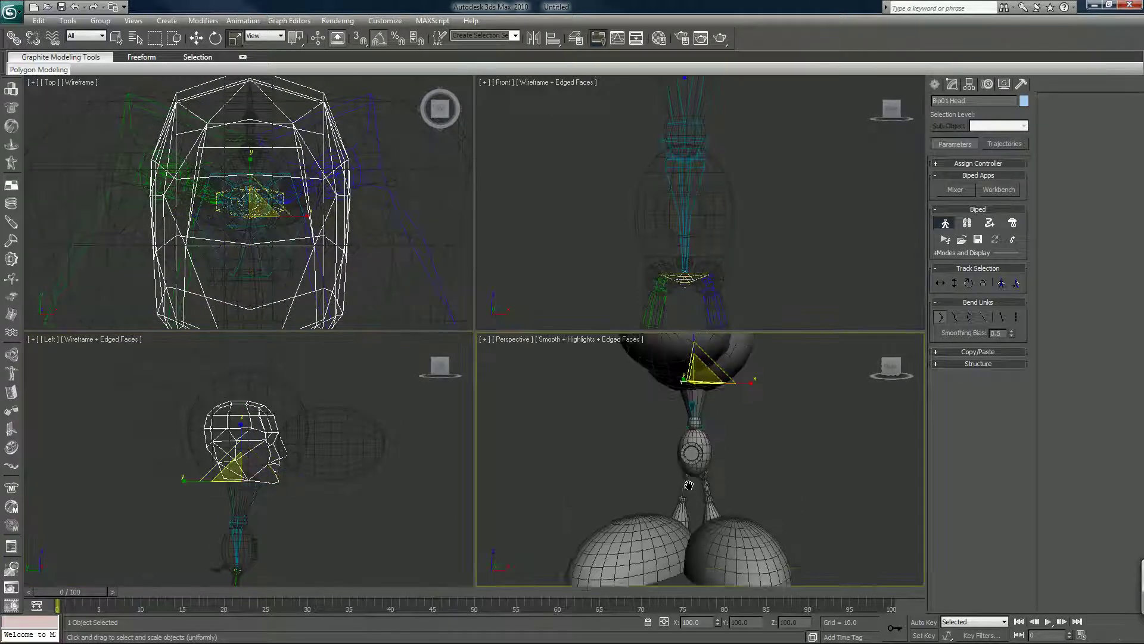
middle_click_drag(681, 393, 620, 435)
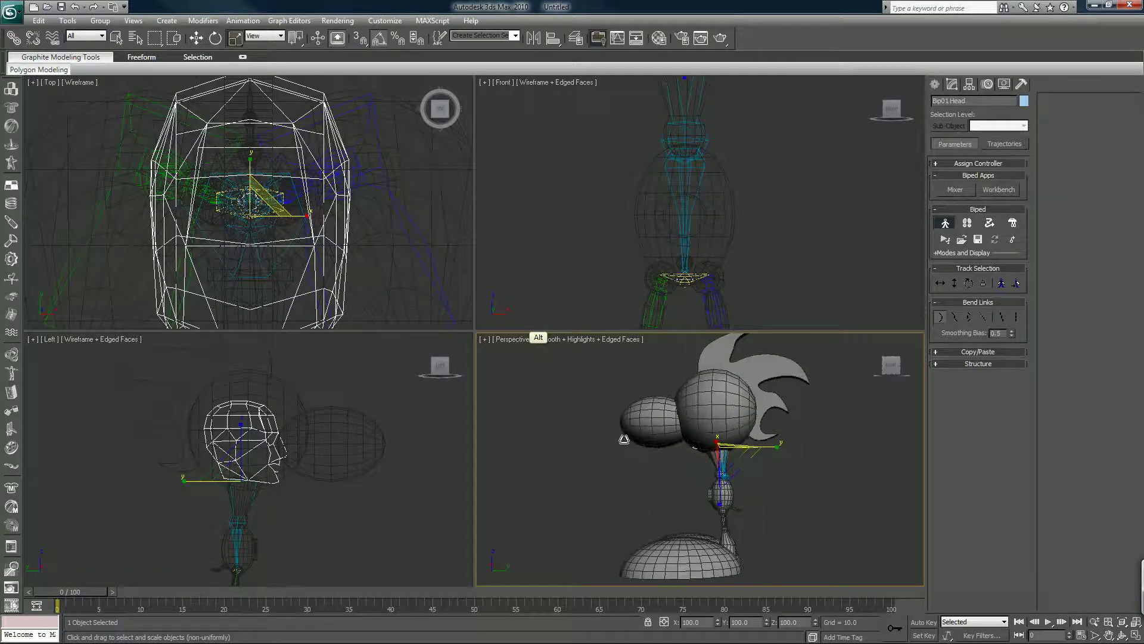
key("ctrl+z")
middle_click_drag(655, 183, 653, 253)
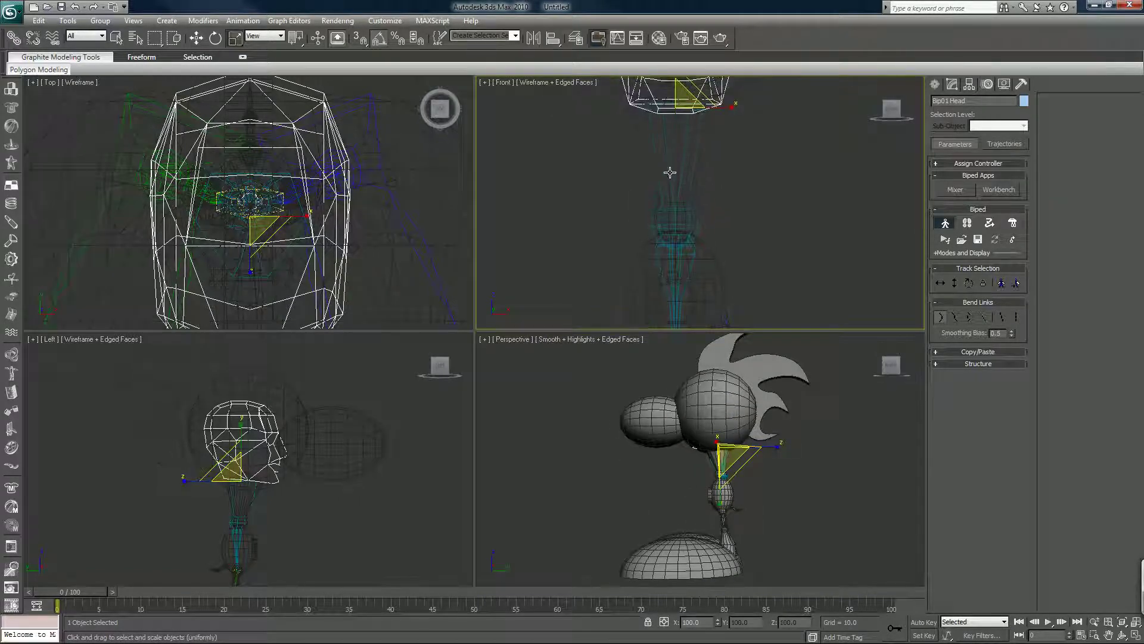
Select the biped's neck in the Front view and adjust its width and length to the model's neck
left_click(665, 145)
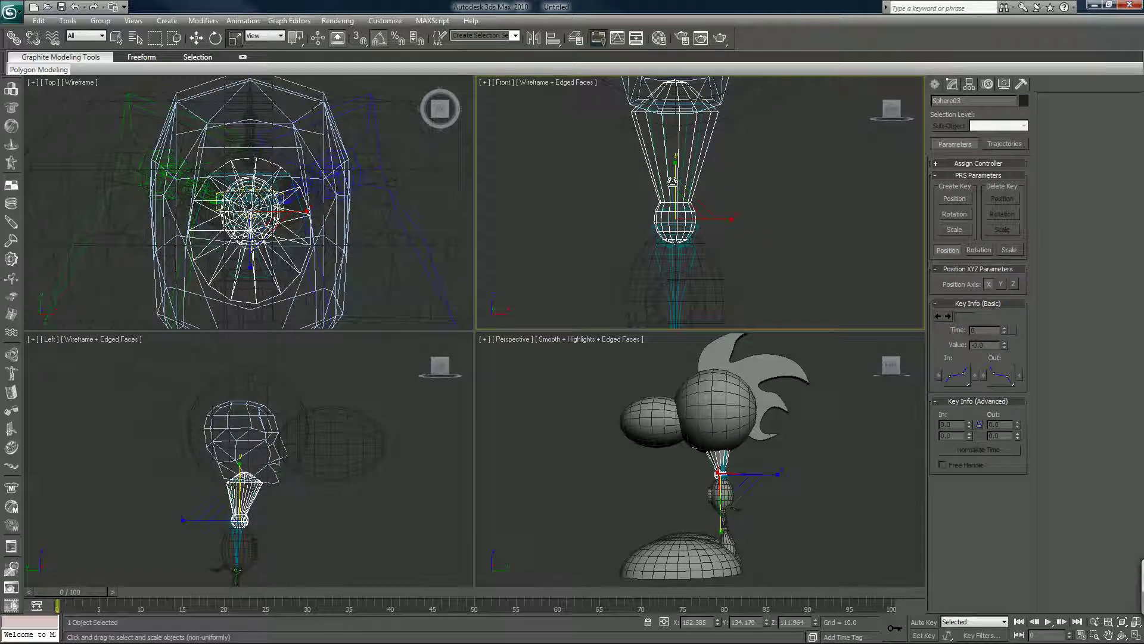
left_click(667, 176)
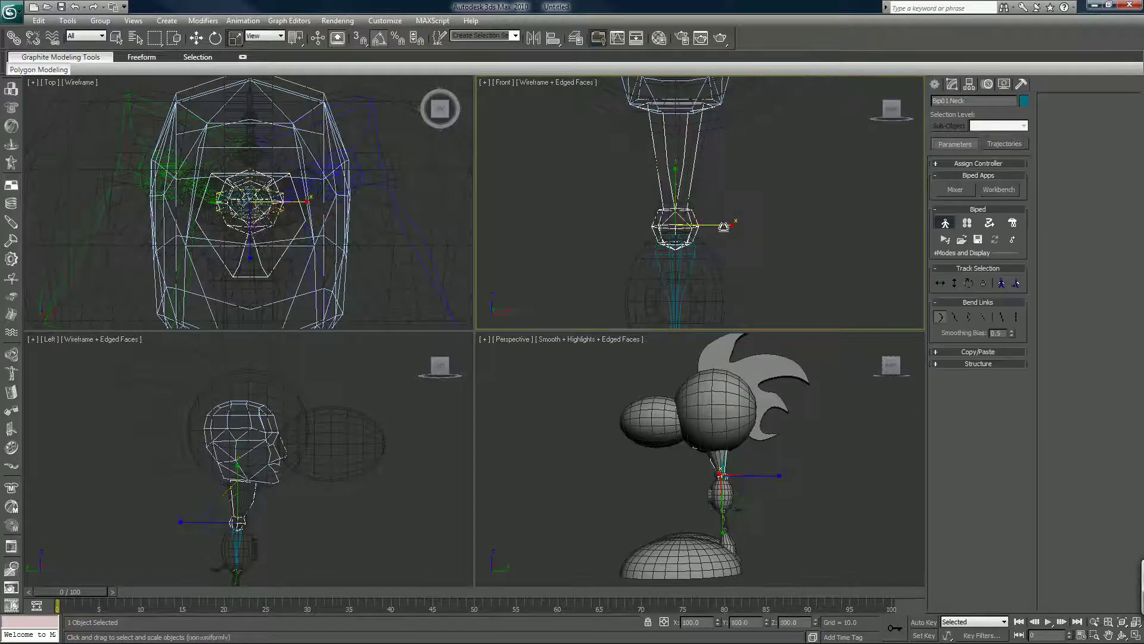
left_click_drag(724, 227, 715, 225)
right_click(714, 226)
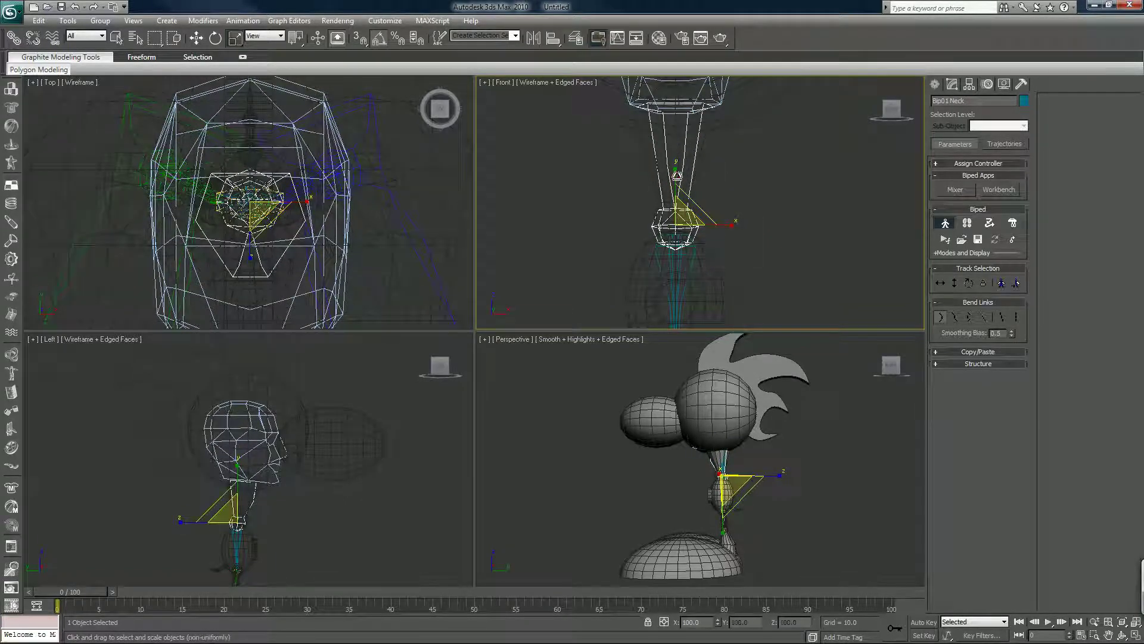
left_click_drag(673, 176, 668, 217)
Adjust the biped neck's scale in the Left view to follow the model's neck in profile
right_click(358, 478)
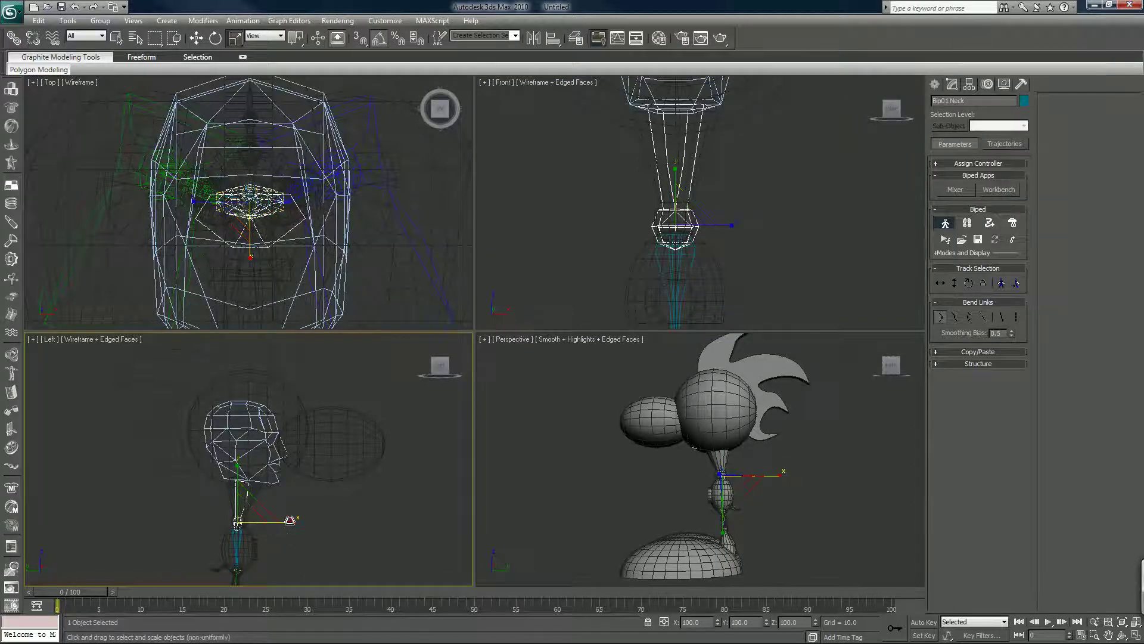
key("r")
key("r")
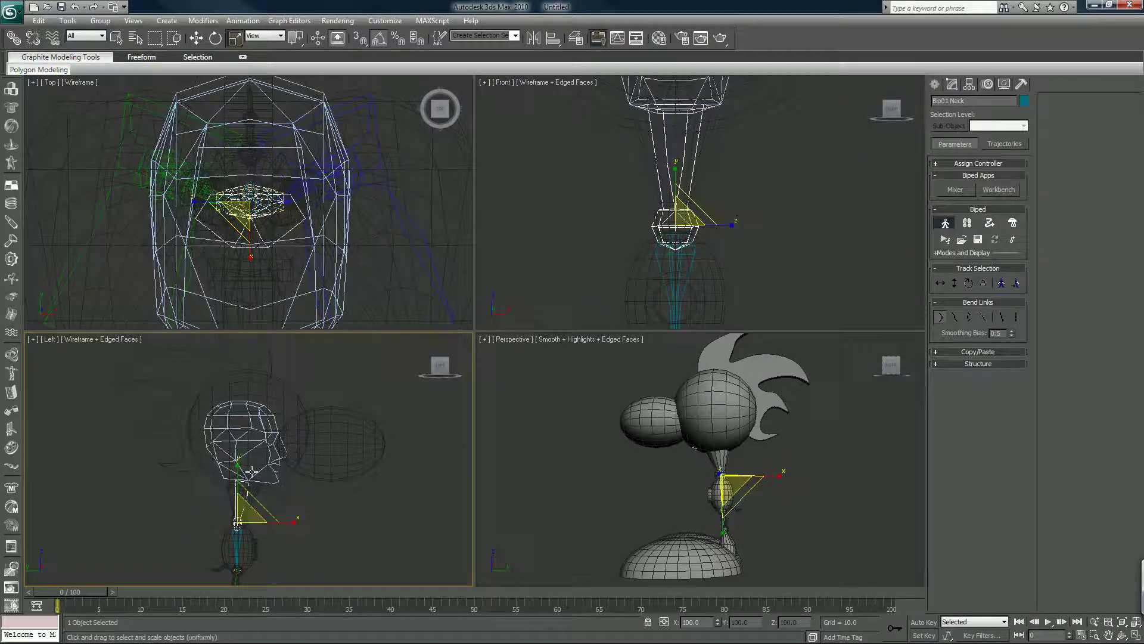
key("r")
left_click_drag(239, 466, 233, 482)
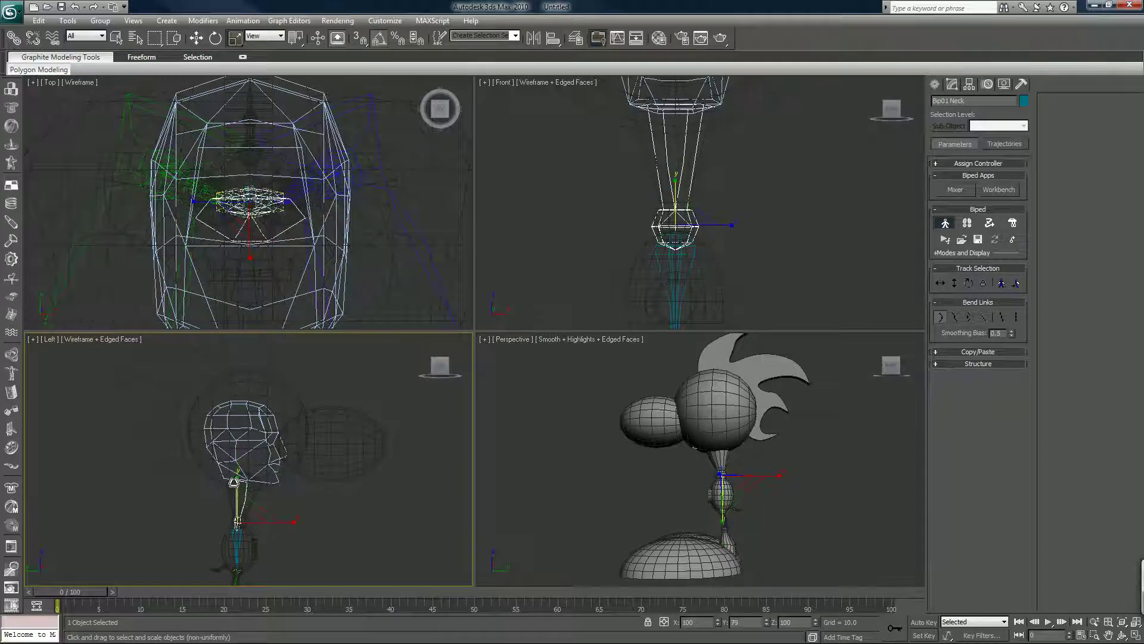
key("r")
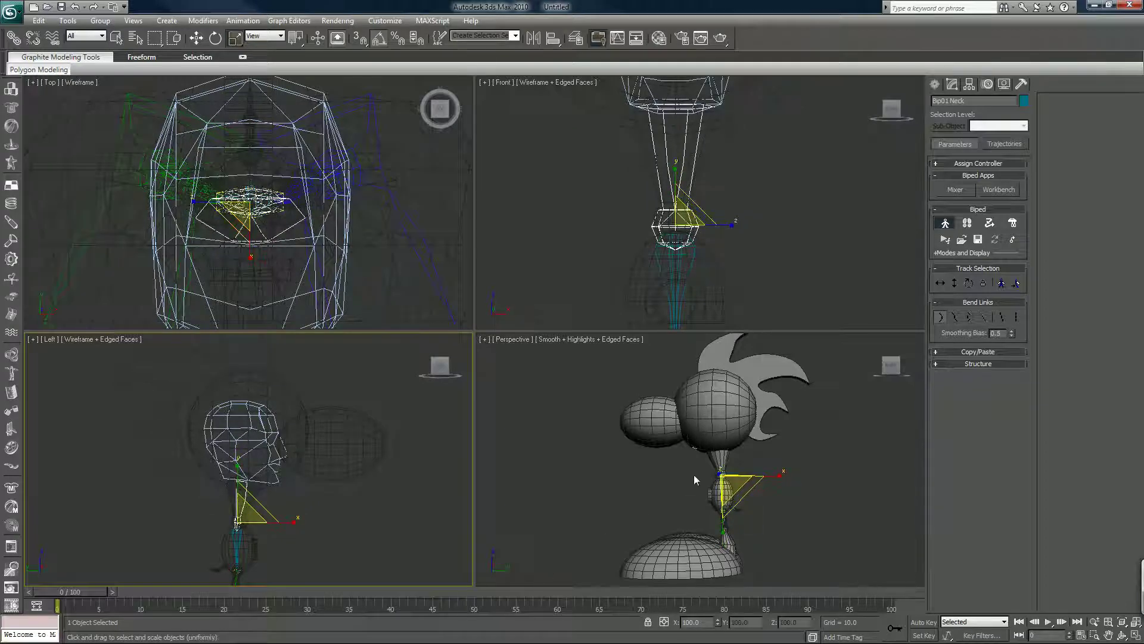
Hide the Basic Geometry layer, inspect the fitted skeleton on its own and clear the selection
mouse_move(694, 474)
middle_mouse_down("alt")
mouse_move(802, 467)
mouse_move(709, 476)
middle_mouse_up("alt")
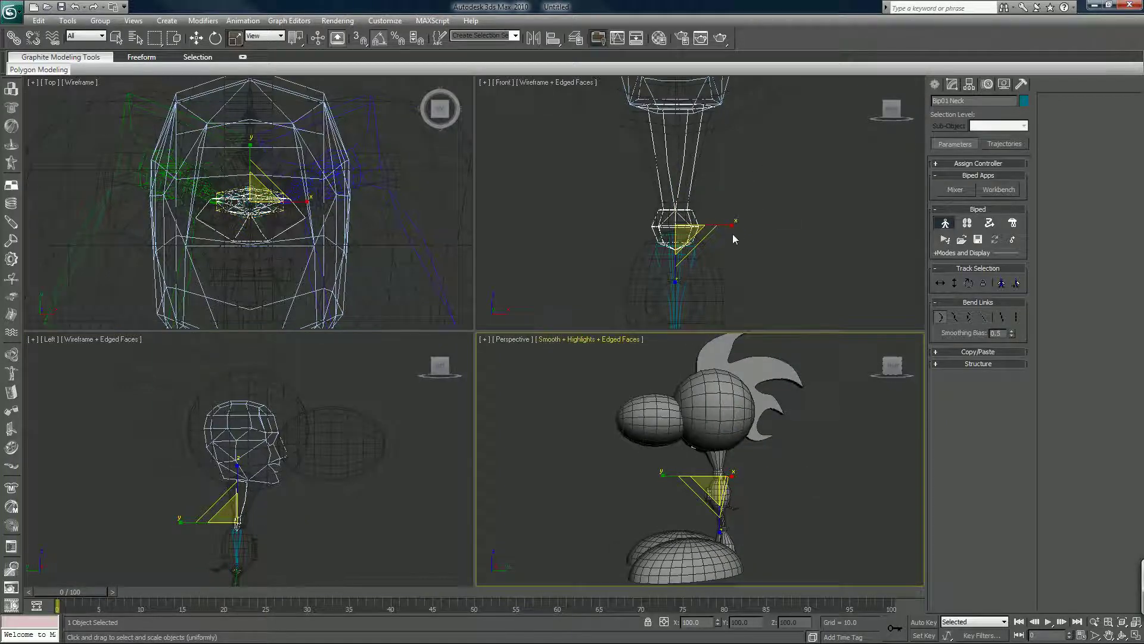
scroll(731, 235, "down", 5)
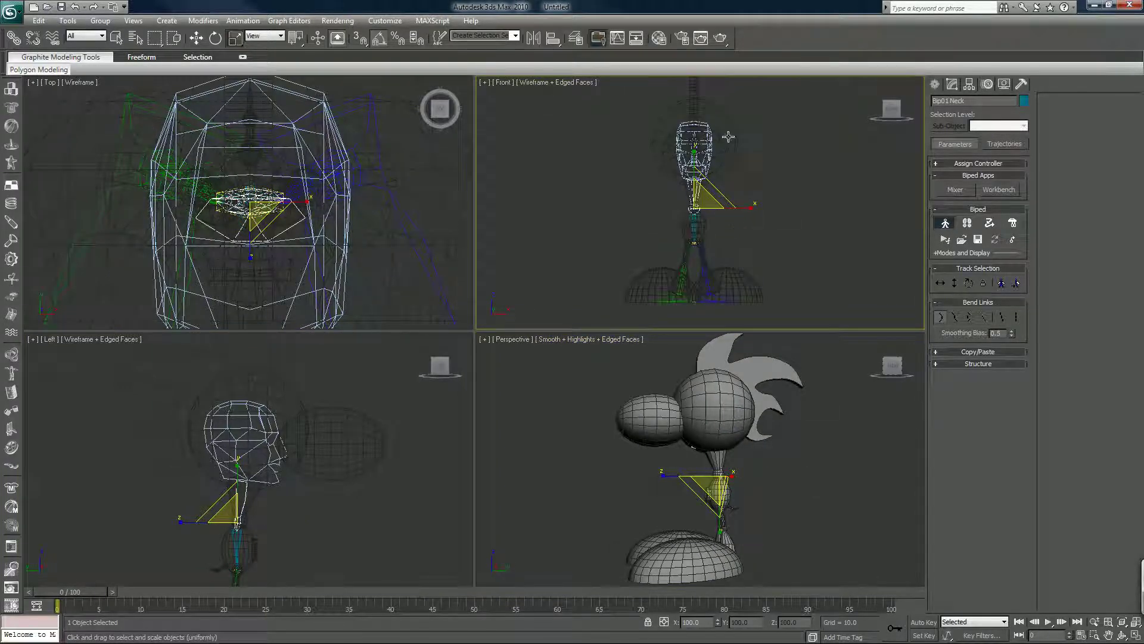
left_click(576, 38)
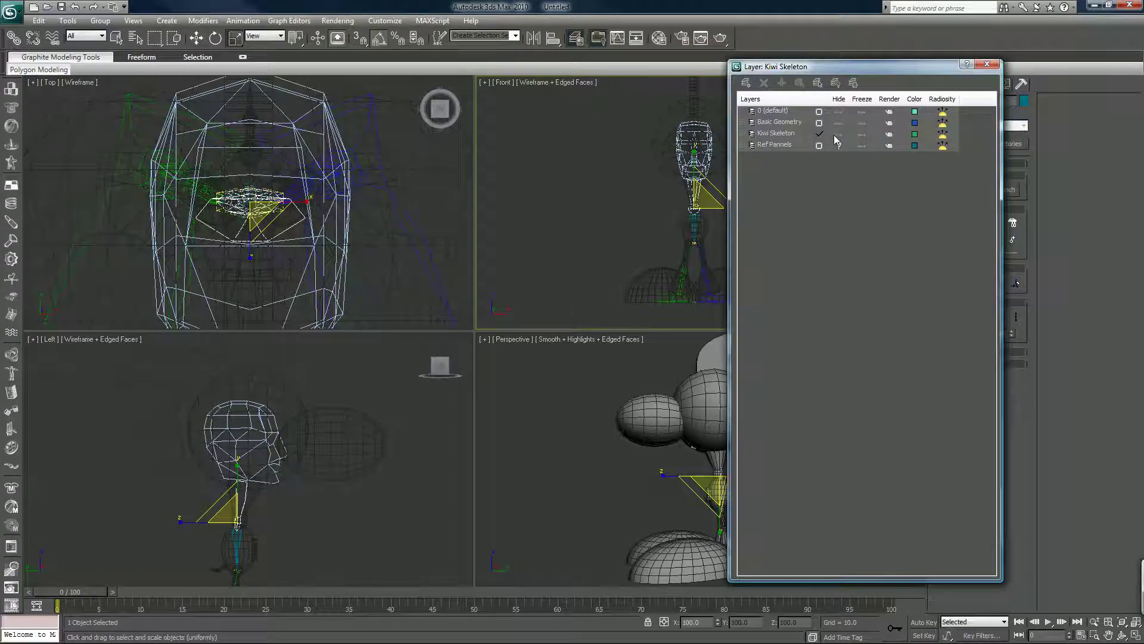
left_click(840, 123)
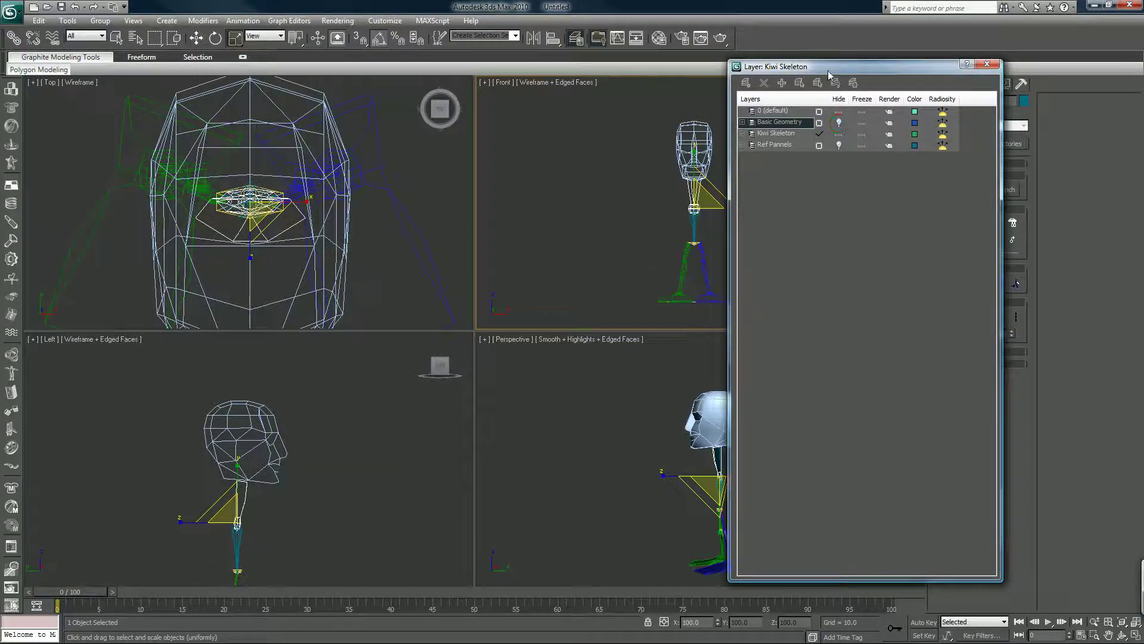
left_click_drag(829, 72, 286, 87)
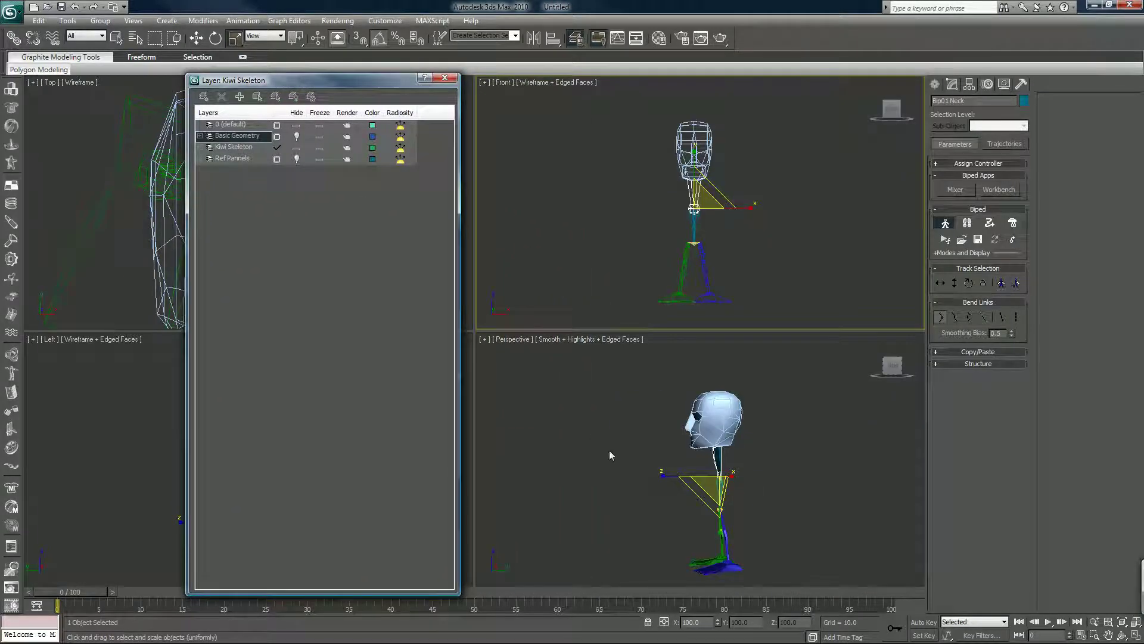
middle_click_drag(609, 449, 698, 458, "alt")
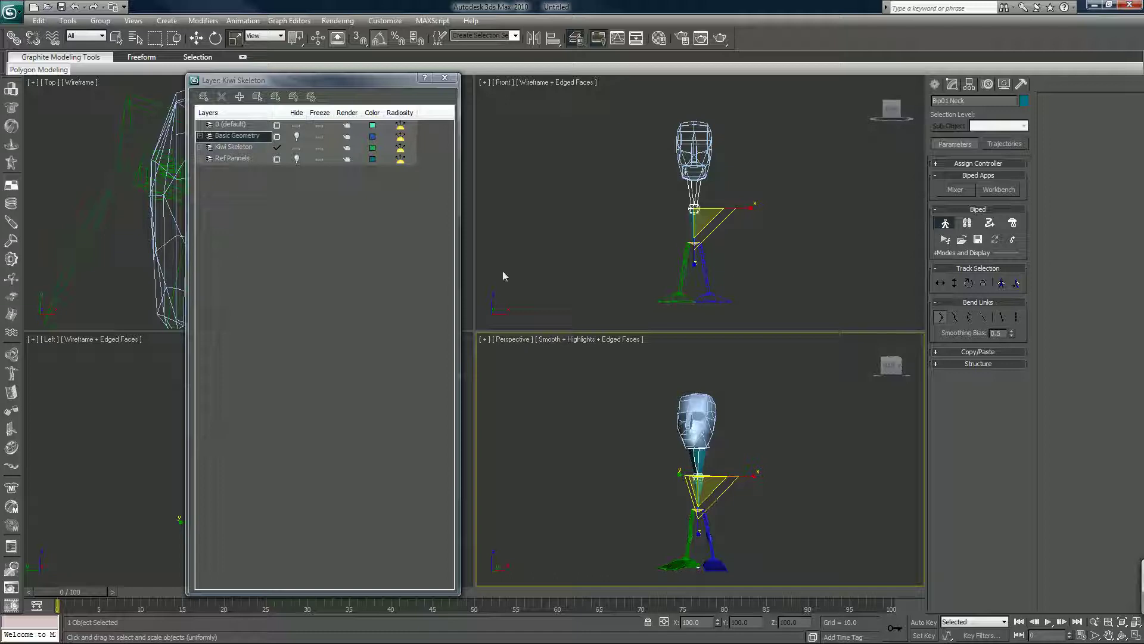
left_click(444, 77)
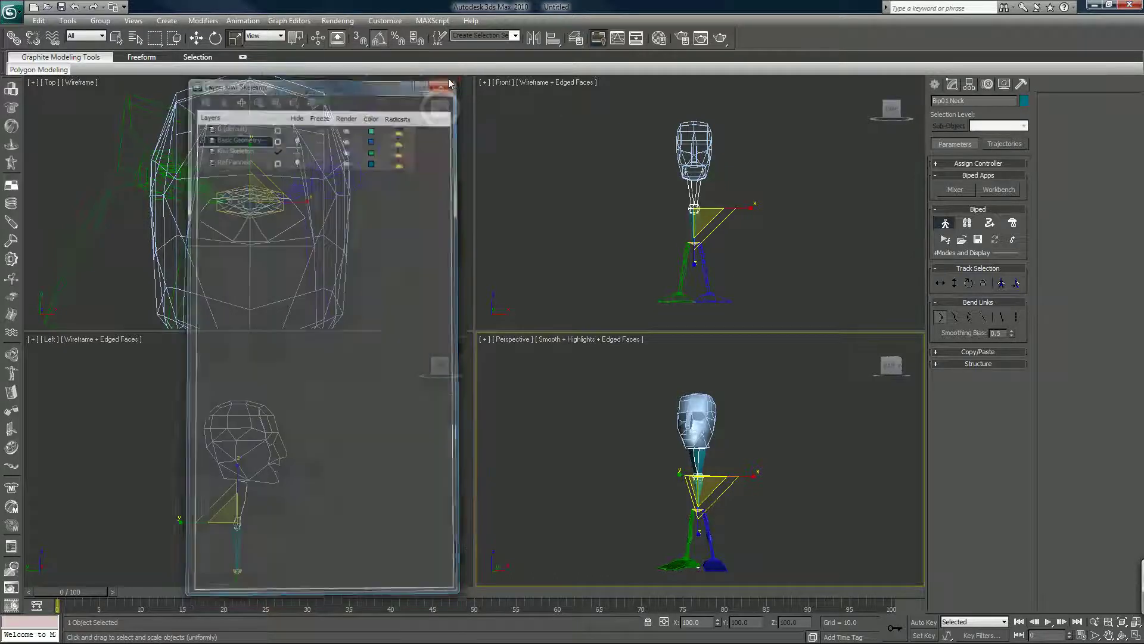
left_click(658, 210)
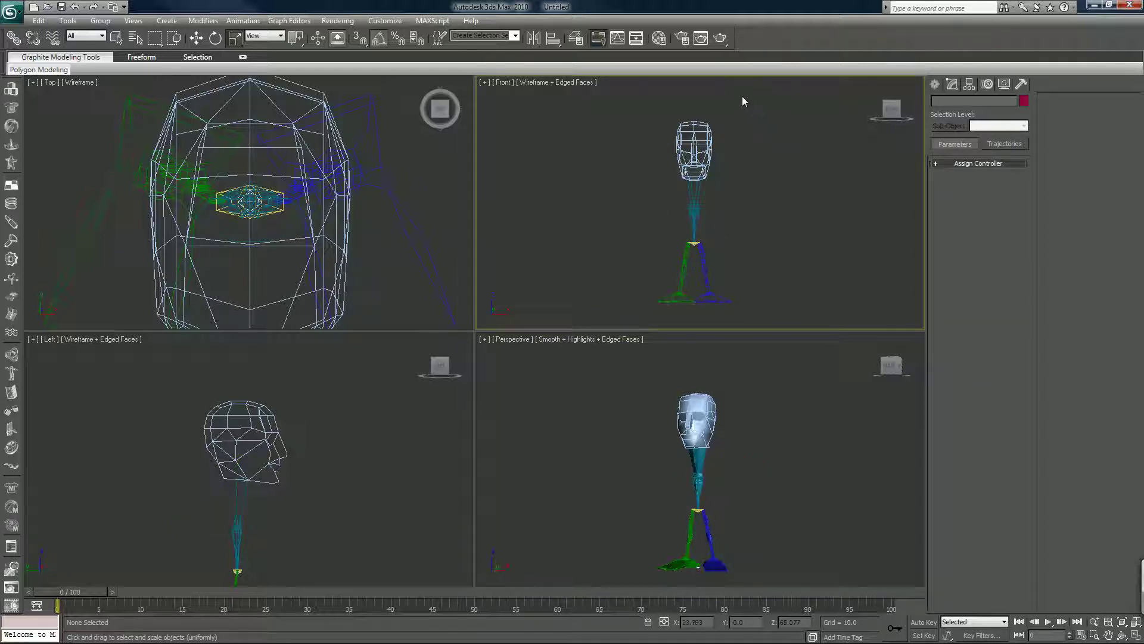
Rename the Basic Geometry layer as Kiwi Skin
left_click(576, 39)
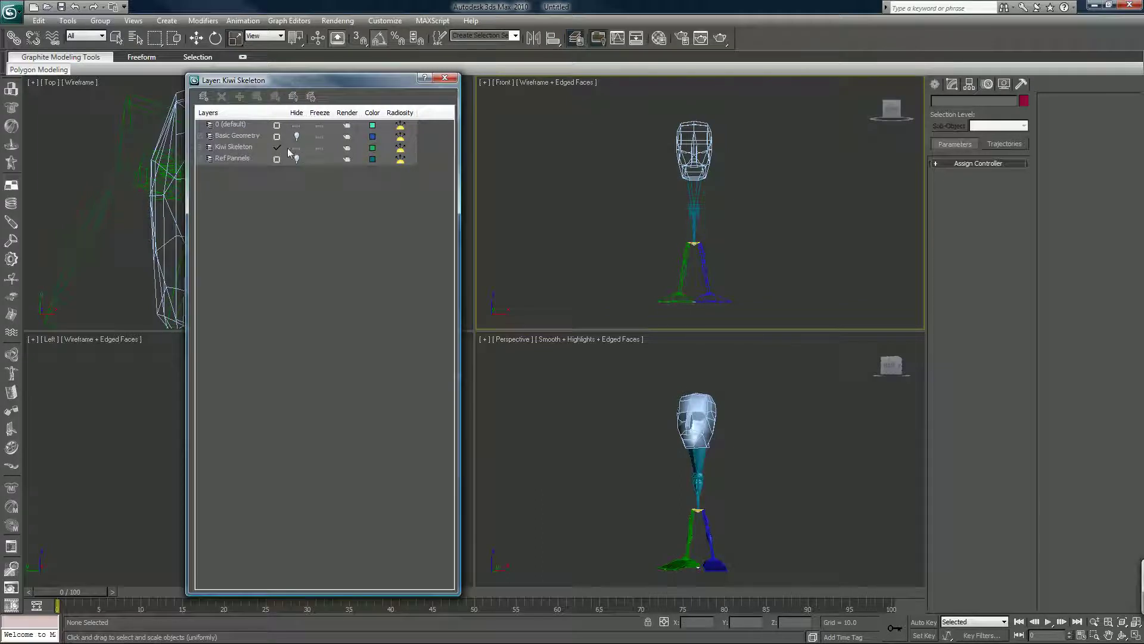
left_click(246, 136)
left_click(245, 136)
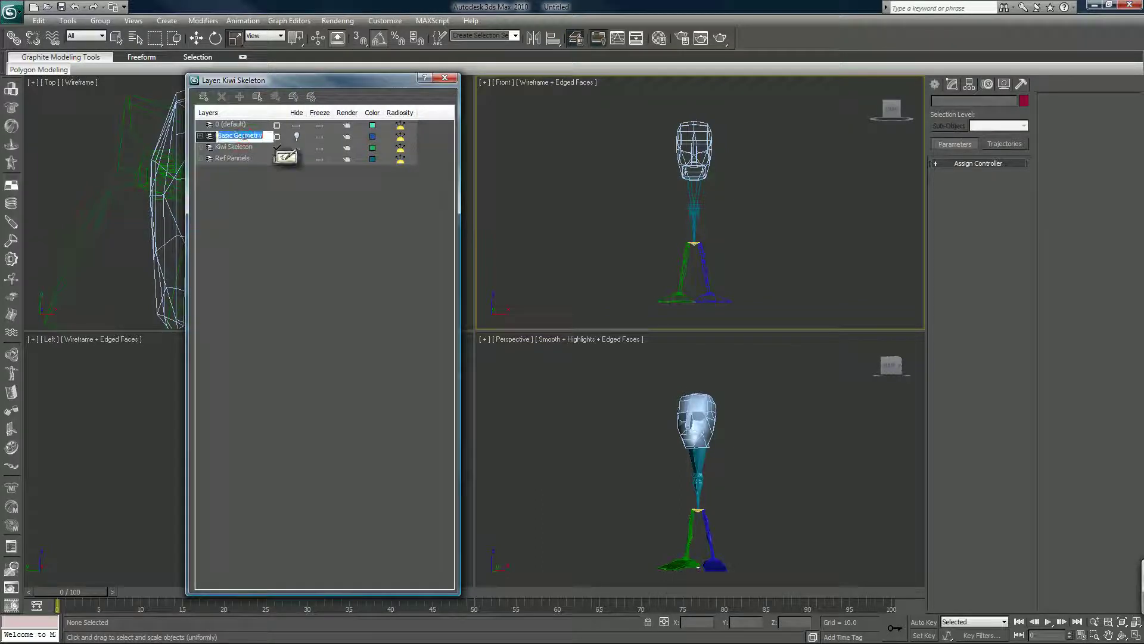
type("K")
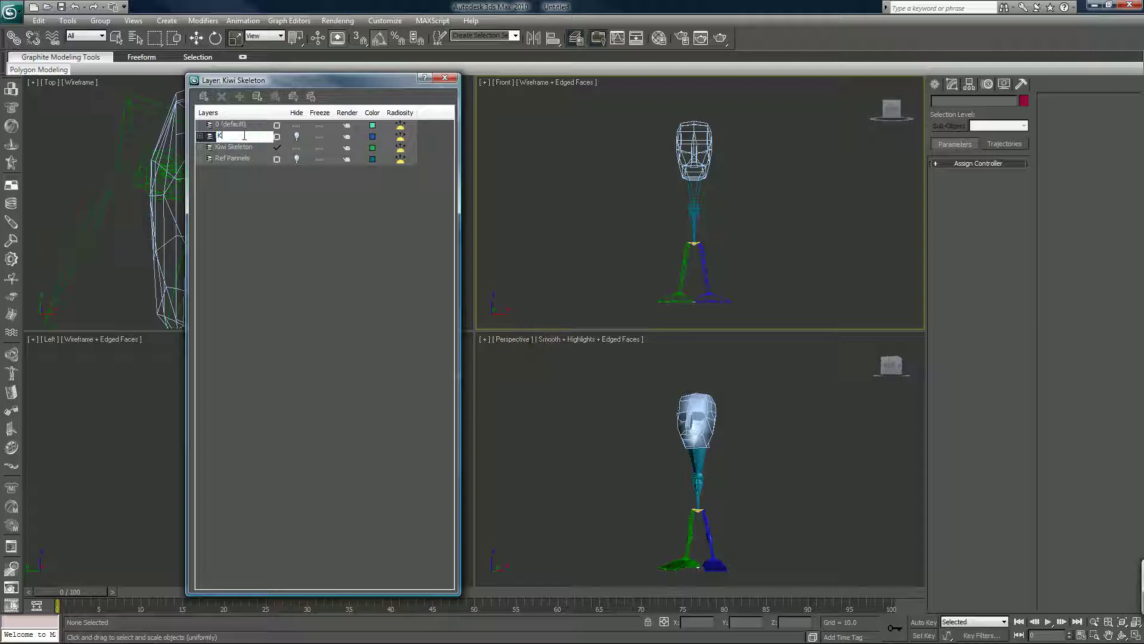
type("iwi Skin")
key("Return")
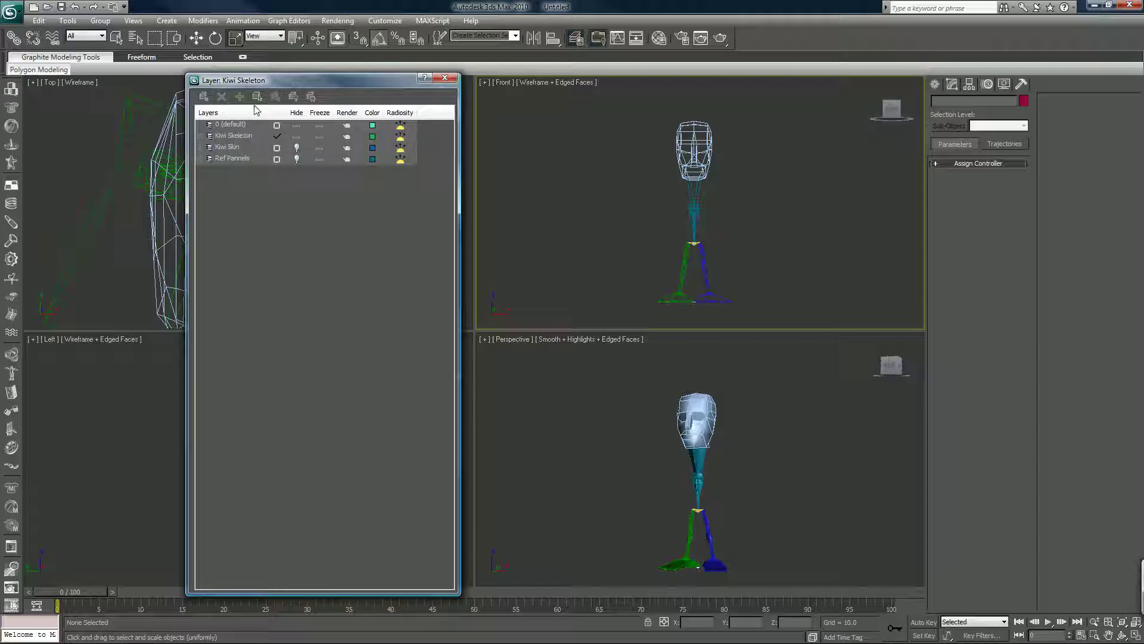
left_click(445, 77)
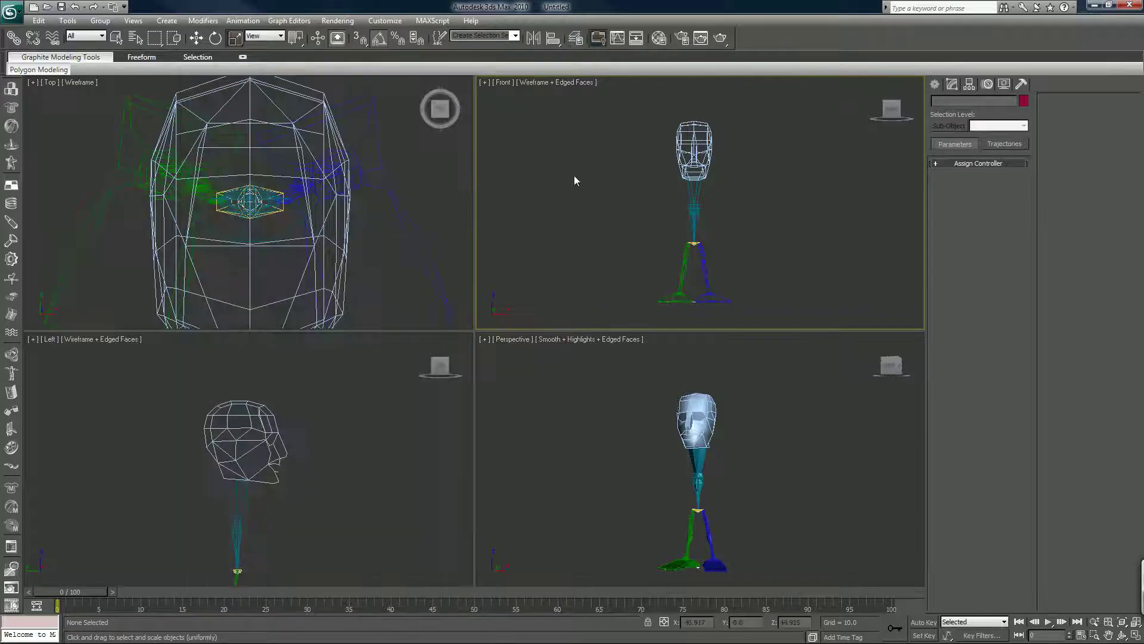
Unhide the Kiwi Skin layer to show the character mesh around the skeleton again
left_click(576, 38)
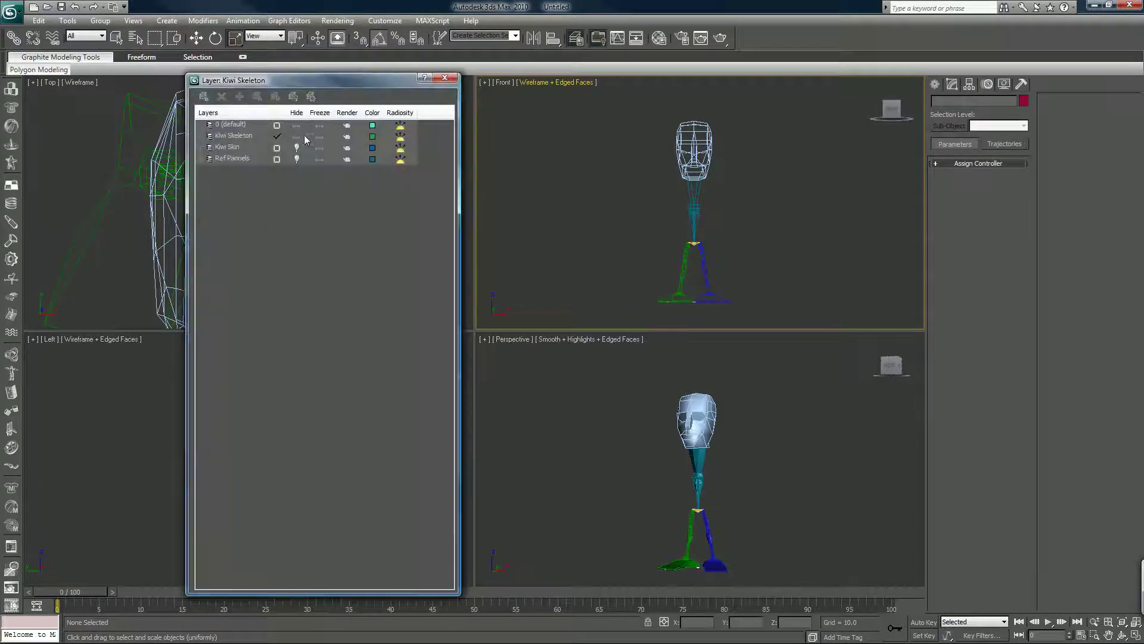
left_click(297, 148)
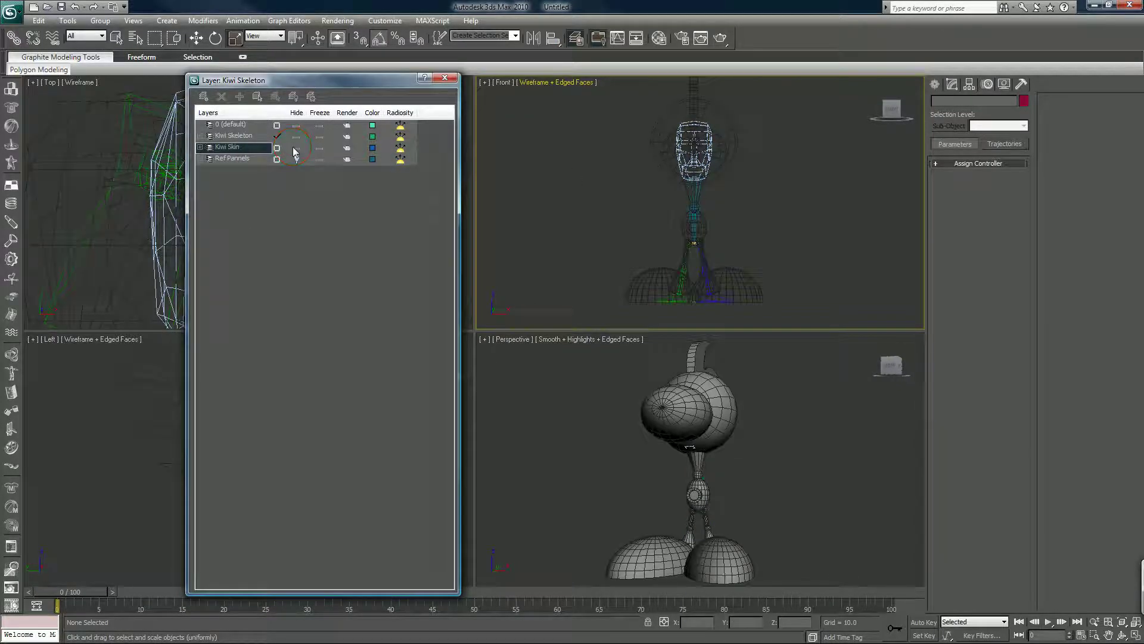
left_click(444, 77)
Check the hair object's modifiers, select the model's round head sphere and convert it to an Editable Poly
middle_click_drag(681, 197, 679, 235)
scroll(679, 235, "up", 3)
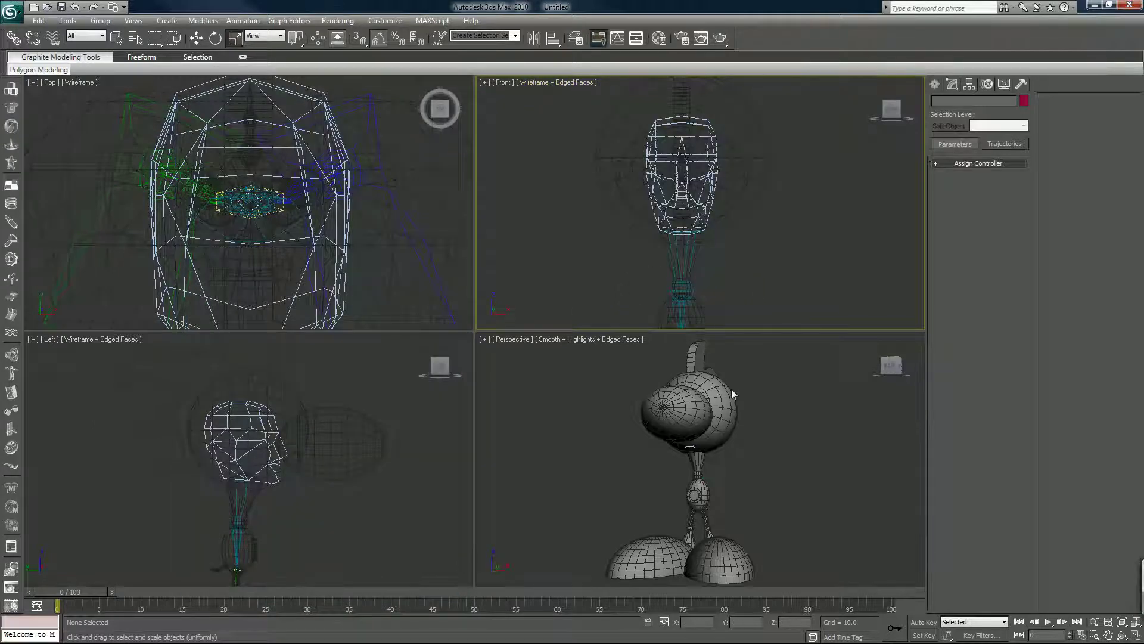
middle_click_drag(731, 388, 697, 366, "alt")
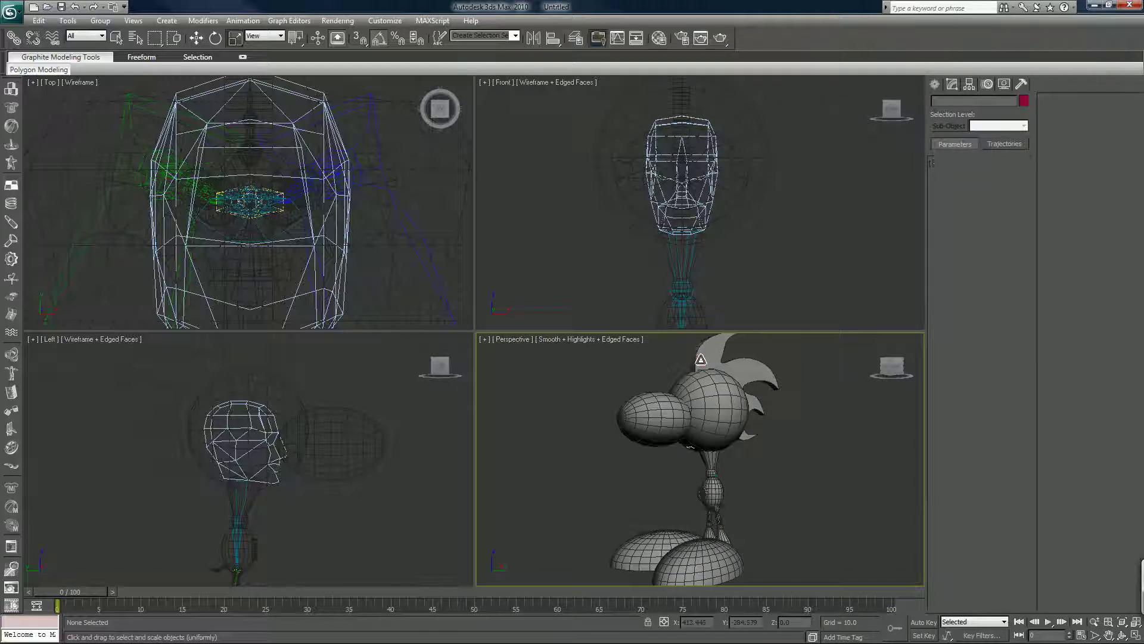
left_click(697, 365)
left_click(954, 84)
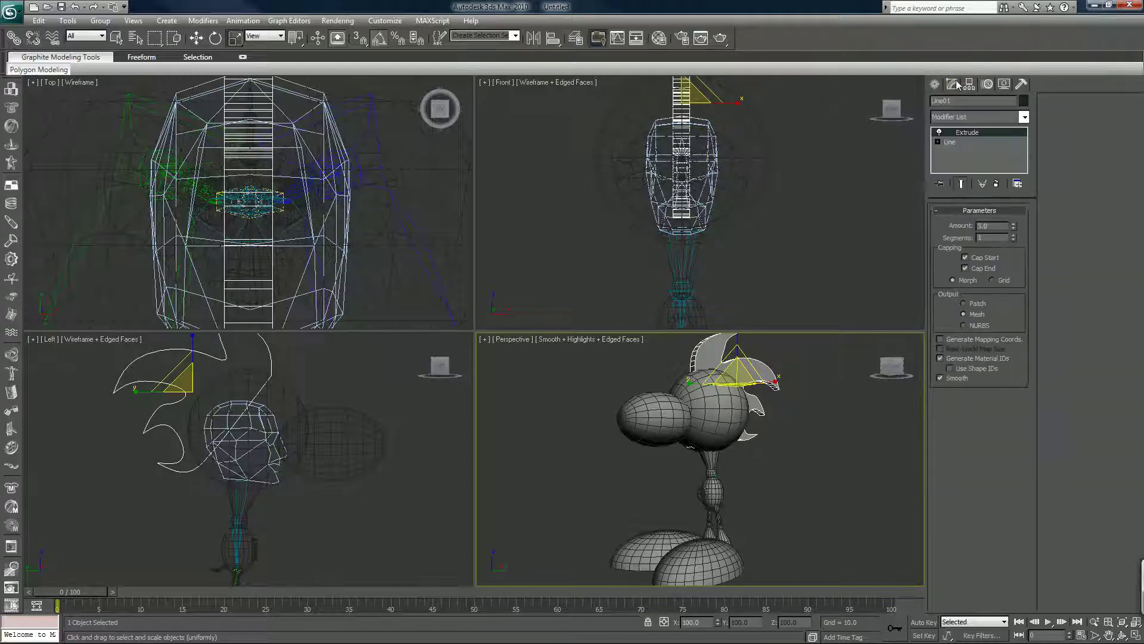
left_click(713, 392)
right_click(713, 393)
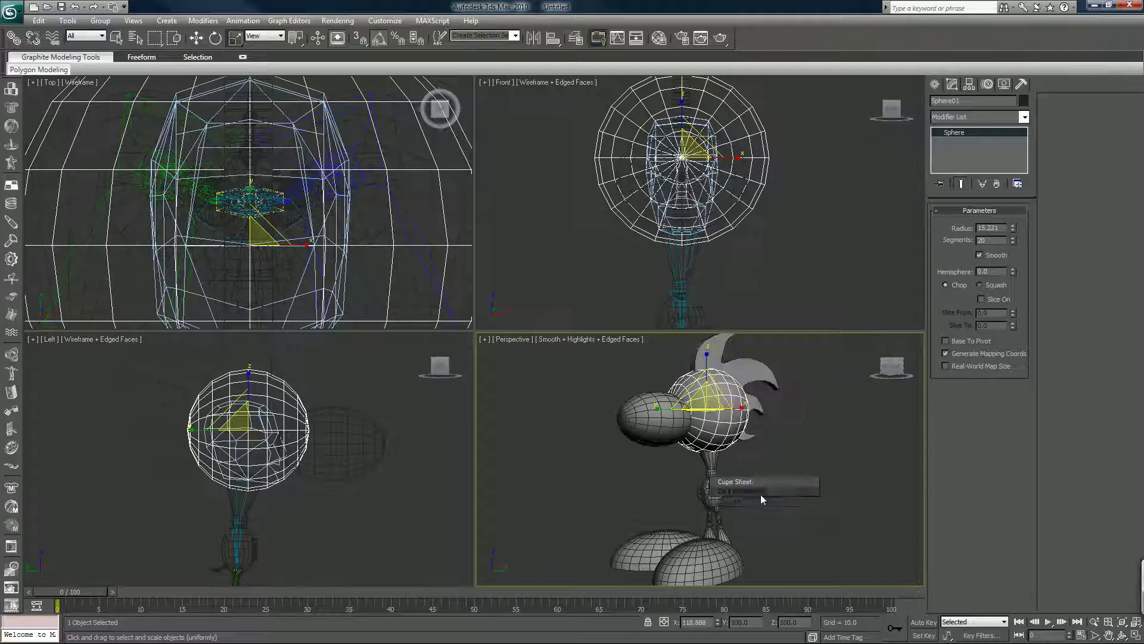
mouse_move(760, 496)
left_click(832, 511)
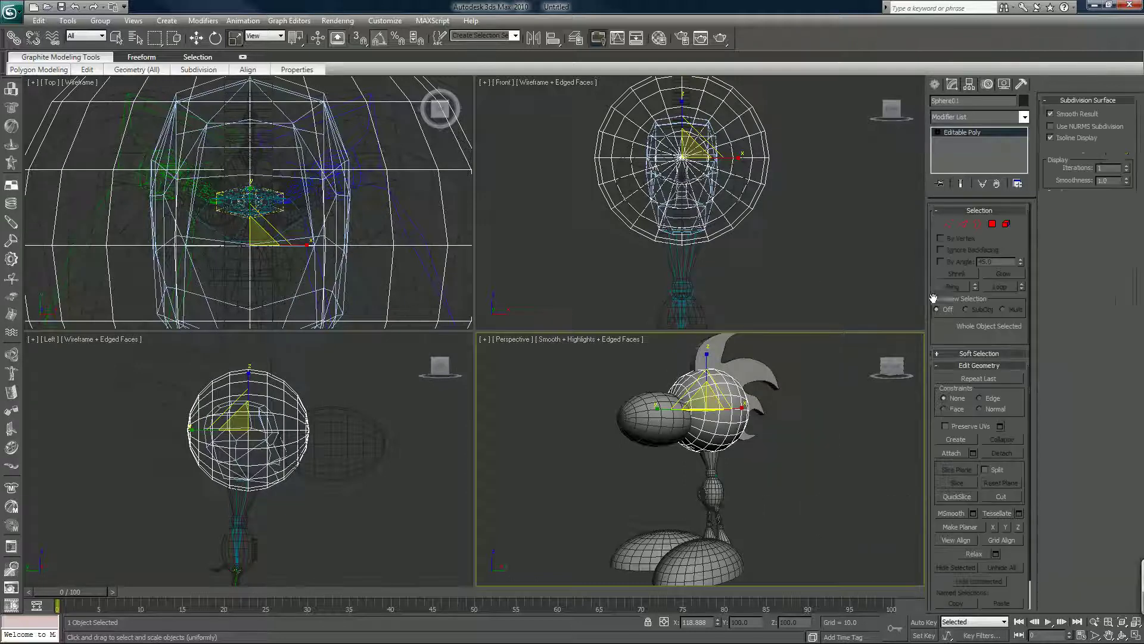
Attach the hair and the beak to the head sphere so they form one object
left_click(951, 453)
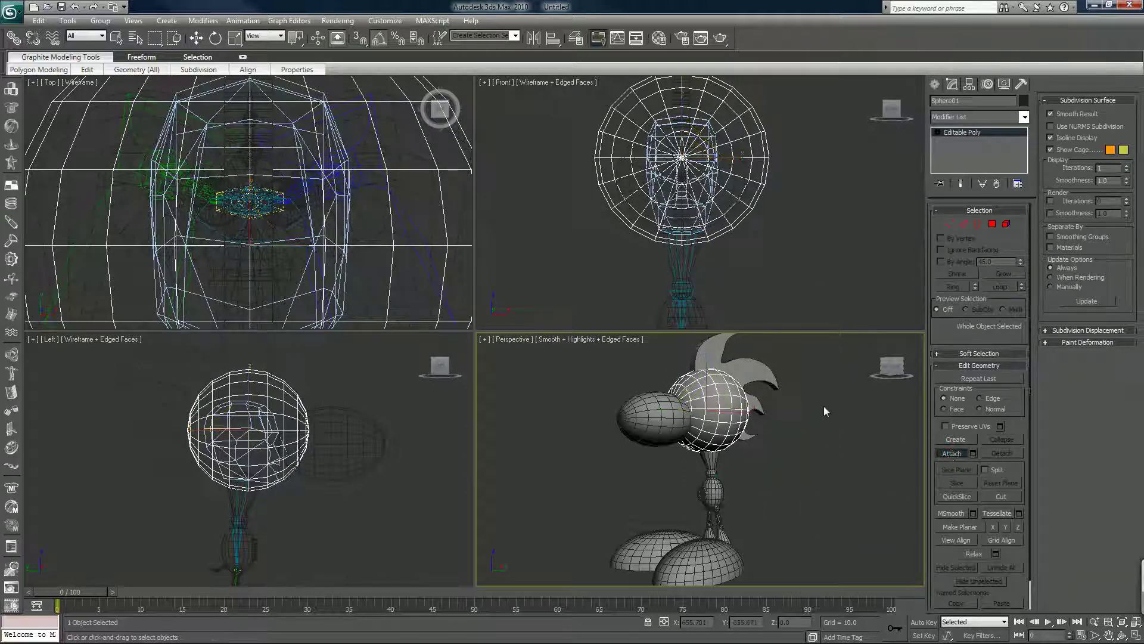
left_click(765, 379)
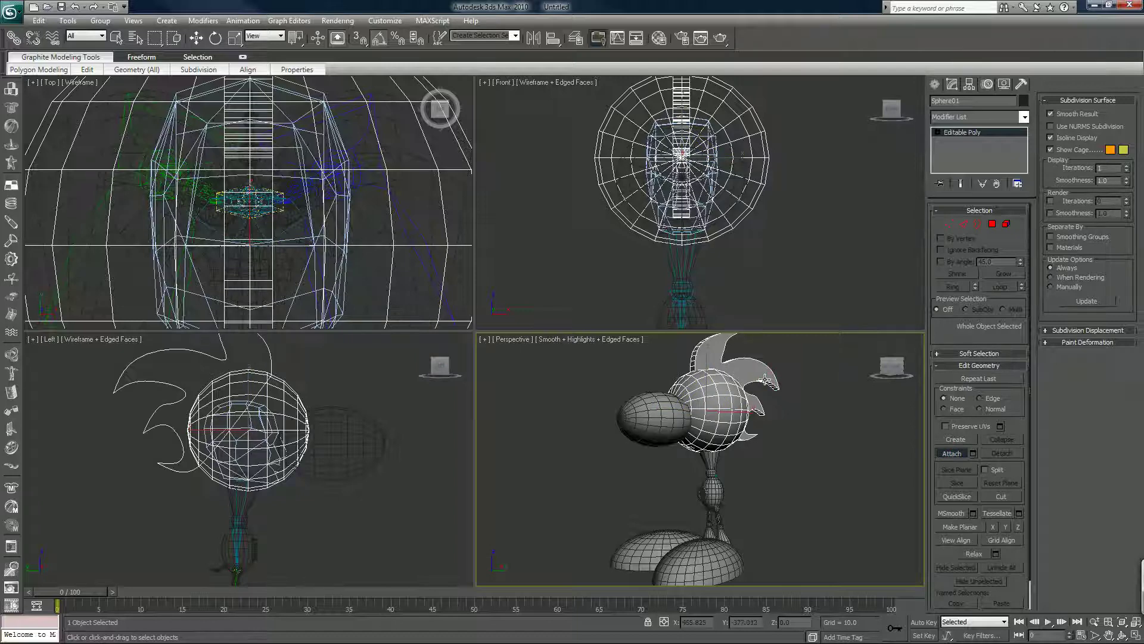
left_click(634, 410)
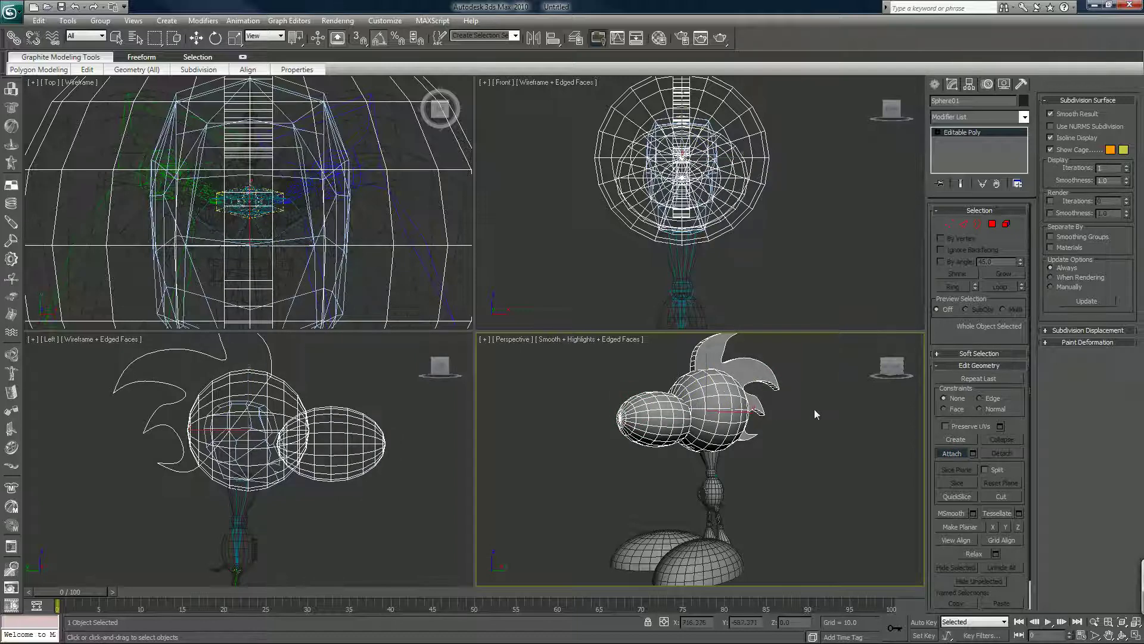
key("w")
Check the thigh object, select both hip spheres below the torso and convert them to Editable Poly
middle_click_drag(749, 472, 733, 433)
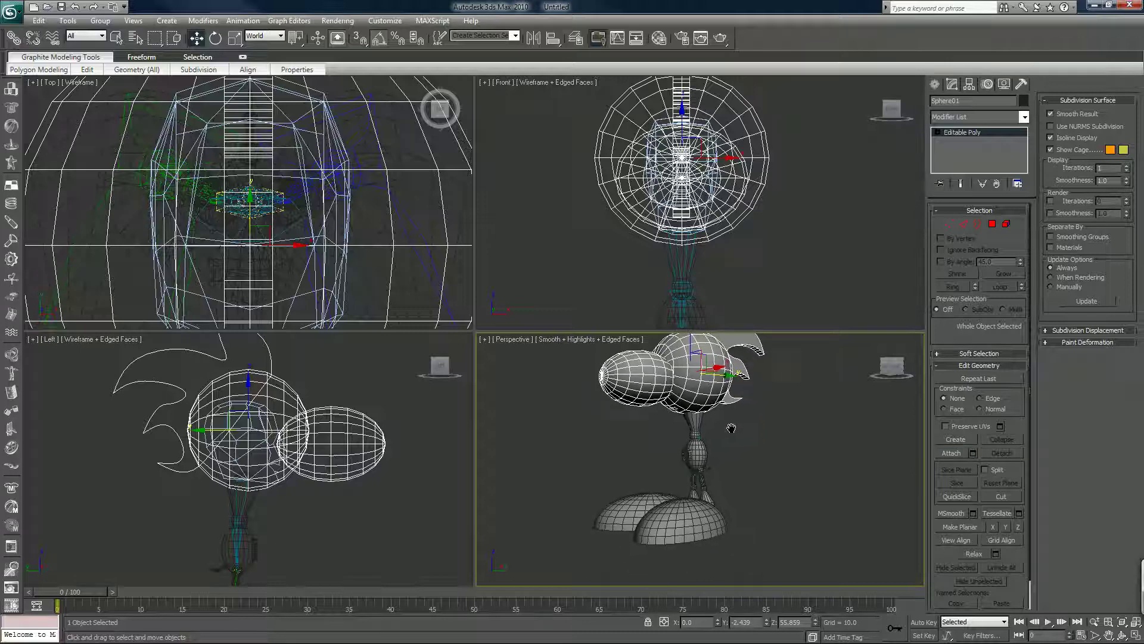
scroll(733, 433, "up", 5)
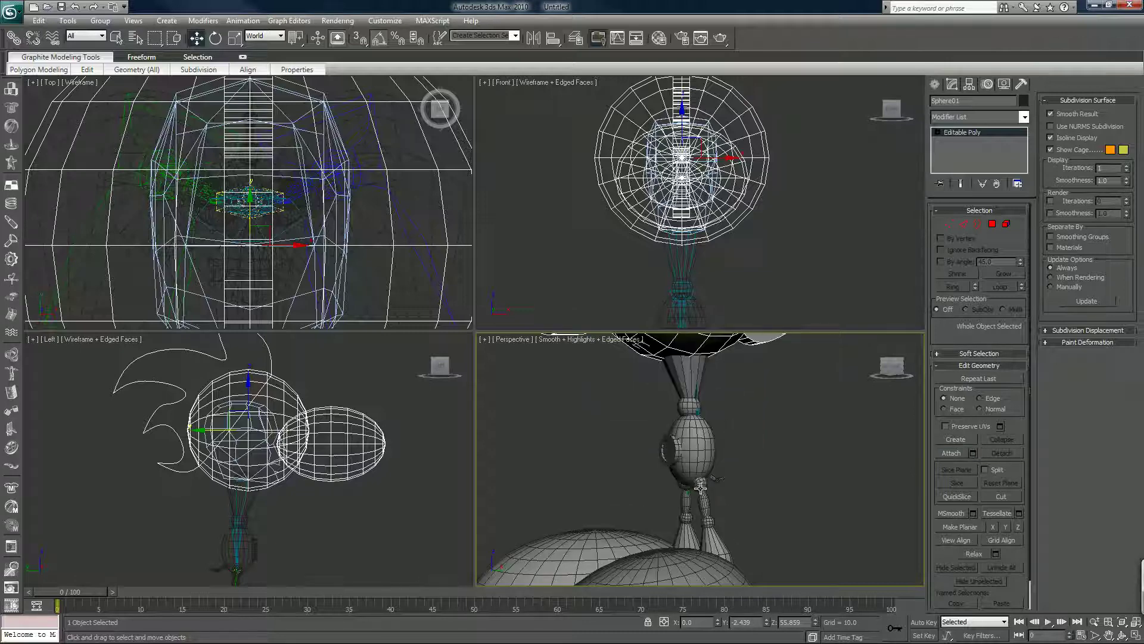
left_click(701, 485)
left_click(692, 503)
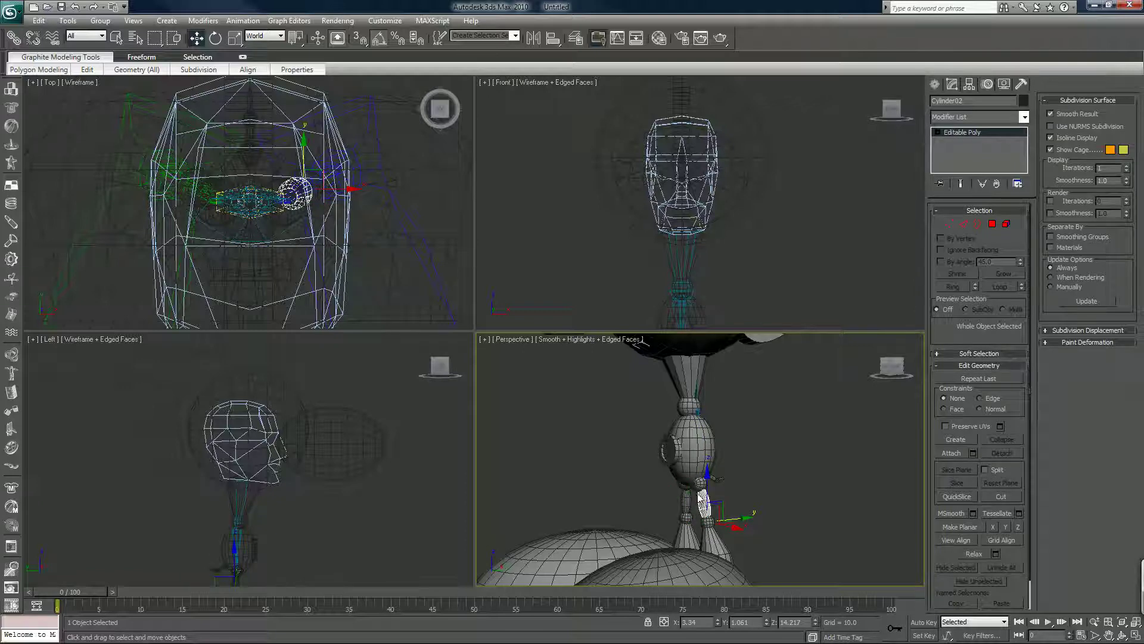
scroll(699, 486, "up", 5)
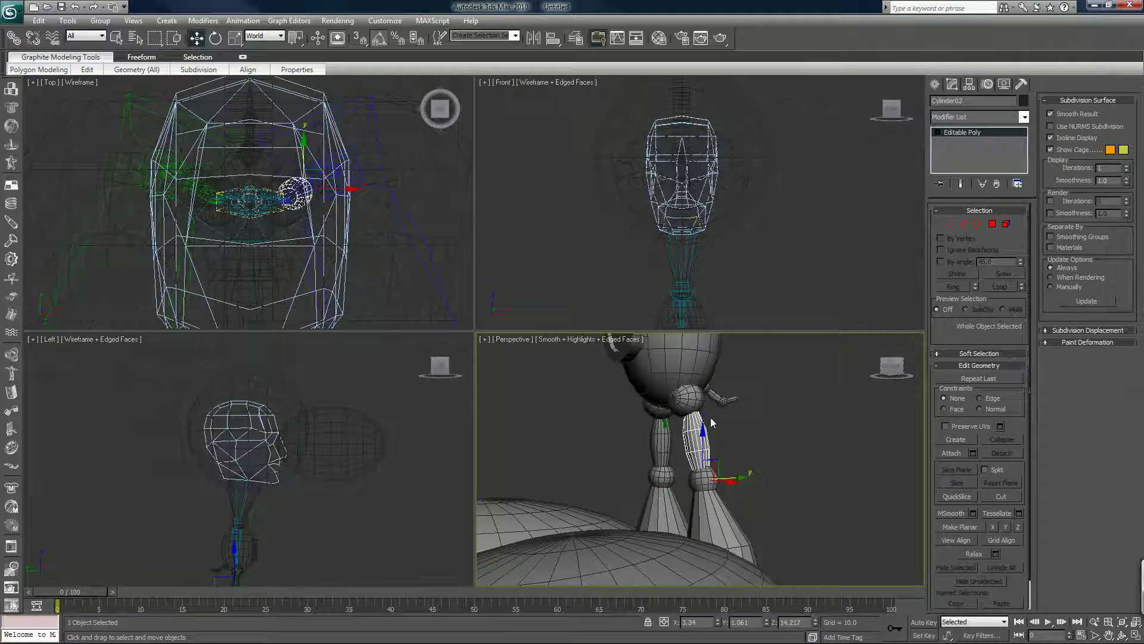
left_click(684, 400)
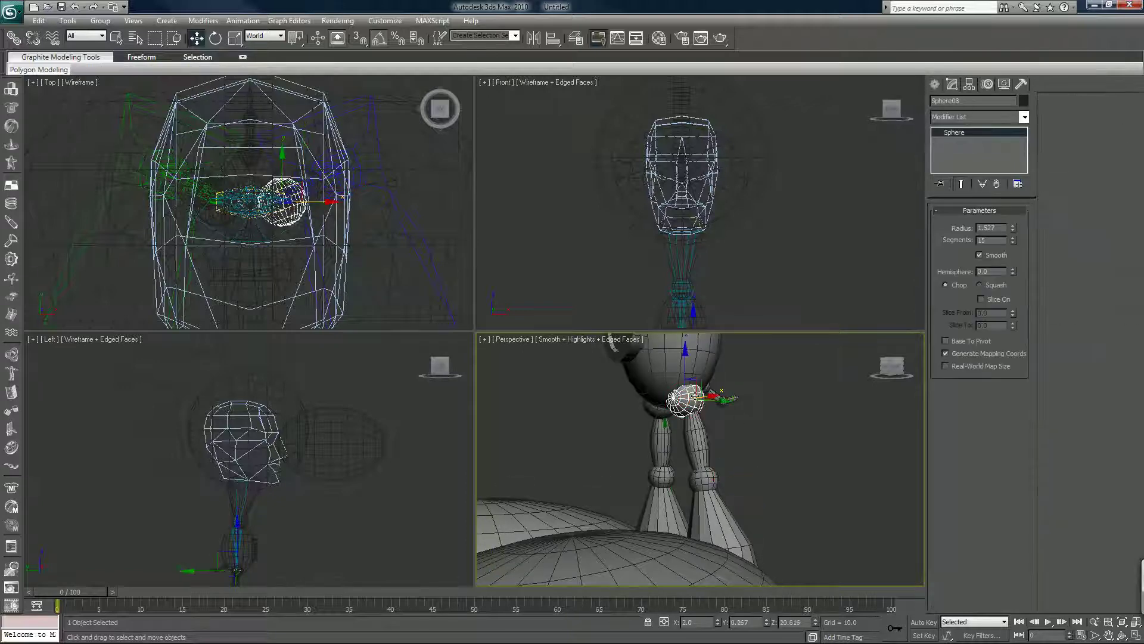
left_click(649, 407, "ctrl")
right_click(650, 408)
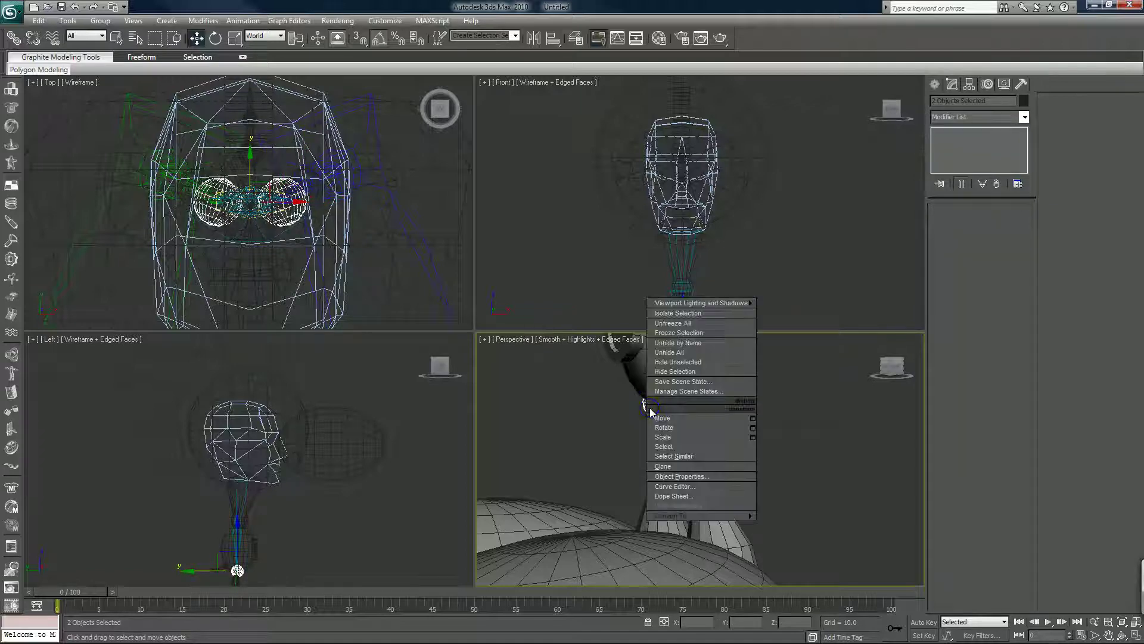
mouse_move(705, 520)
left_click(774, 525)
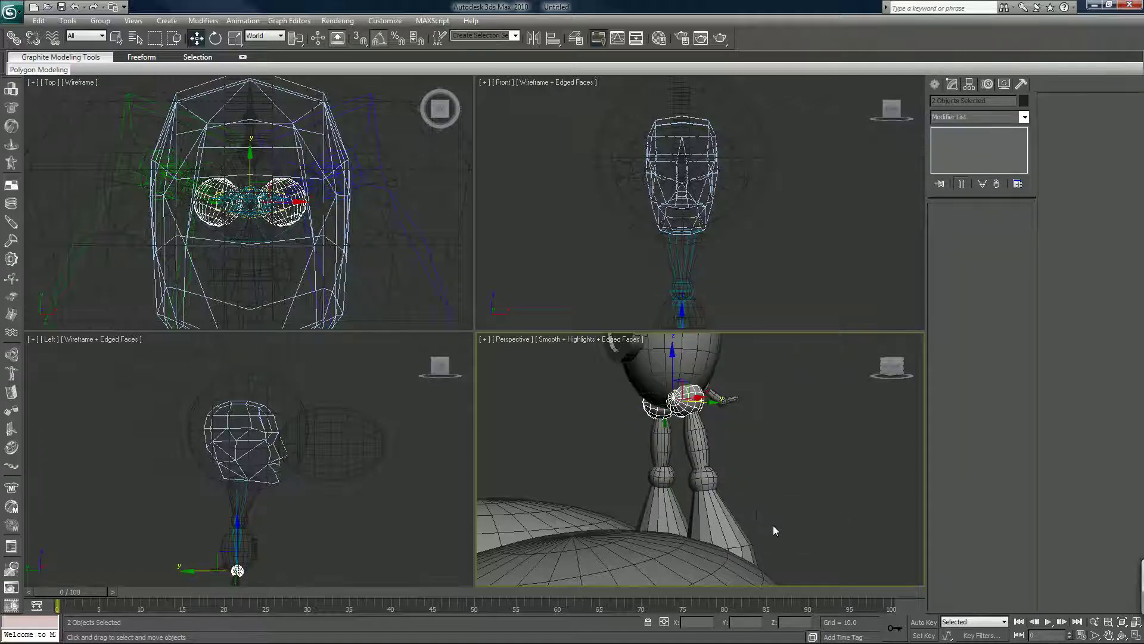
Attach each thigh to its matching hip sphere so each upper leg forms one object
left_click(683, 403)
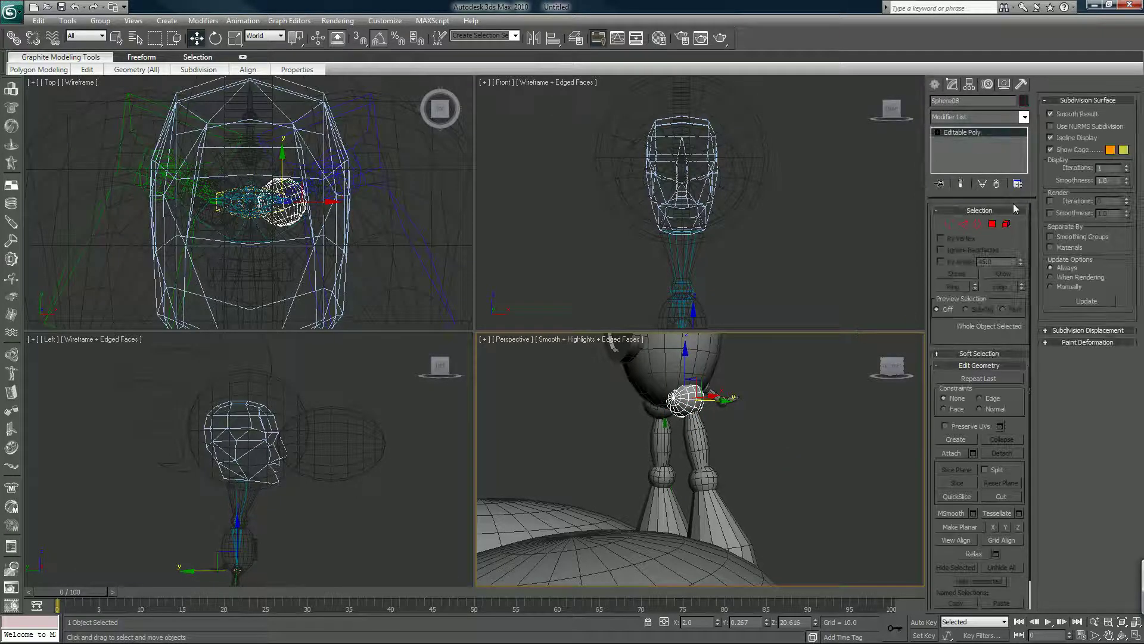
left_click(952, 453)
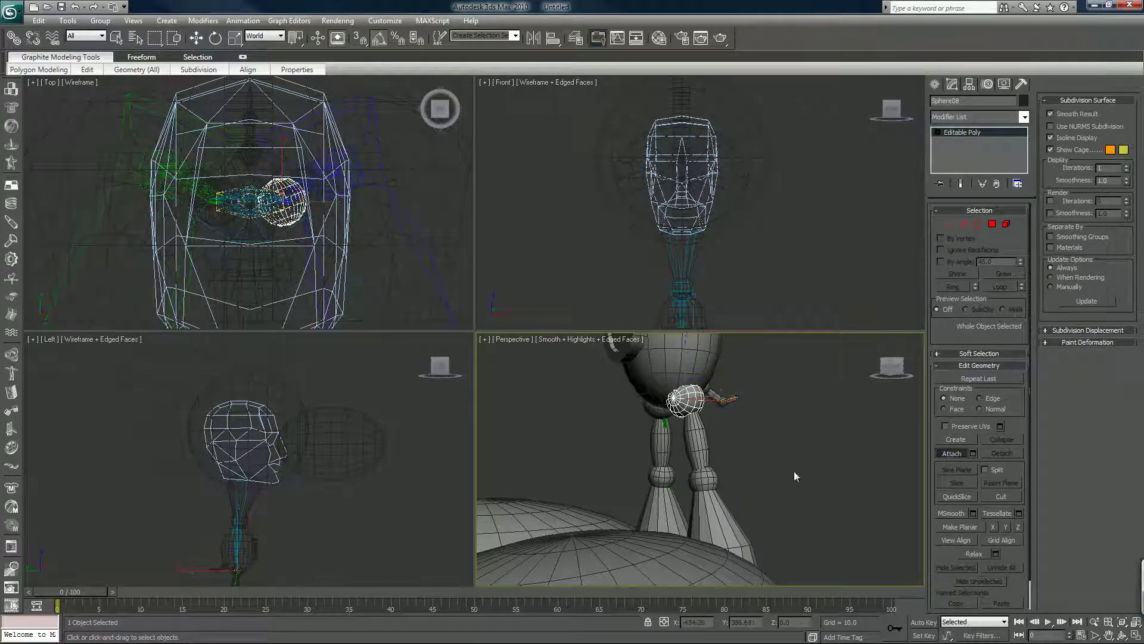
left_click(691, 455)
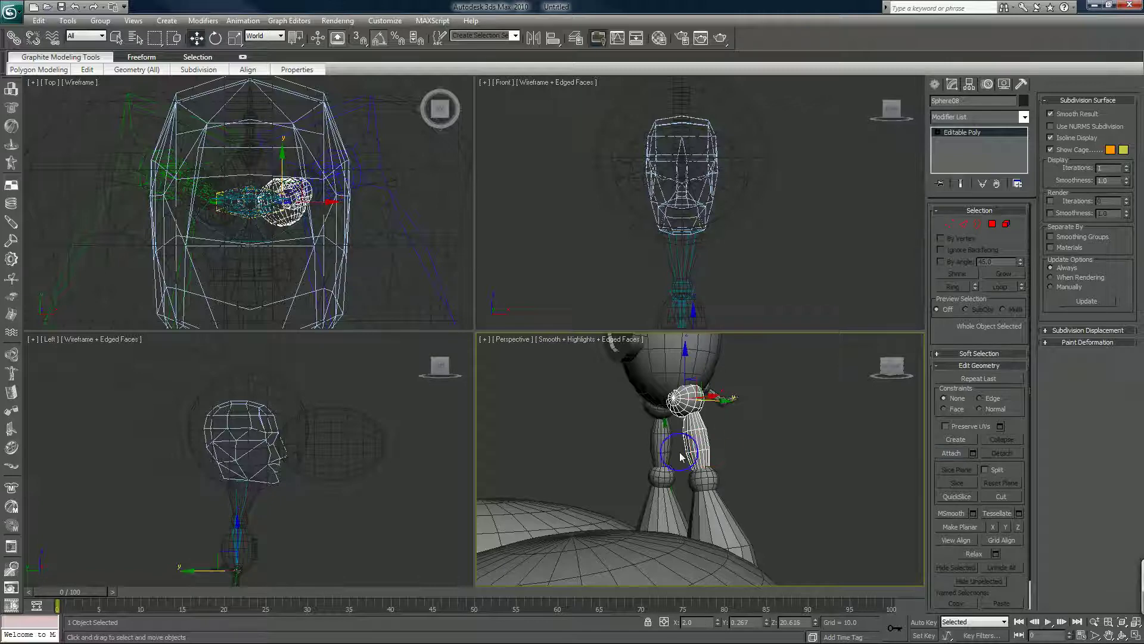
left_click(652, 413)
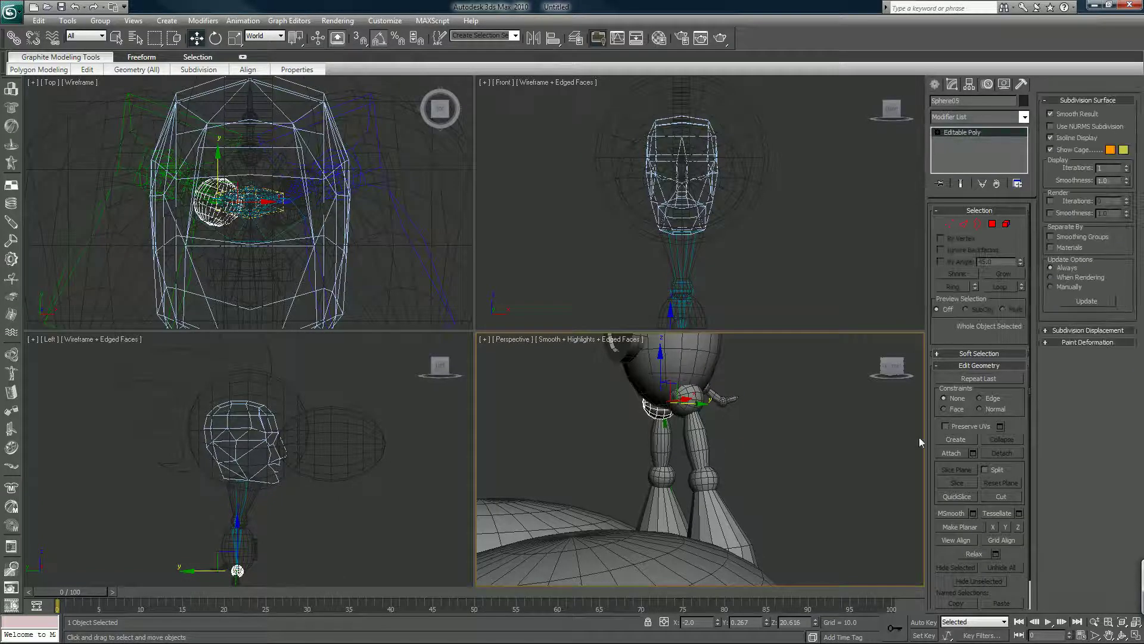
left_click(948, 453)
left_click(663, 449)
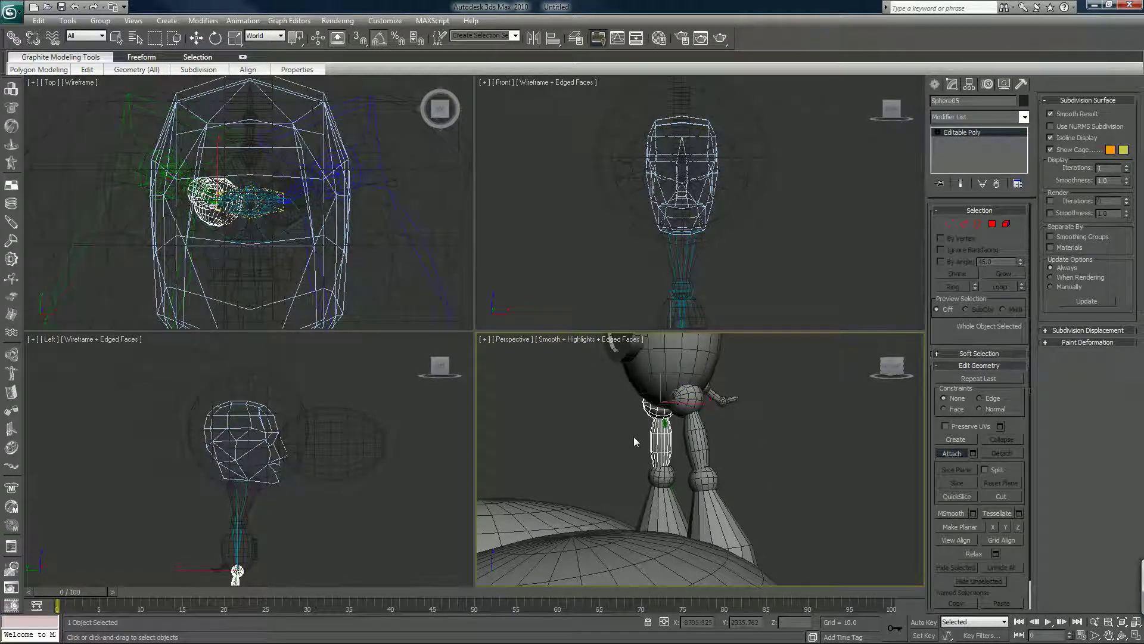
Check both lower leg objects below the knees and select the torso sphere
middle_click_drag(647, 459, 642, 418, "alt")
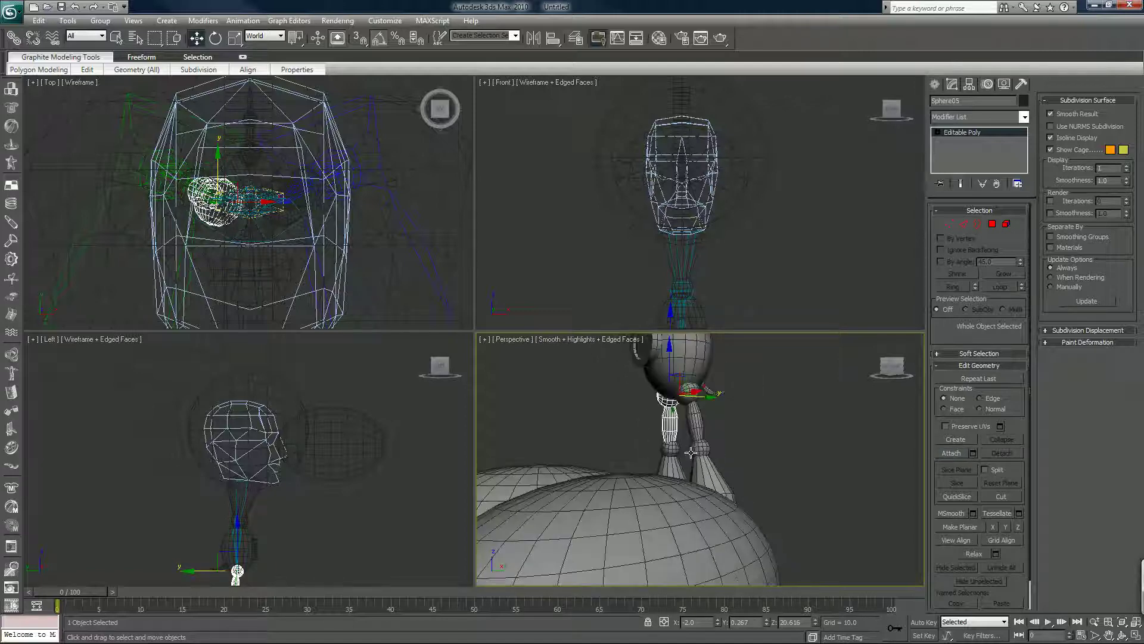
left_click(701, 457)
left_click(671, 448)
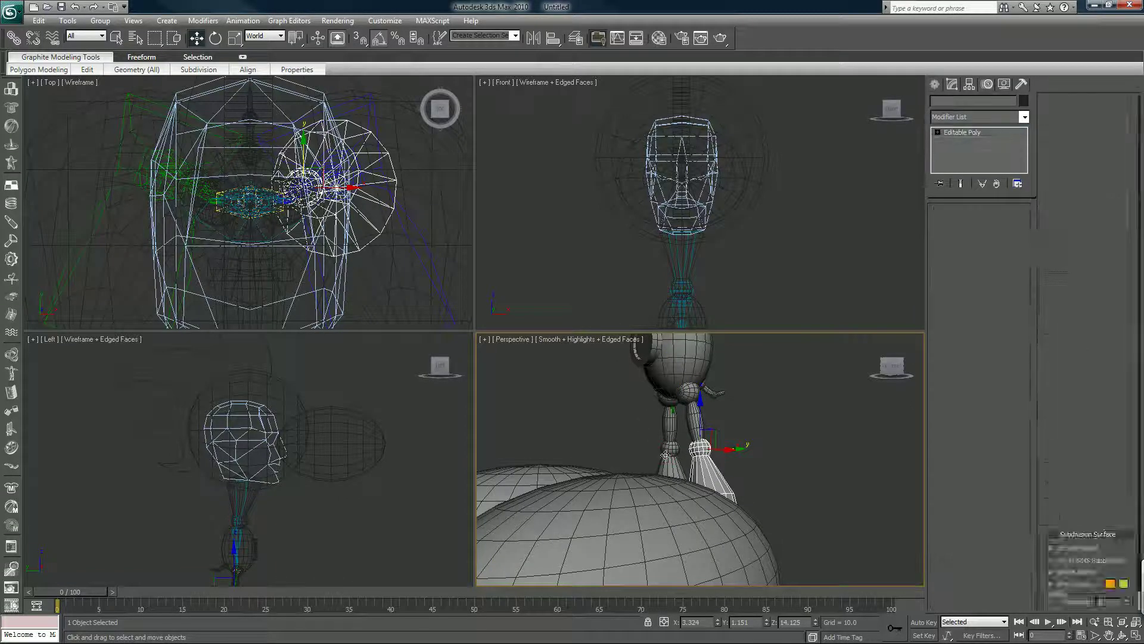
middle_click_drag(624, 450, 615, 524)
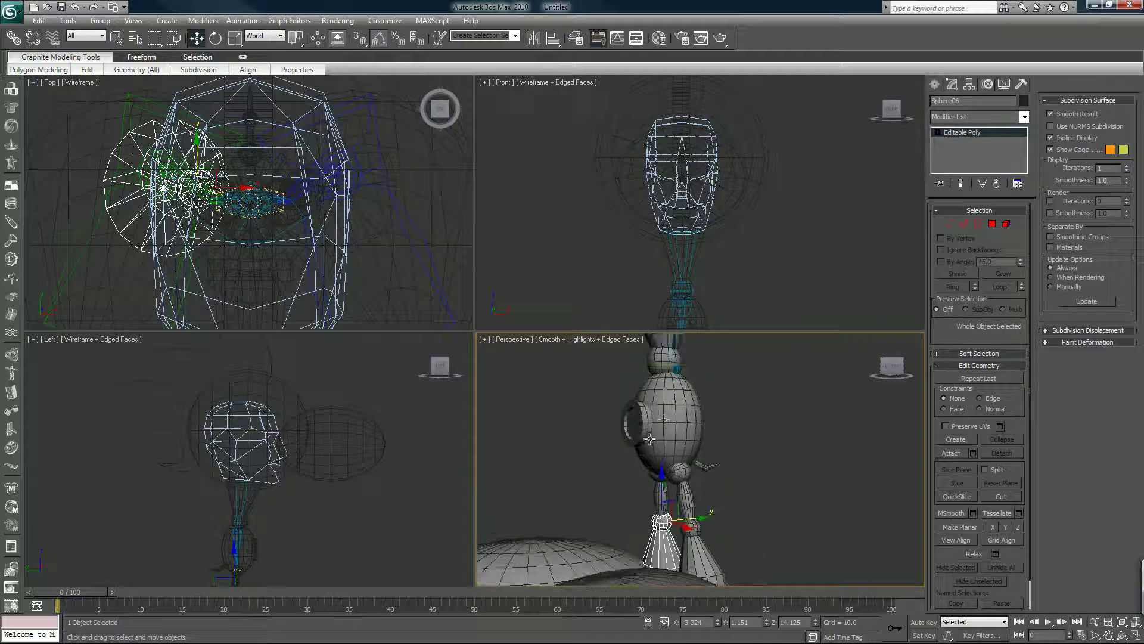
left_click(664, 420)
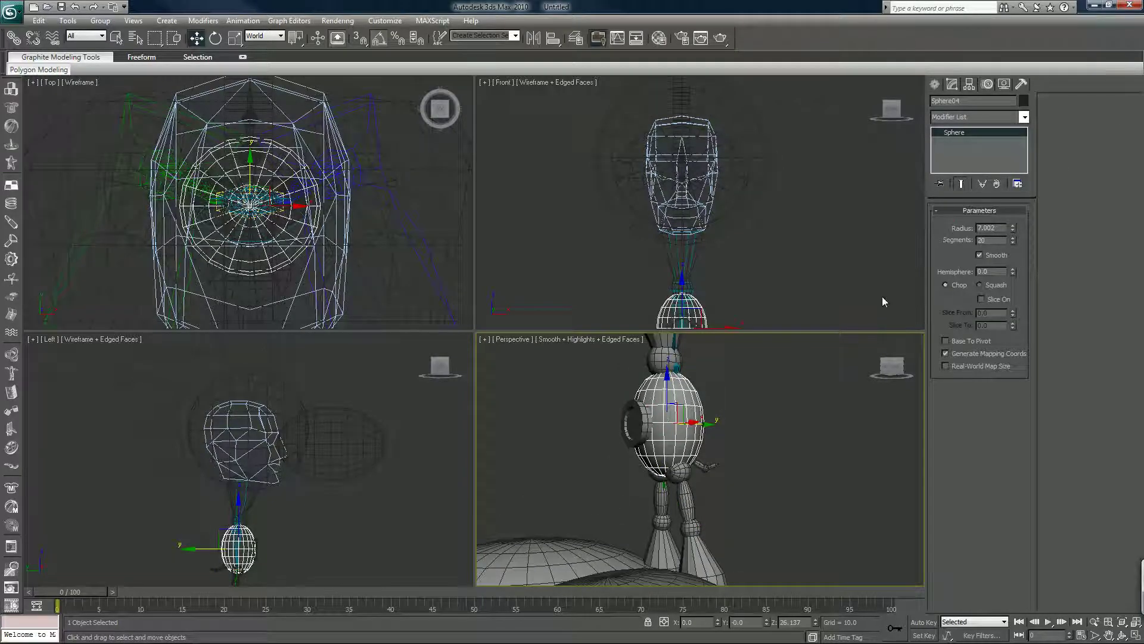